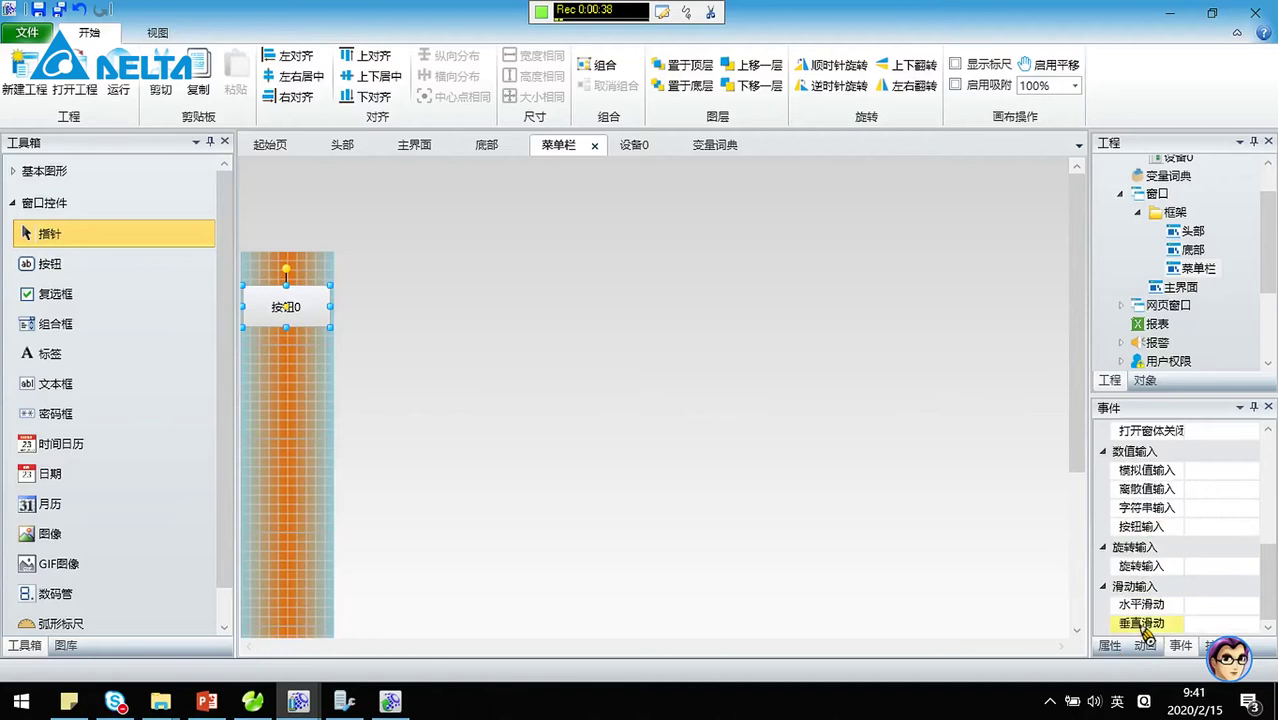
Step: Set the text content of the button in the 菜单栏 window to 主界面
click(1110, 646)
click(1172, 563)
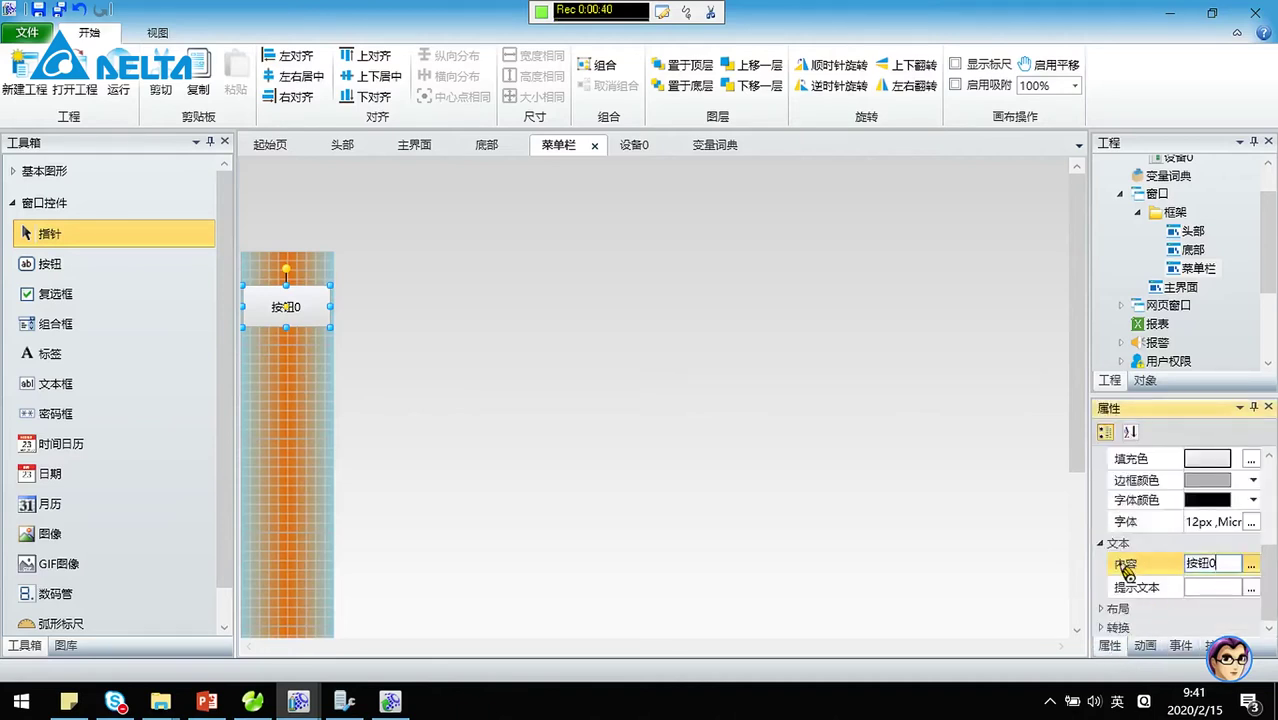
text(z)
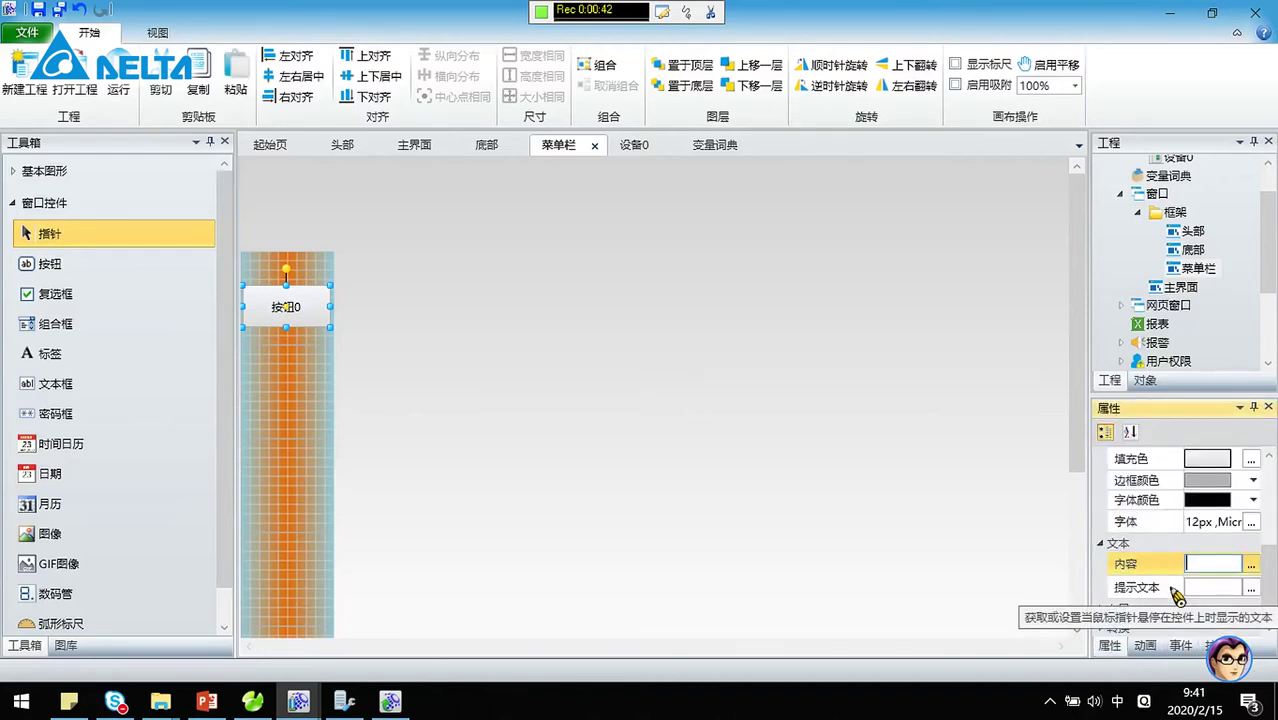
text(主界面)
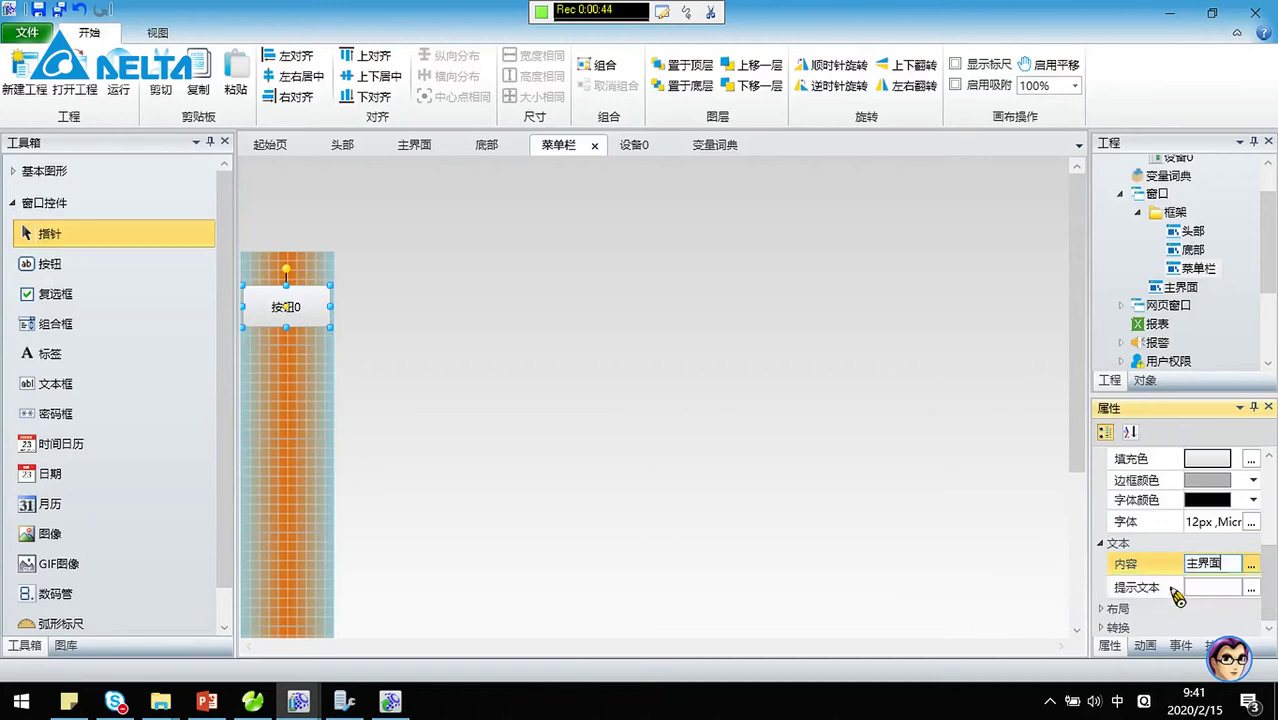
click(1178, 594)
click(292, 455)
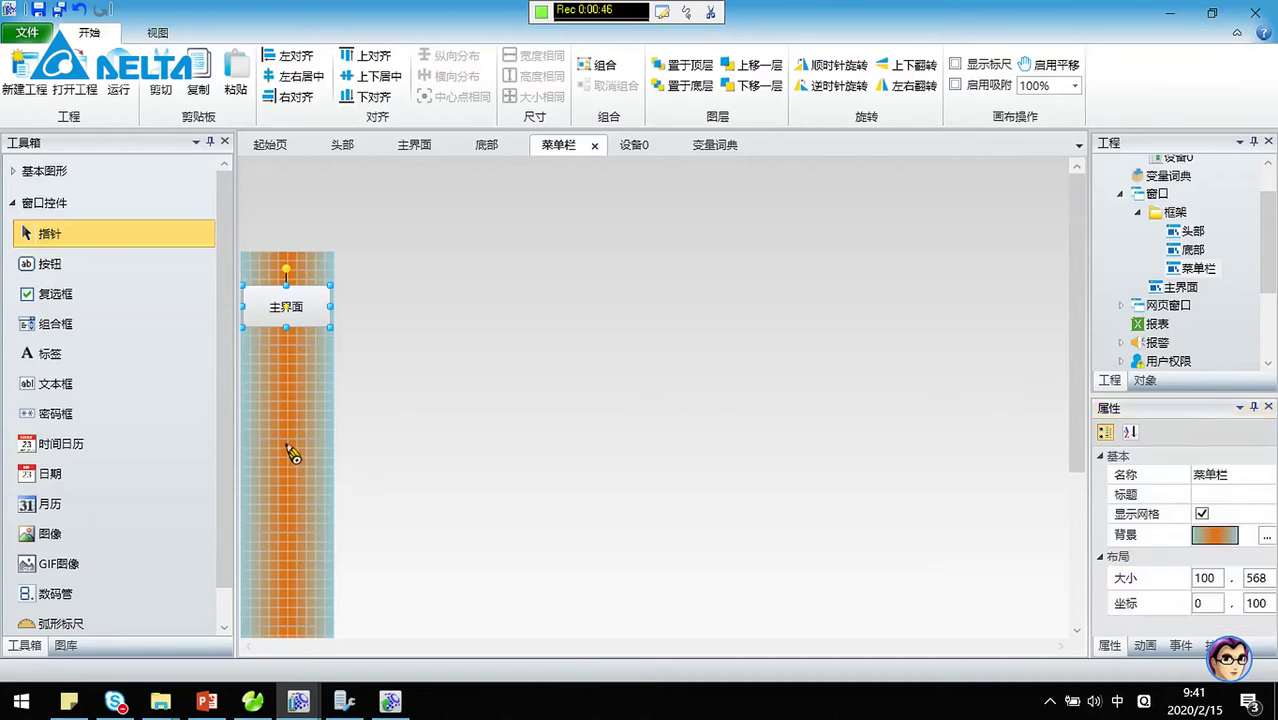
Step: Copy the 主界面 button and place three duplicates below it in the orange menu strip
click(310, 312)
key(ctrl+c)
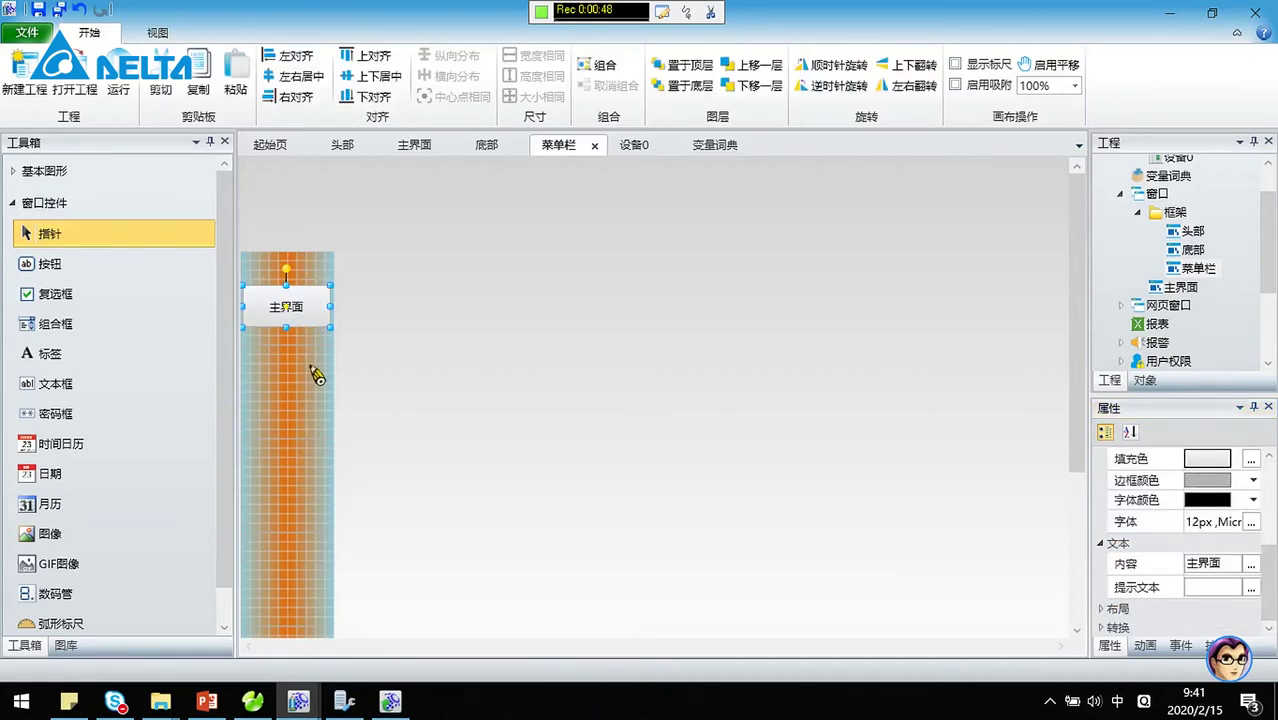
key(ctrl+v)
drag(305, 395, 306, 397)
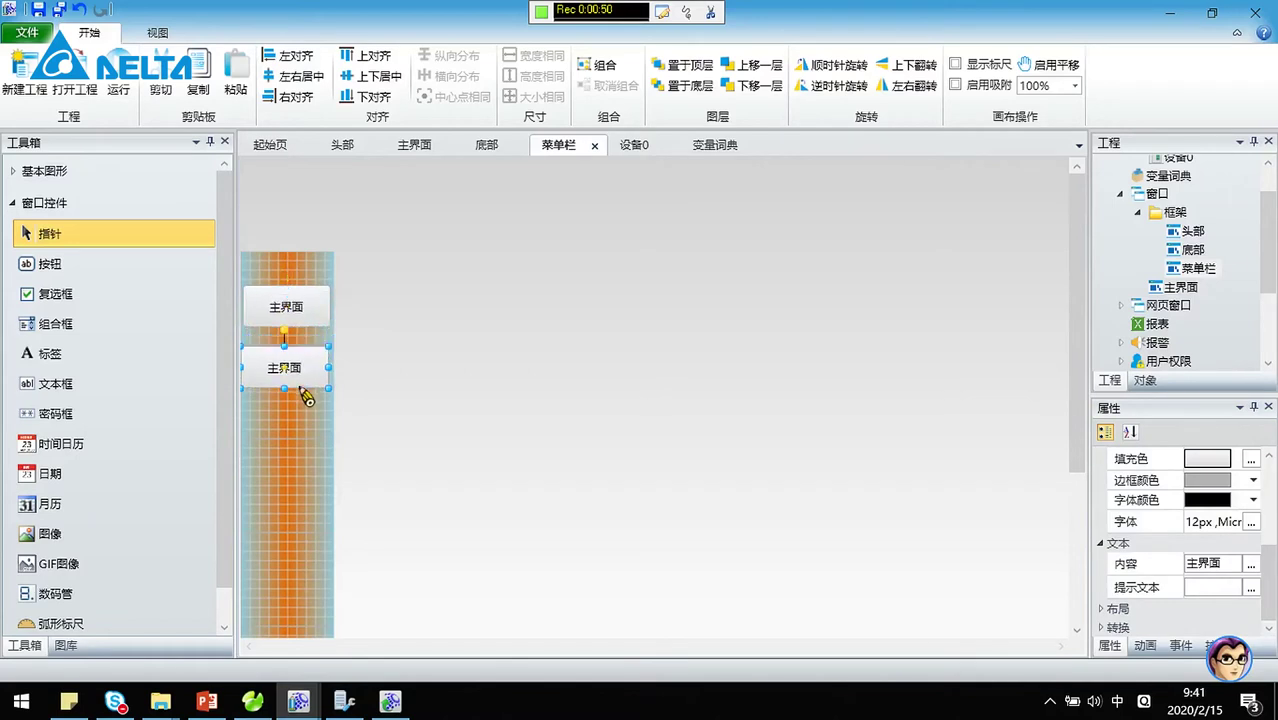
key(ctrl+v)
drag(312, 352, 307, 440)
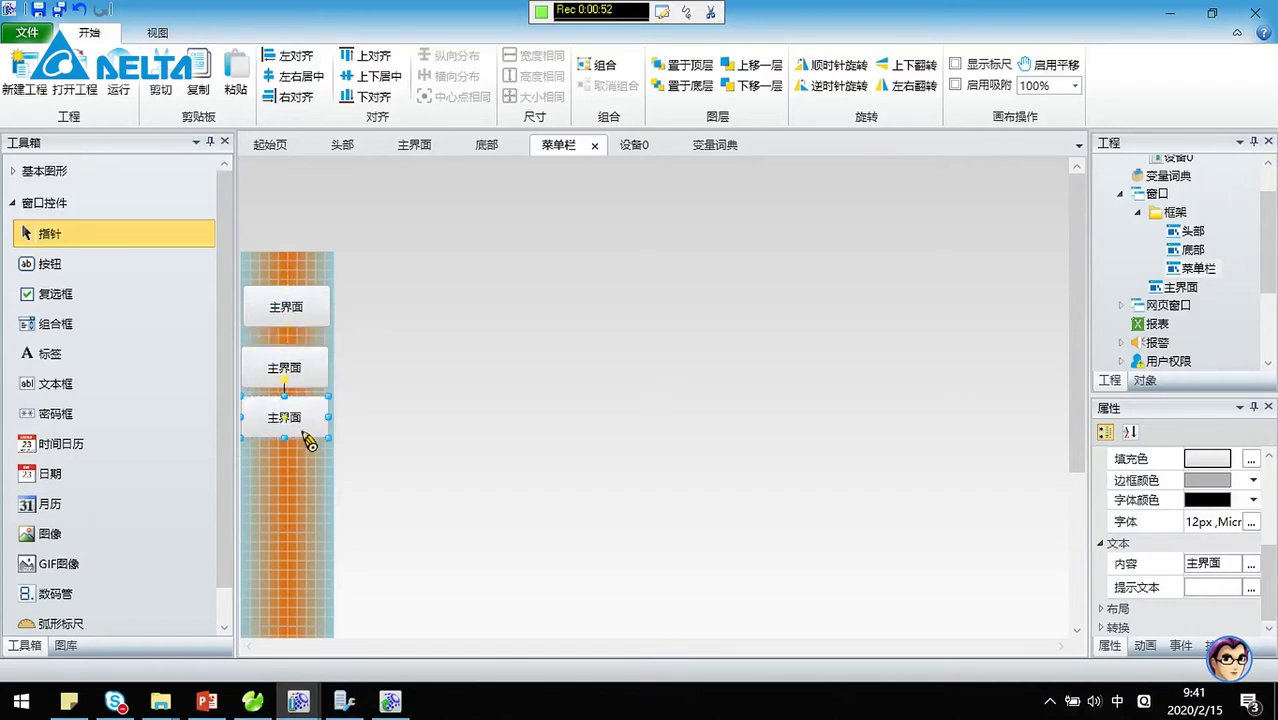
key(ctrl+v)
drag(318, 346, 309, 528)
Step: Line up all four menu buttons in one column and distribute them evenly in the vertical direction
click(294, 579)
click(298, 514)
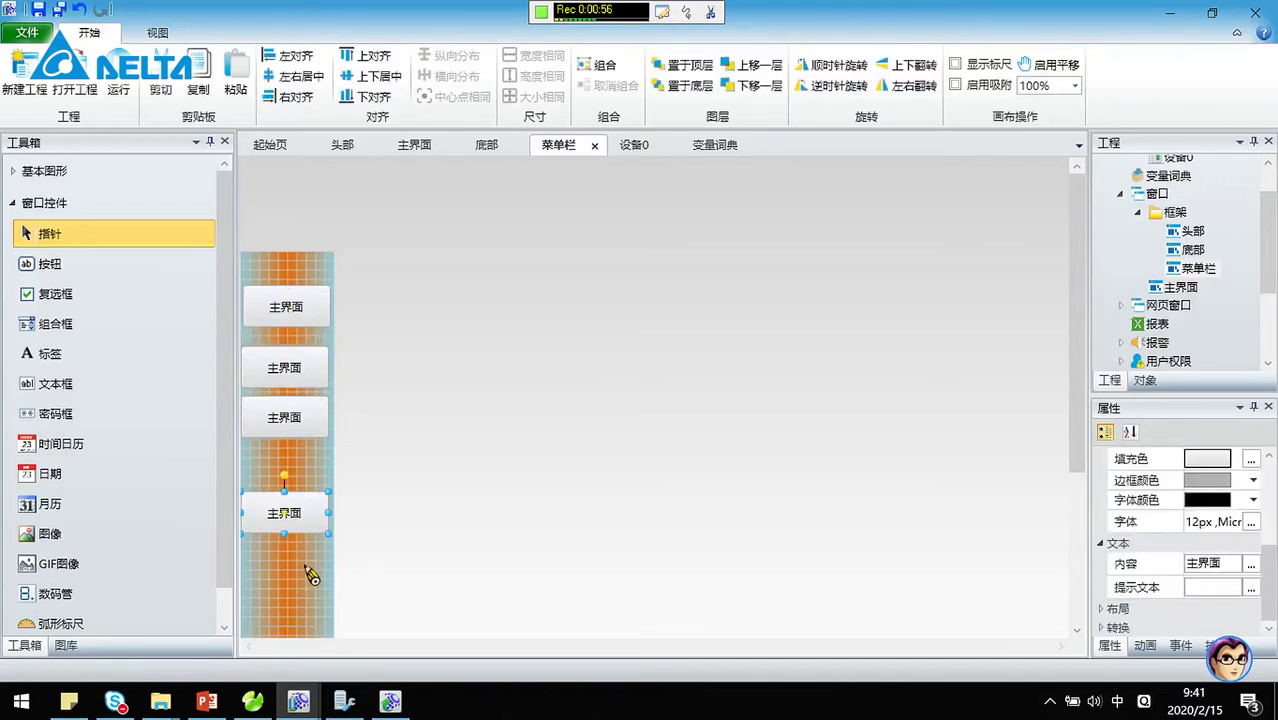
click(300, 571)
click(302, 520)
ctrl+click(298, 428)
ctrl+click(290, 368)
ctrl+click(292, 308)
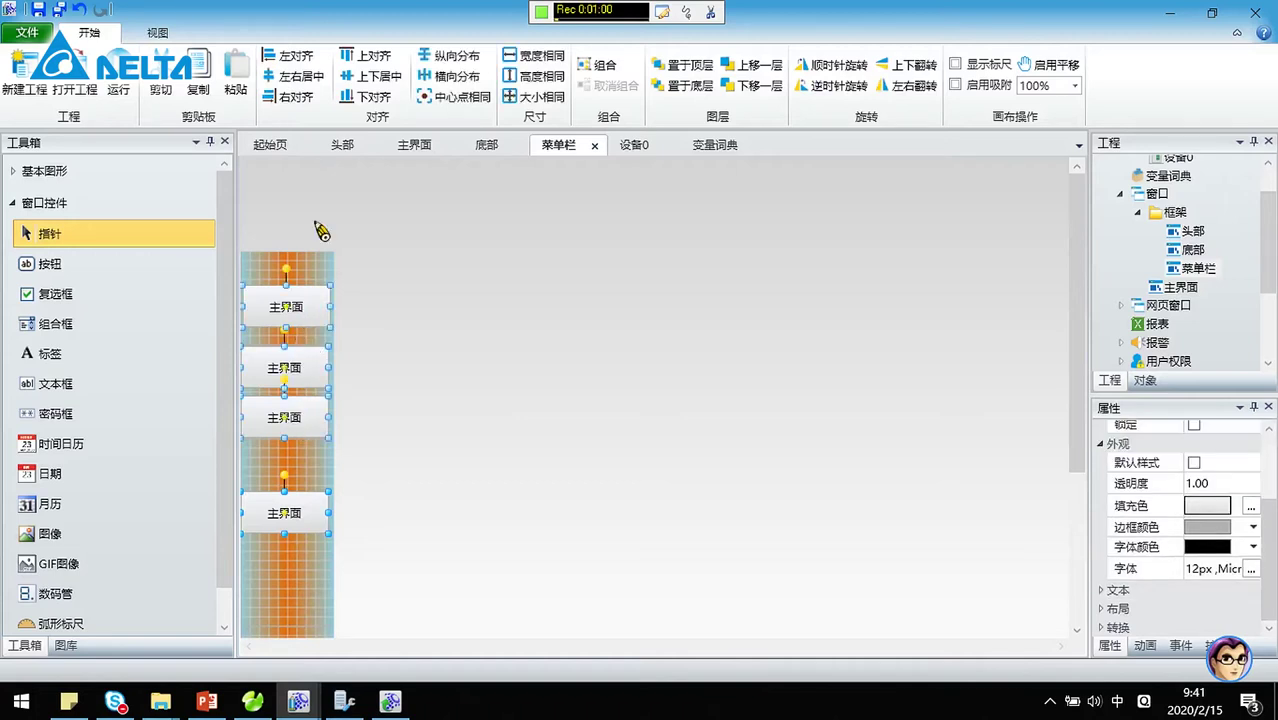
click(460, 60)
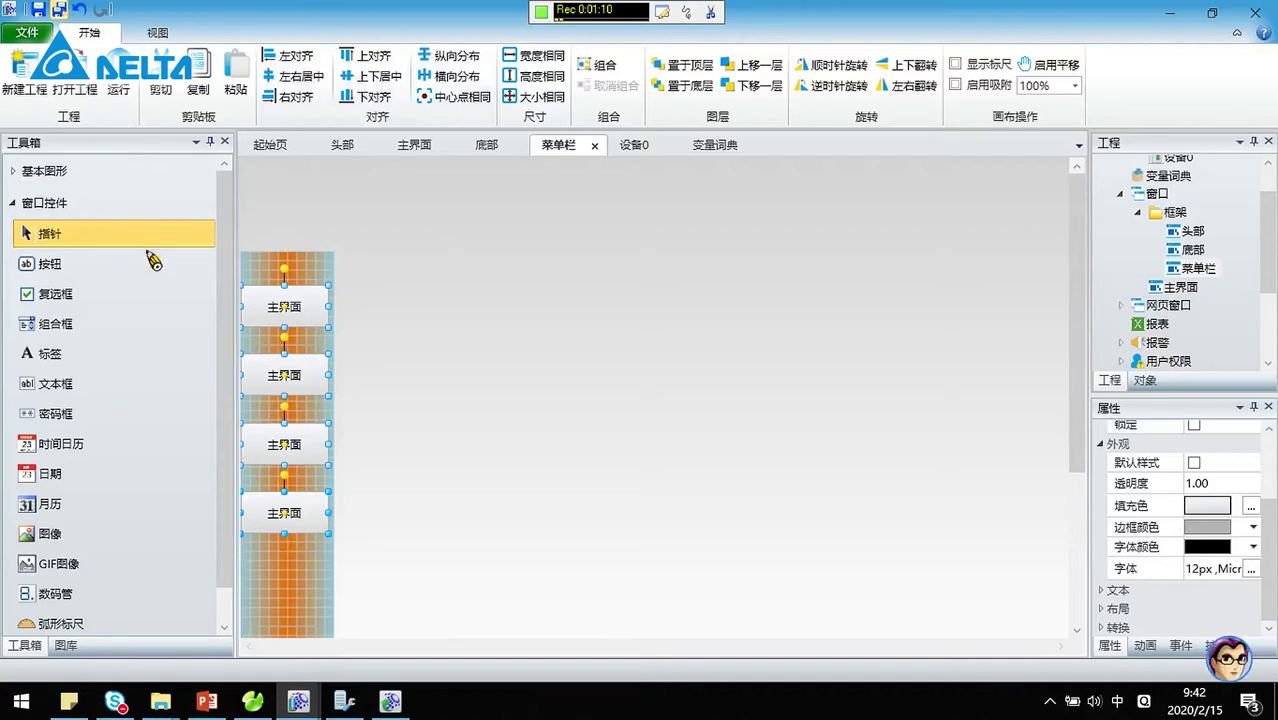
Step: Lock all four menu buttons in place by enabling their 锁定 property
scroll(1205, 335, up, 2)
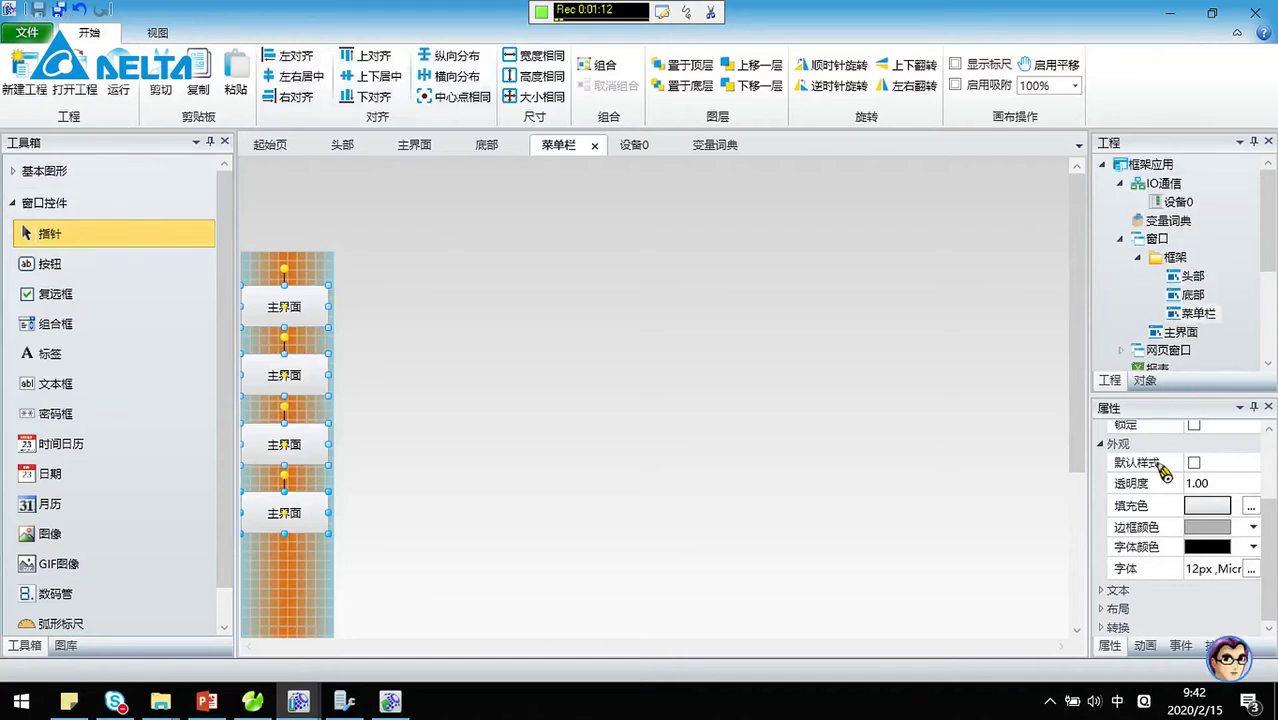
scroll(1165, 472, up, 2)
click(1193, 537)
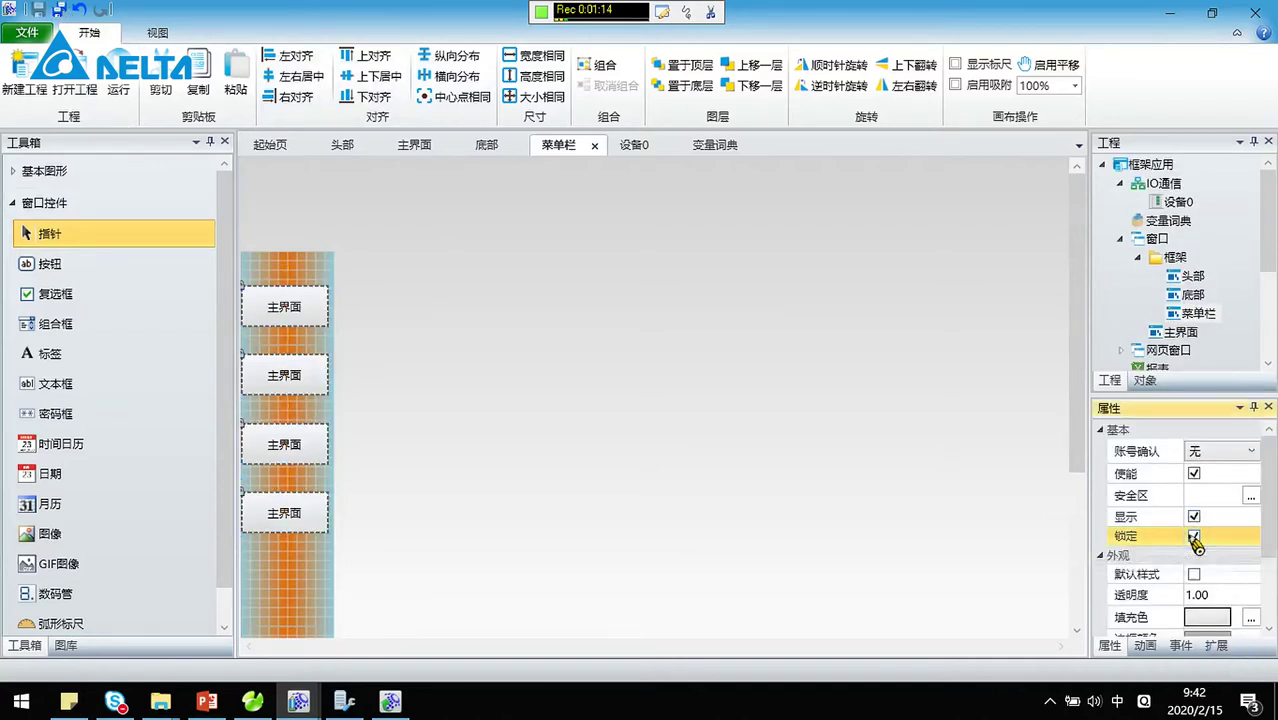
click(315, 572)
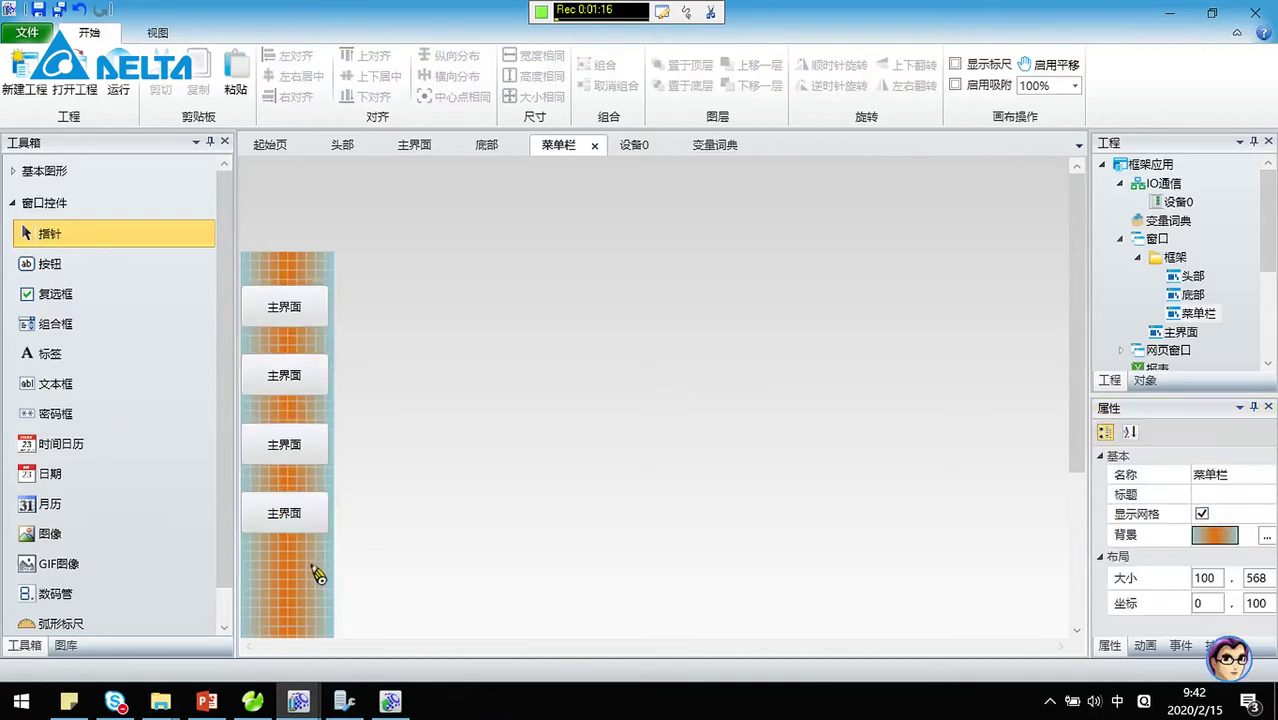
Step: Set the text content of the second menu button to 报表
click(298, 386)
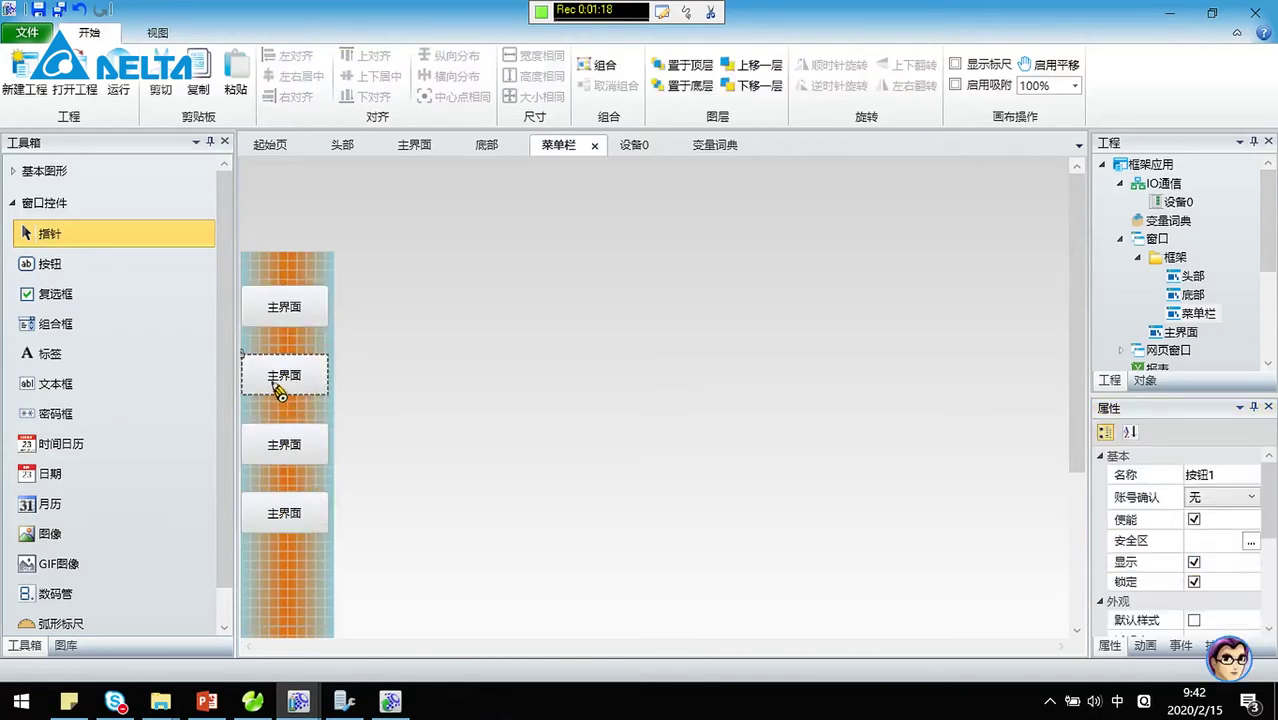
scroll(1224, 549, down, 2)
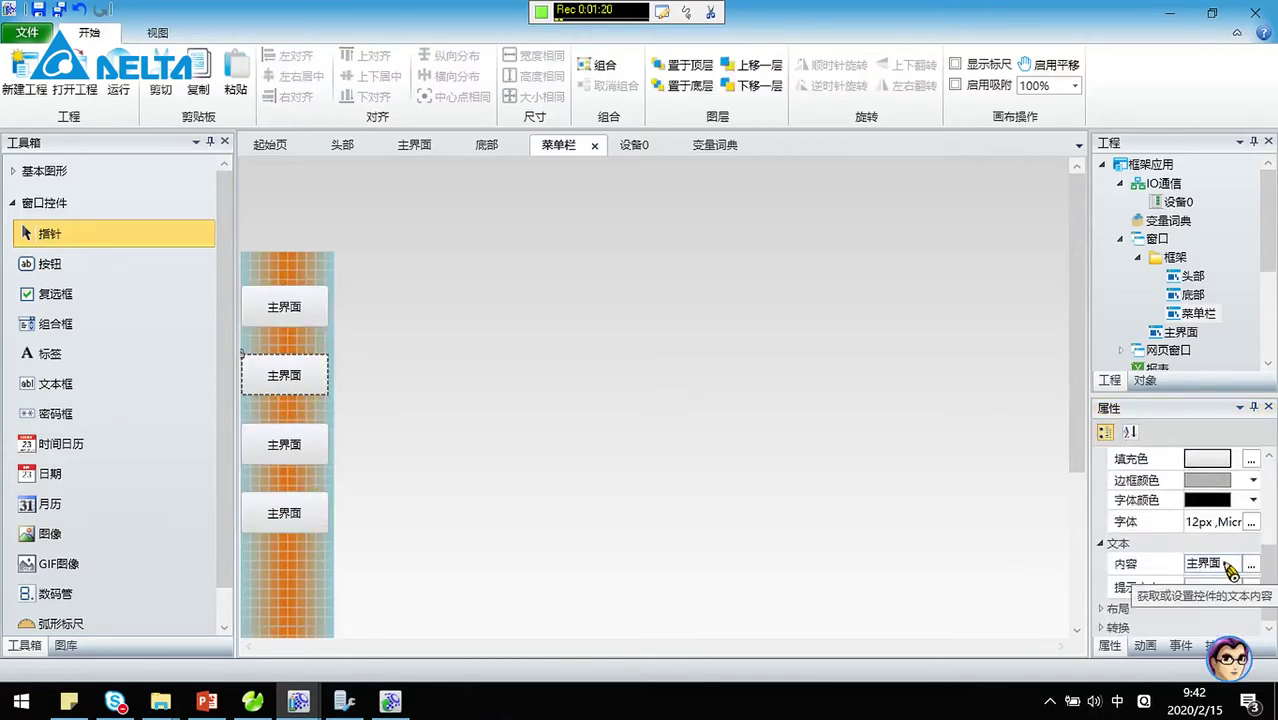
click(1150, 564)
text(baobiao)
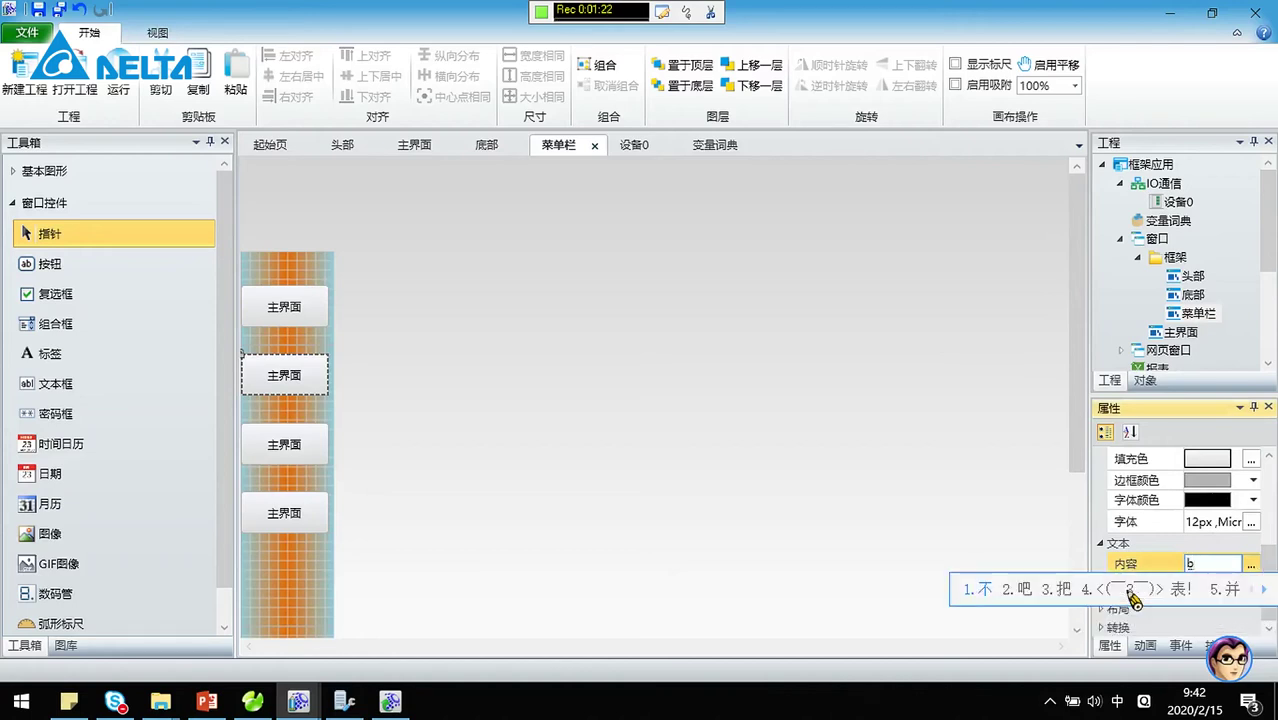
key(space)
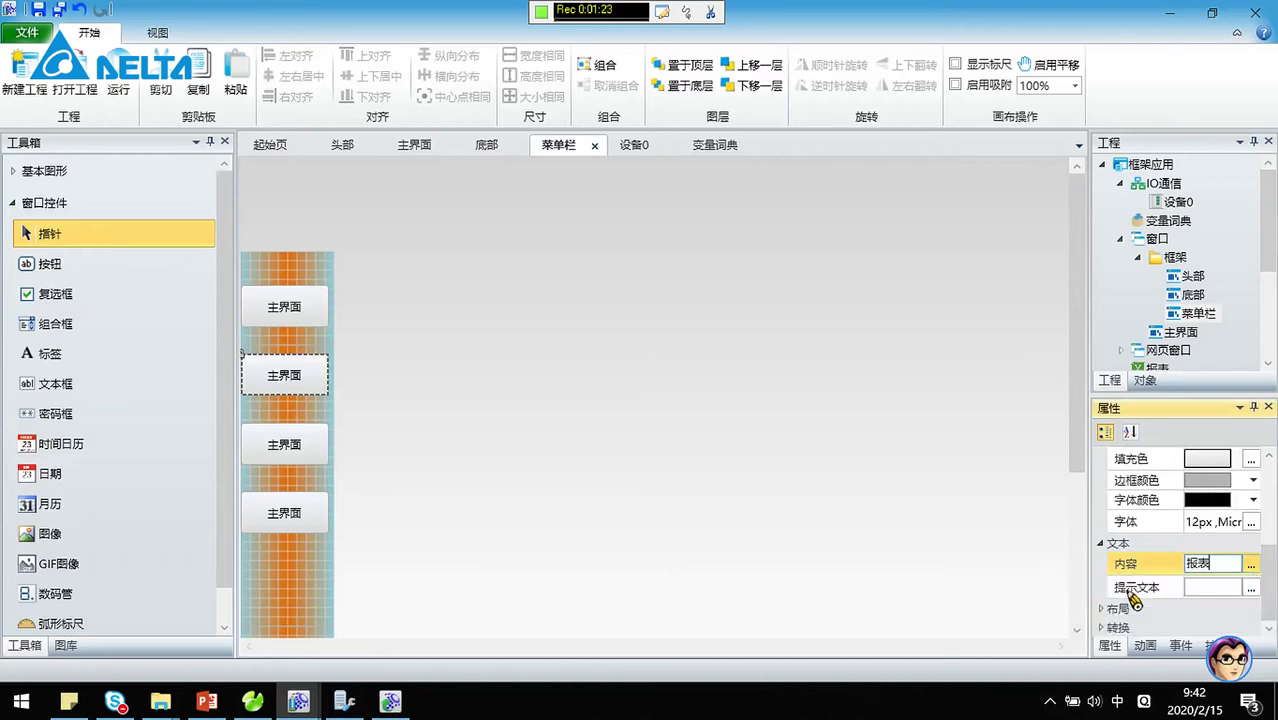
Step: Set the text content of the third menu button to 实时曲线
click(298, 450)
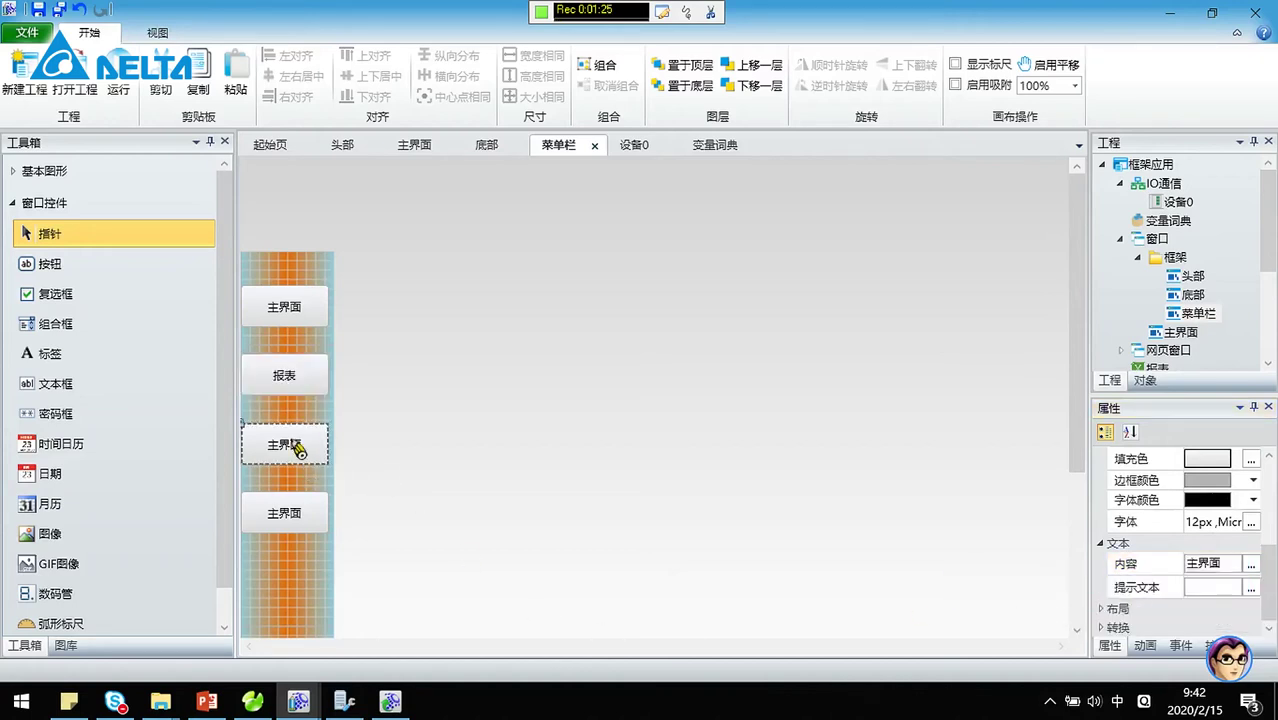
click(1215, 564)
text(s)
text(hishiquxian)
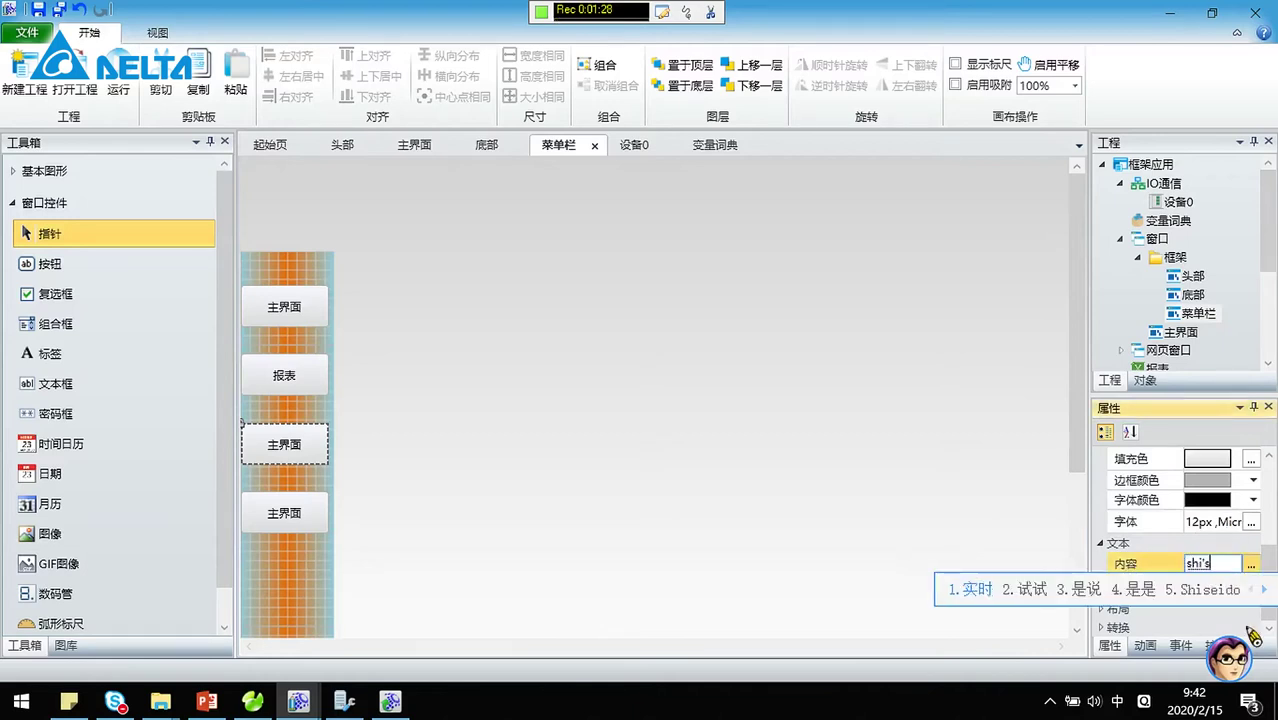
key(space)
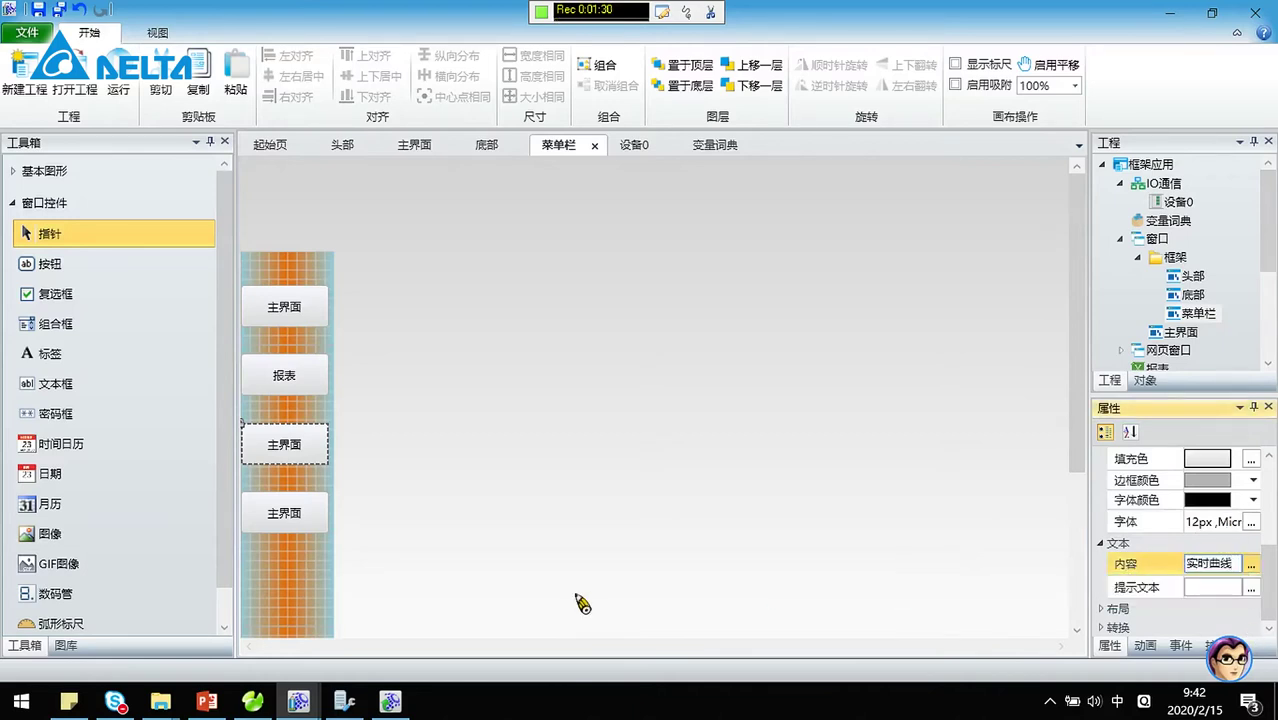
click(284, 587)
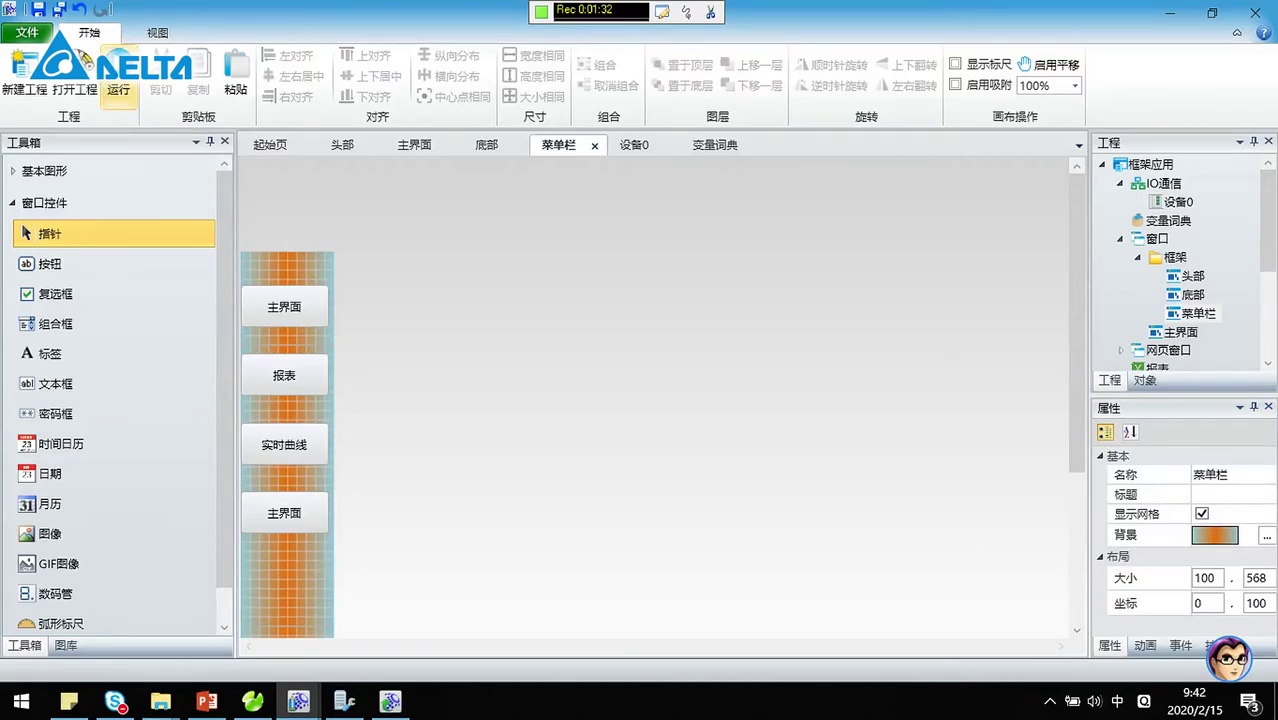
Step: Set the text content of the fourth menu button to 安全退出
click(297, 532)
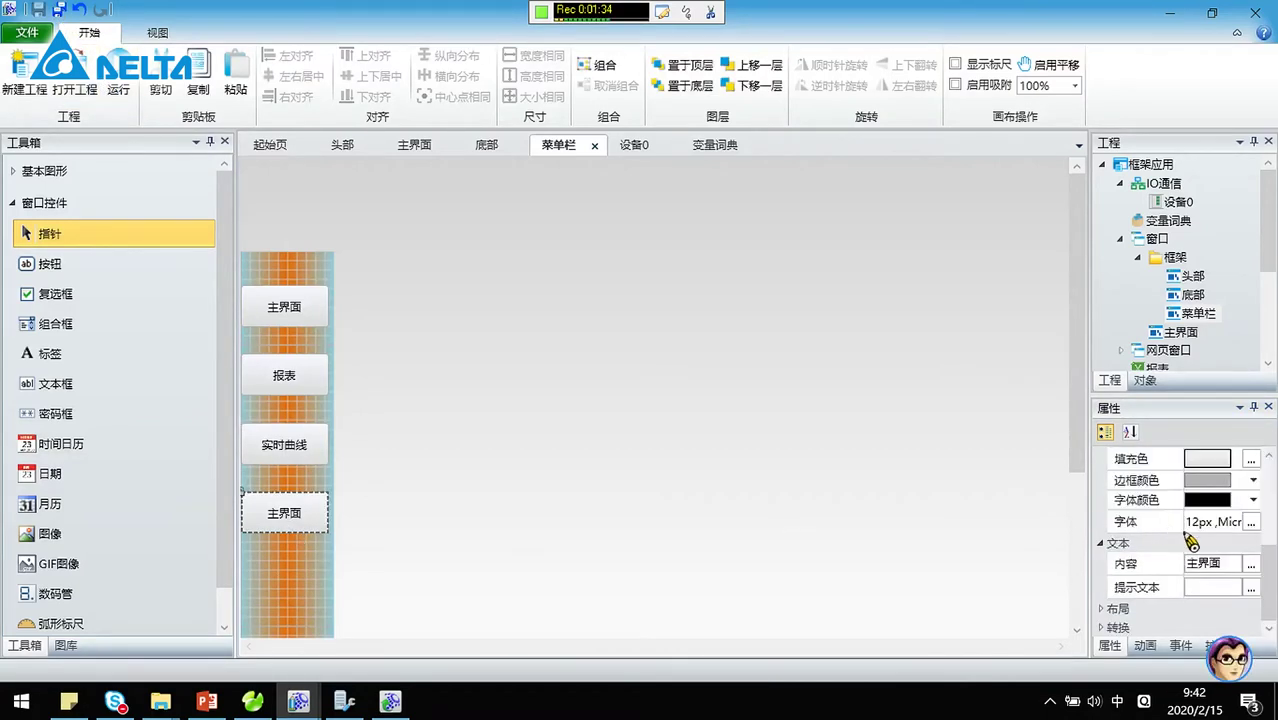
click(1212, 565)
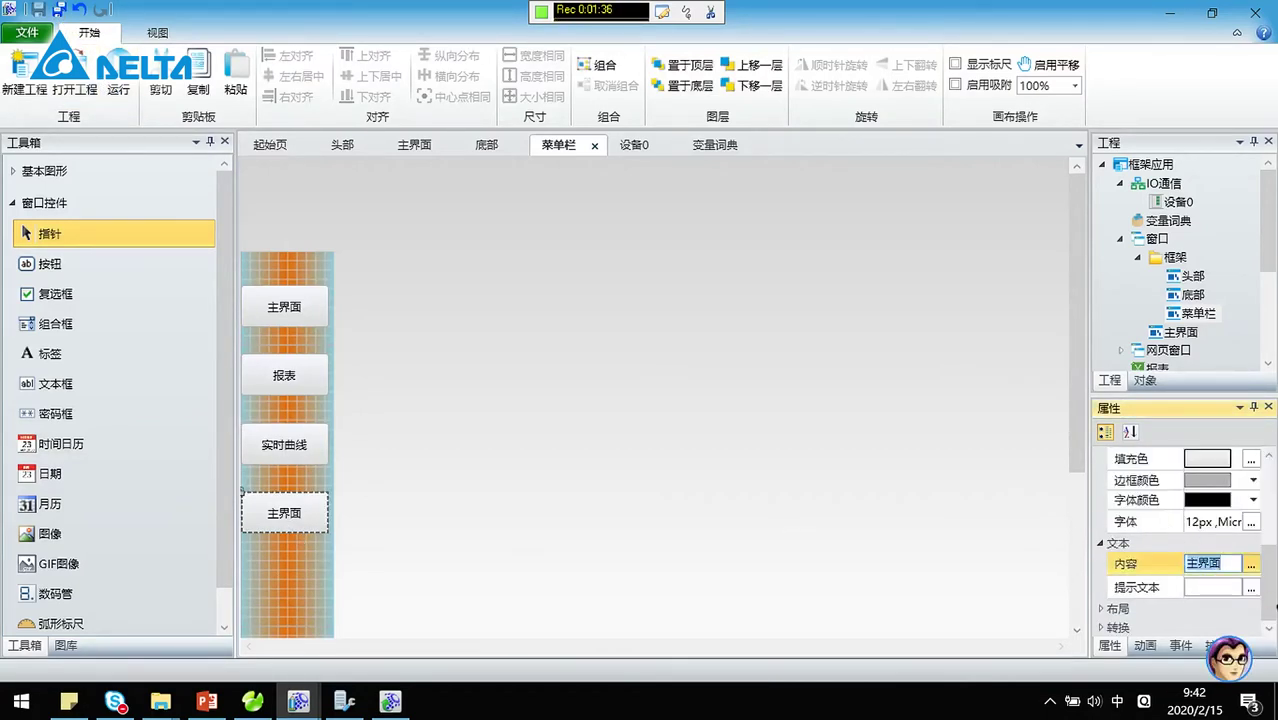
key(BackSpace)
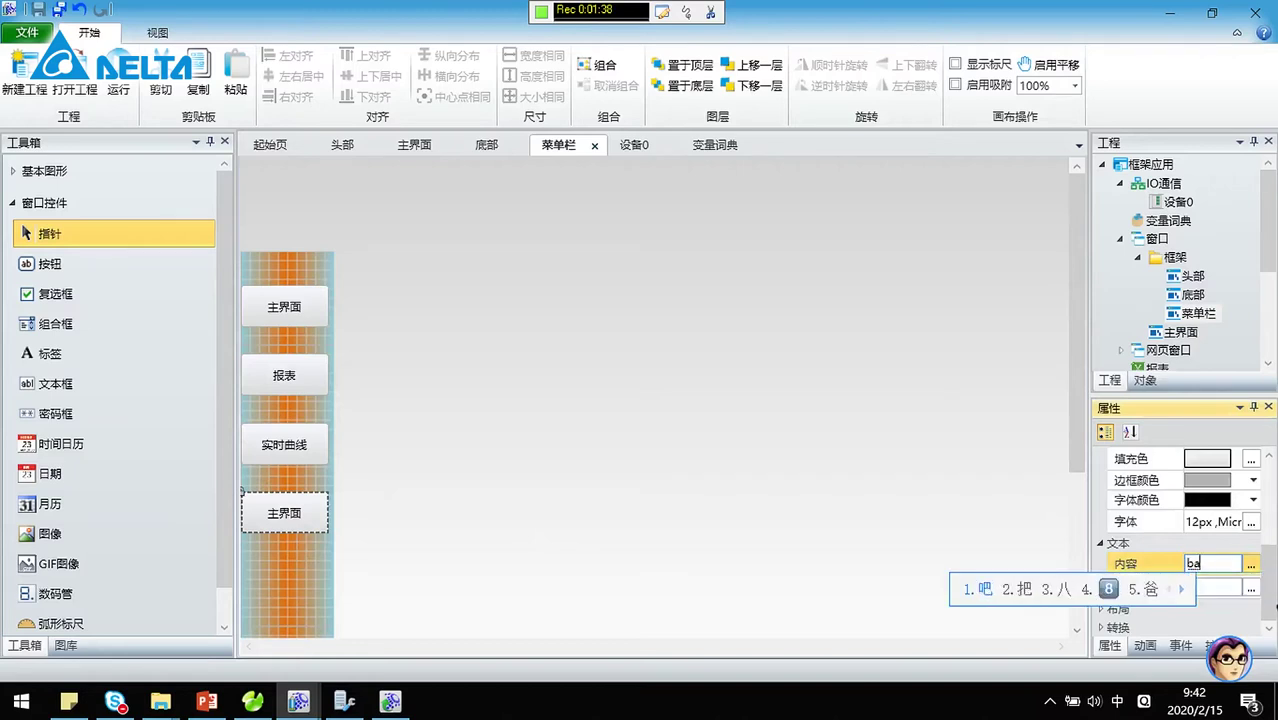
text(安全)
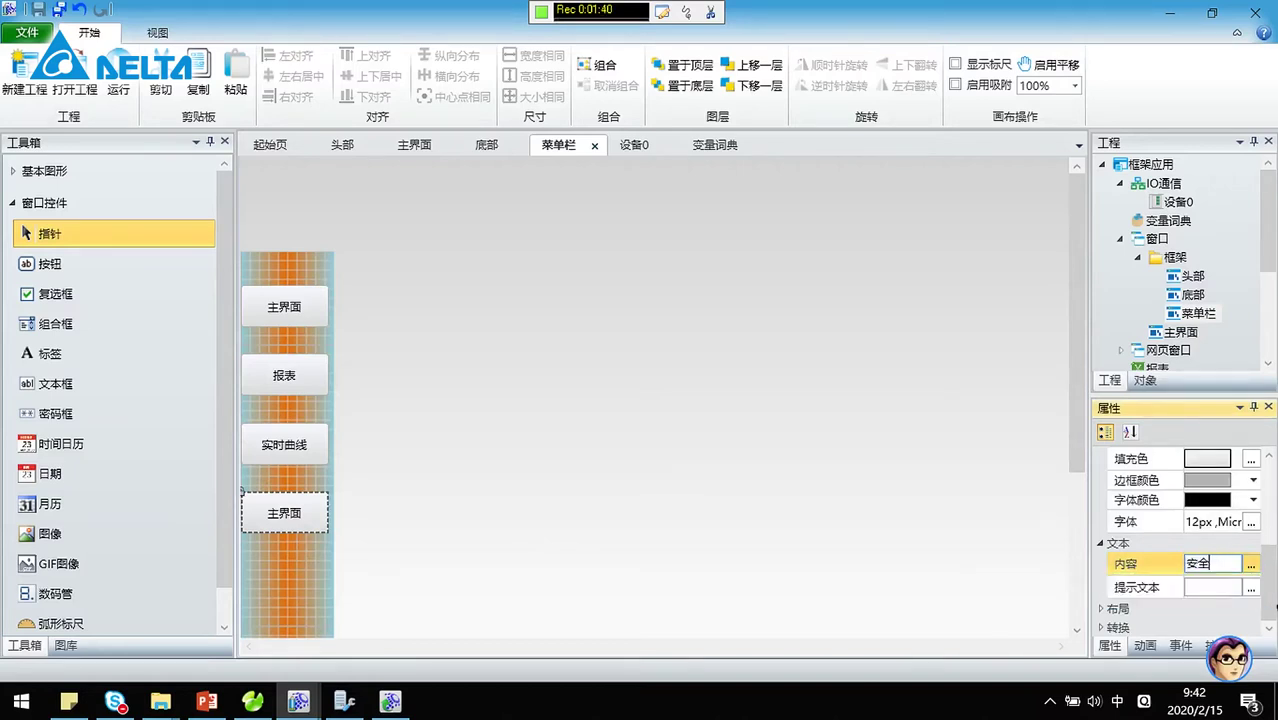
text(安全腿帽)
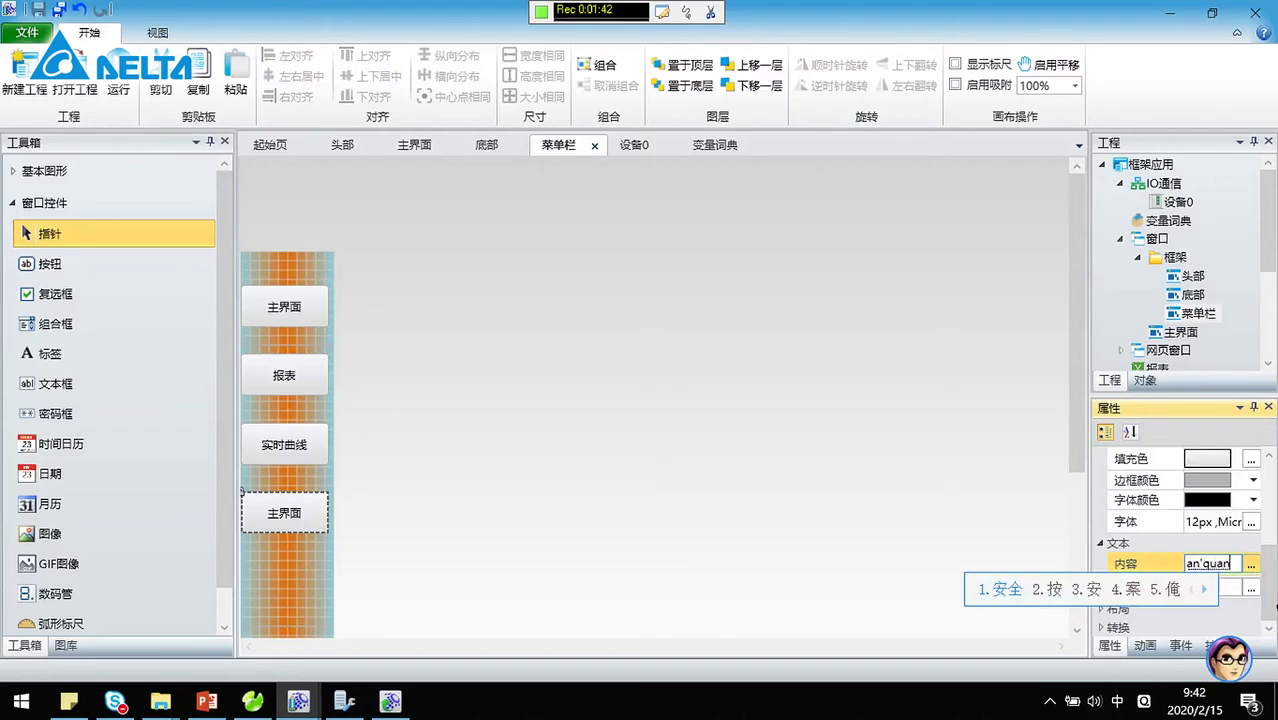
key(BackSpace)
key(BackSpace)
text(退出)
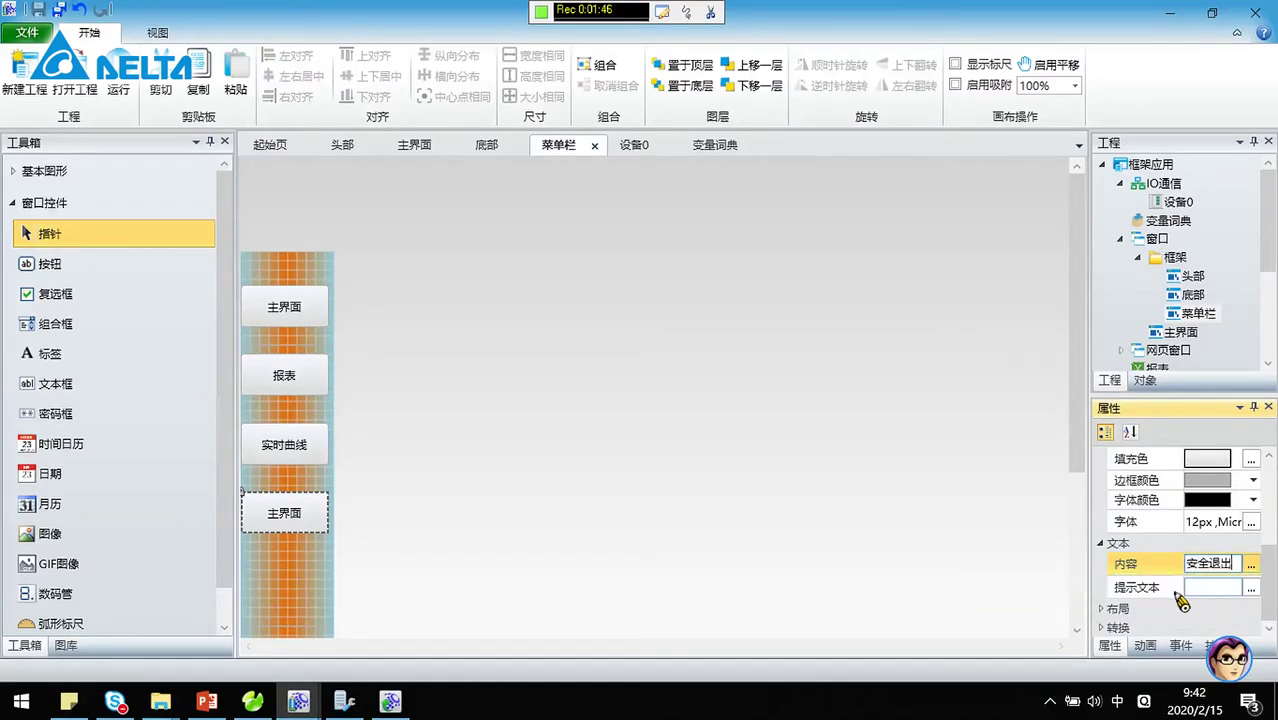
click(330, 601)
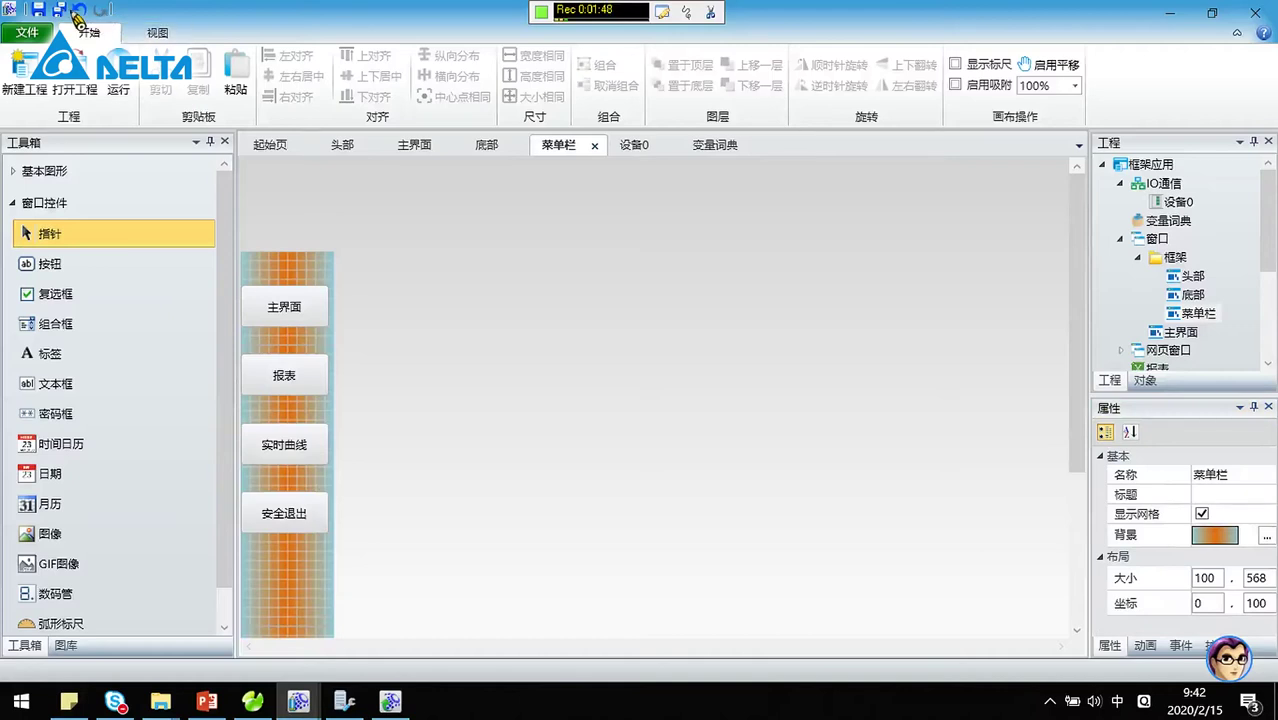
Step: Add two equal-sized buttons side by side after the title in the 头部 window and align their tops
double_click(1190, 276)
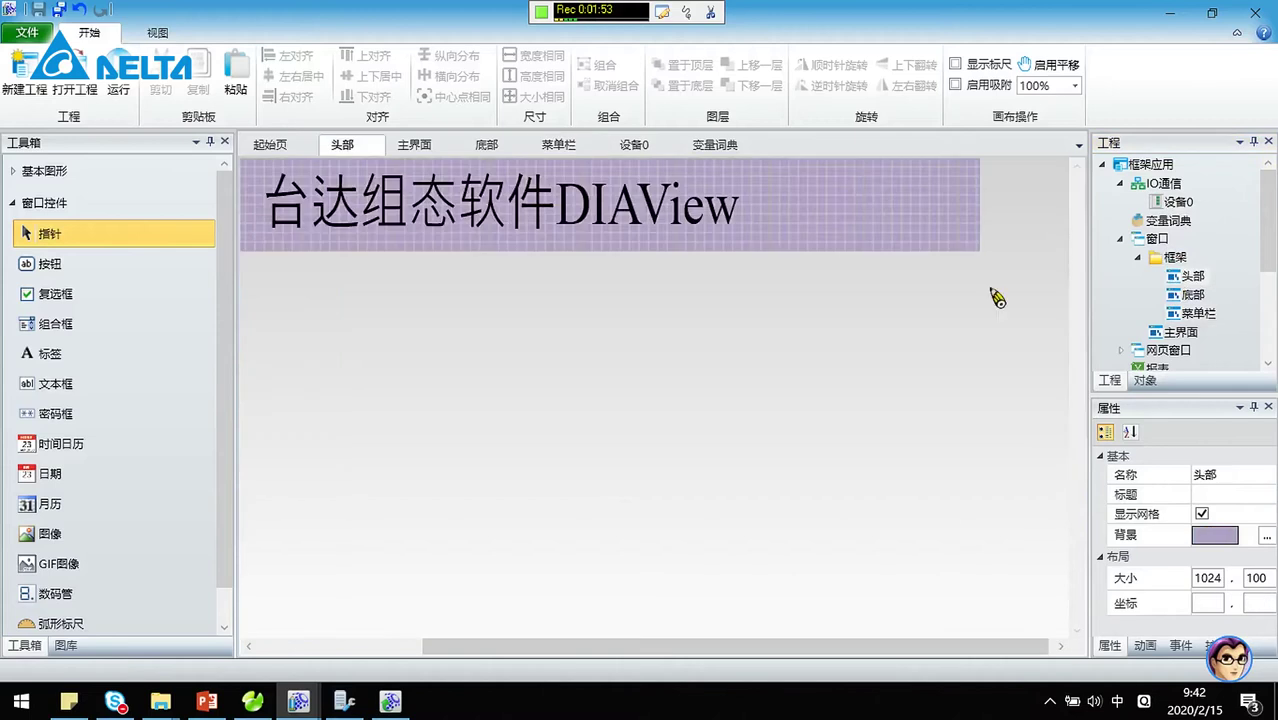
click(88, 263)
drag(888, 229, 888, 228)
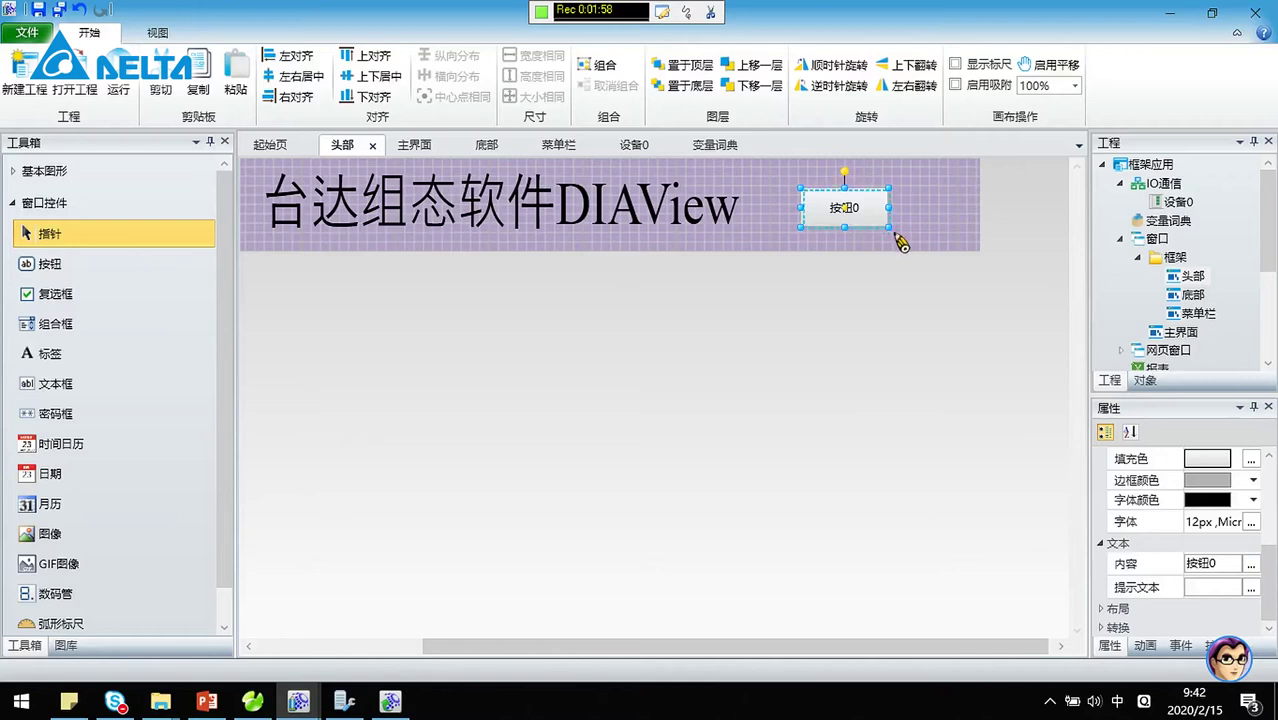
drag(886, 226, 962, 201)
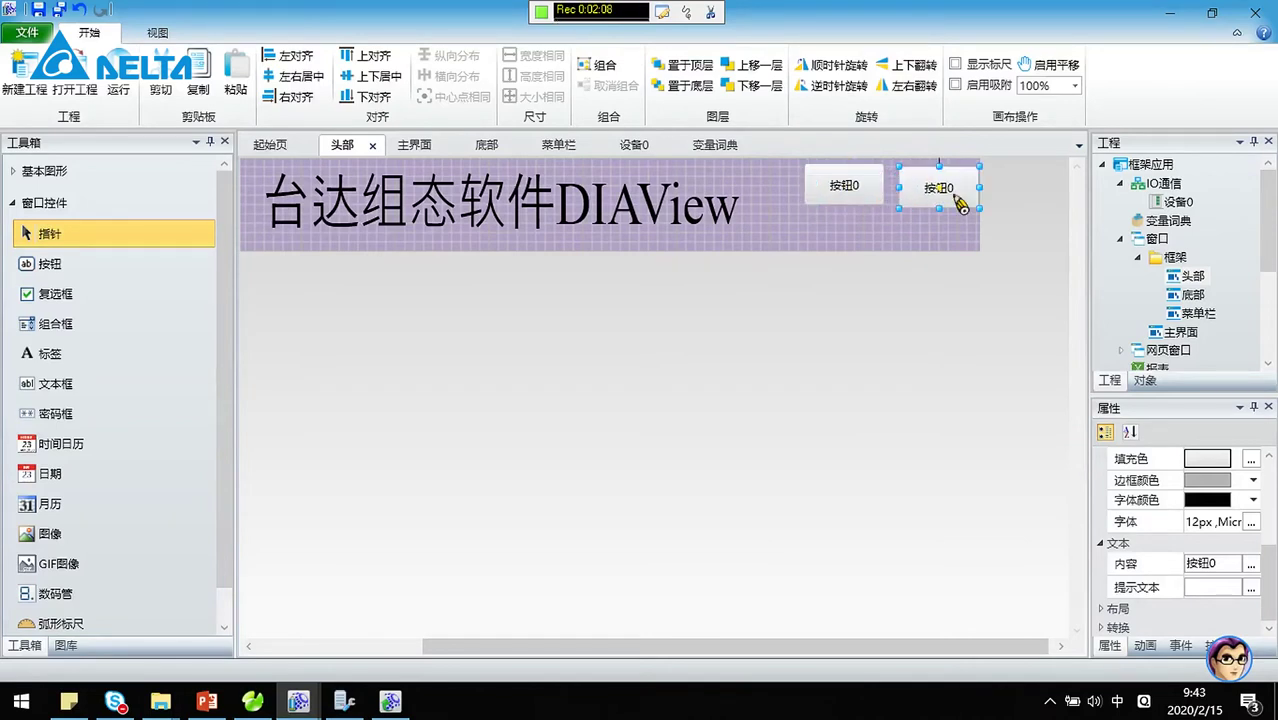
ctrl+click(876, 188)
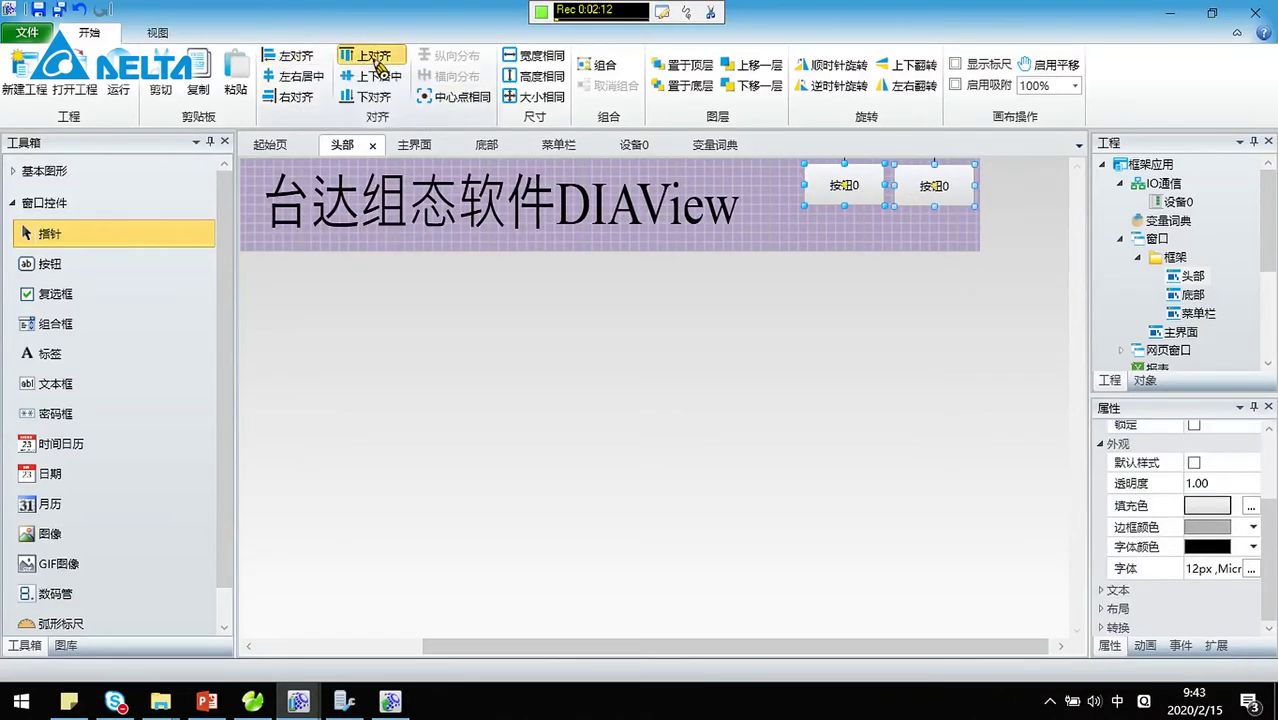
Step: Set the text content of the first header button, nearest the title, to 登录
click(878, 200)
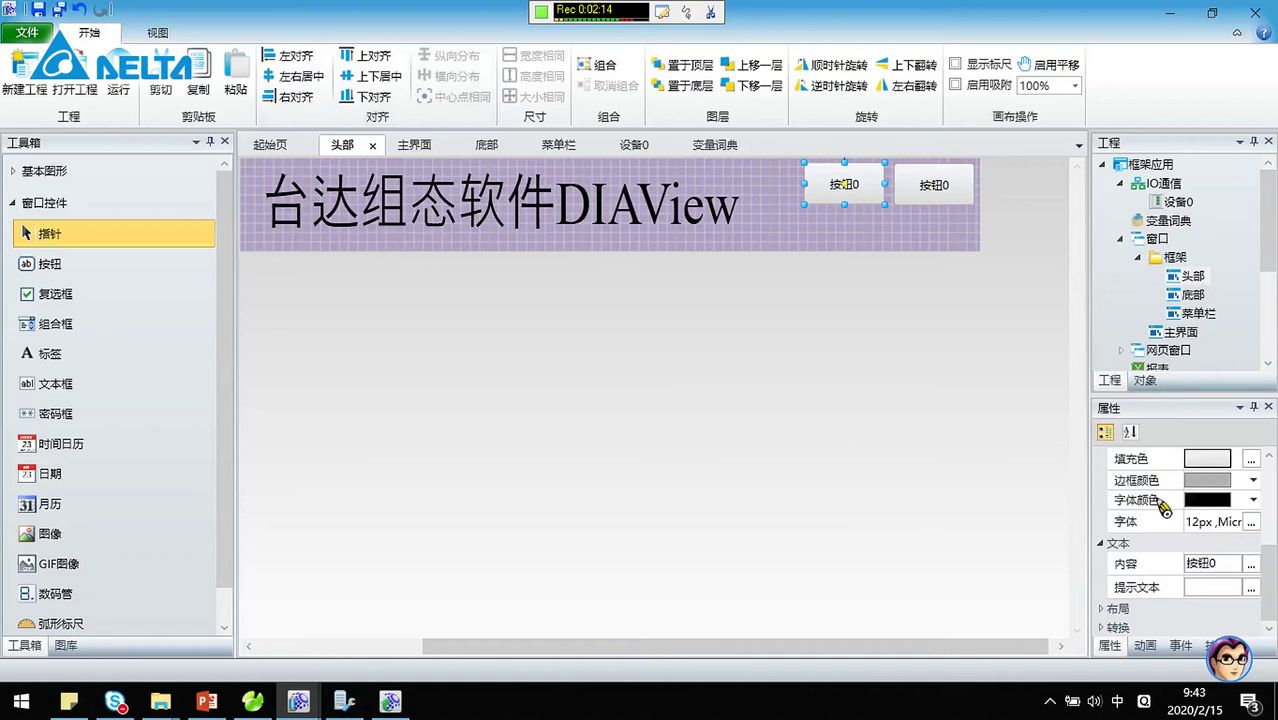
click(1212, 566)
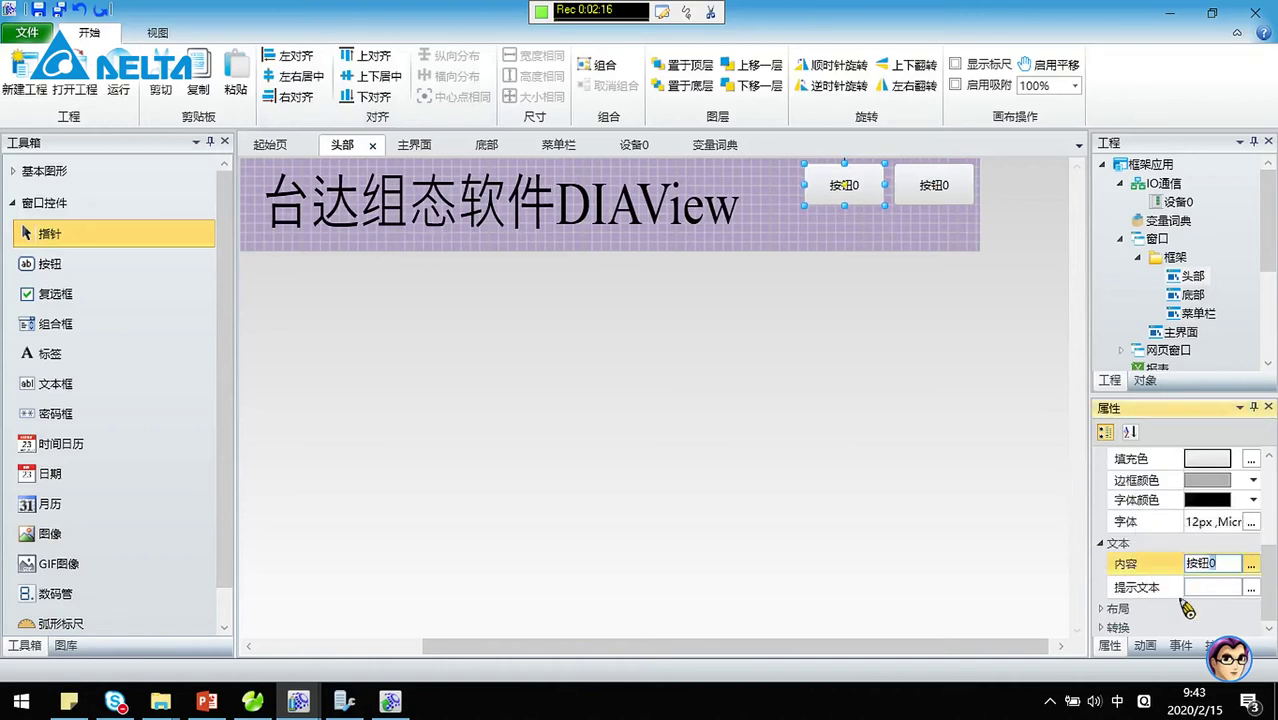
text(dengl)
key(space)
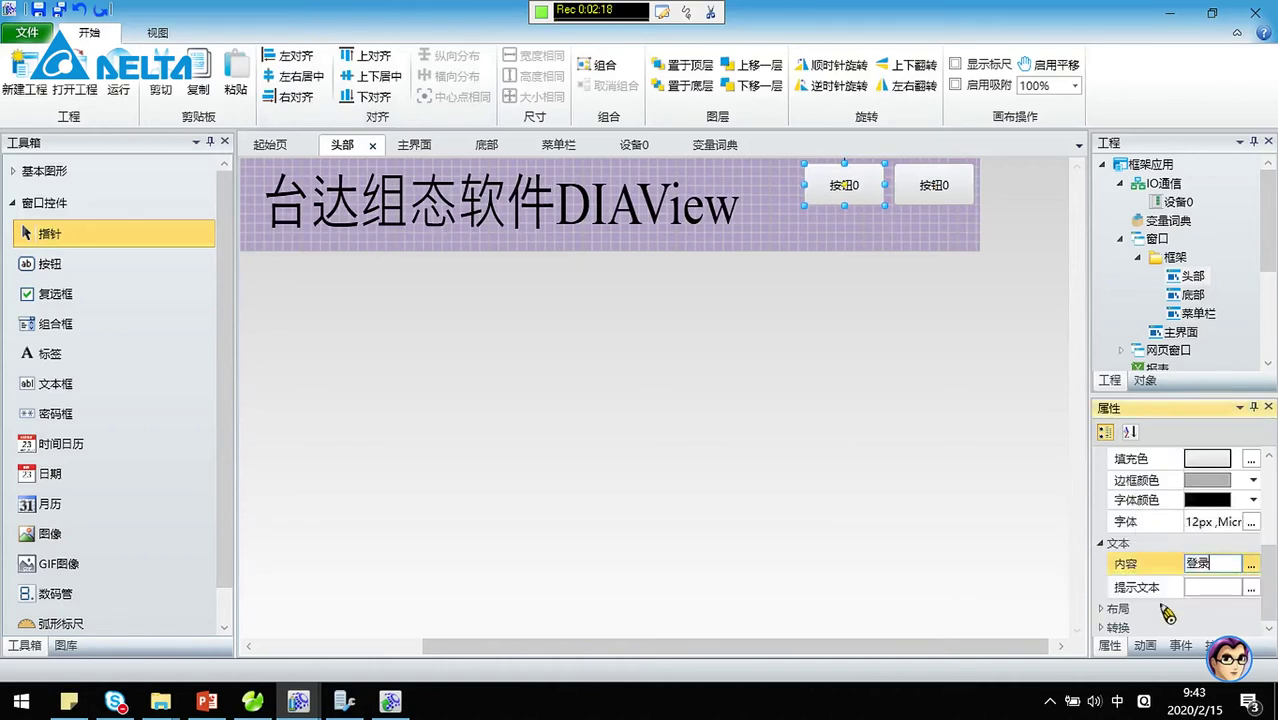
Step: Set the text content of the second header button, next to 登录, to 注销
click(960, 196)
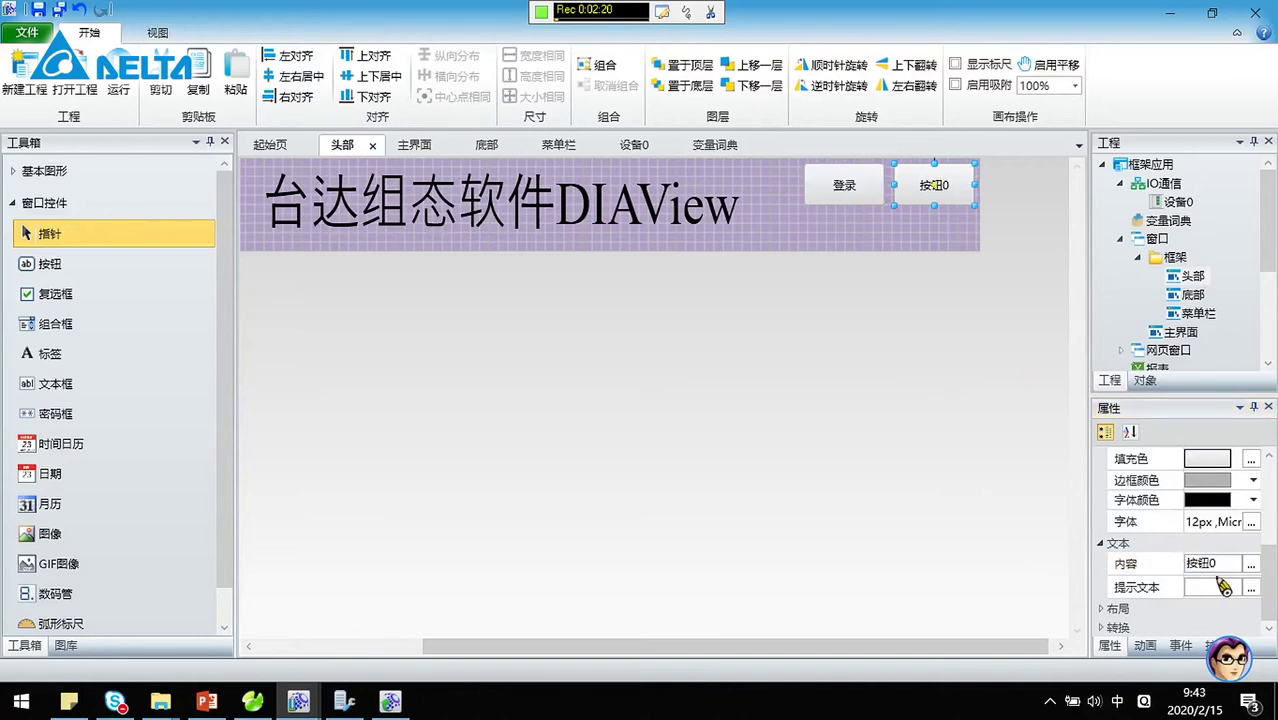
click(1145, 563)
text(zhuxiao)
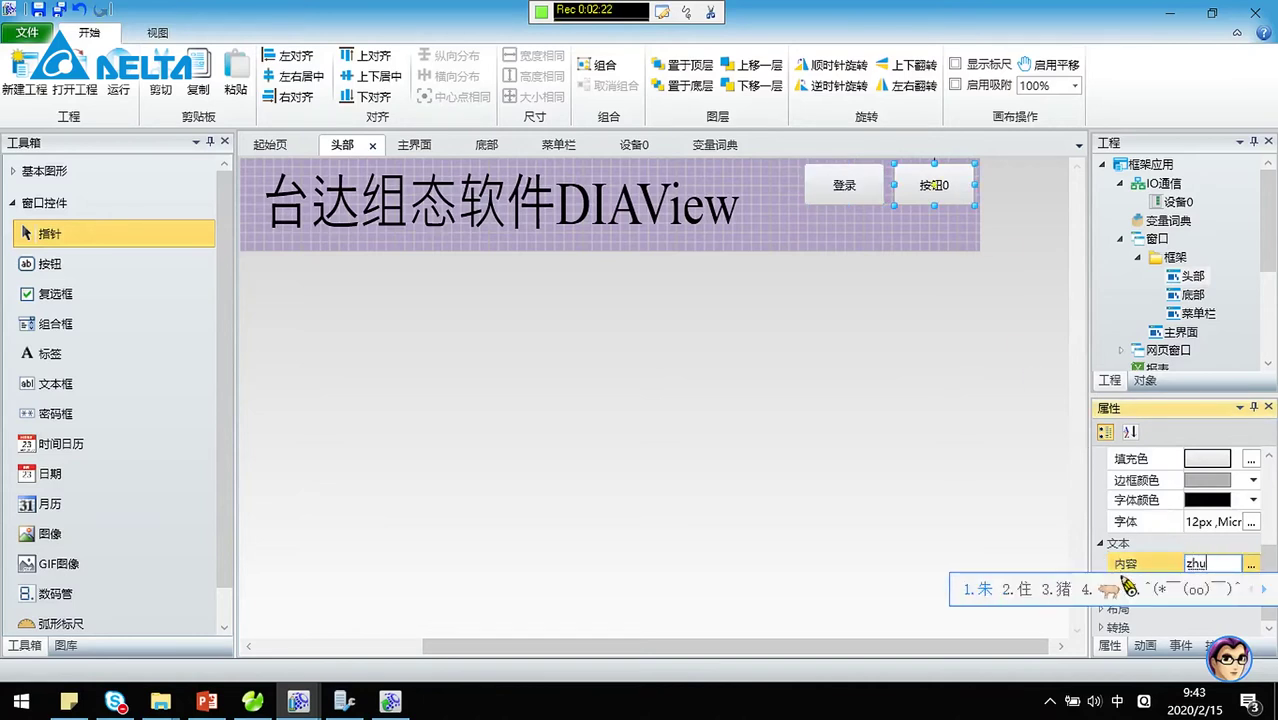
key(space)
click(858, 244)
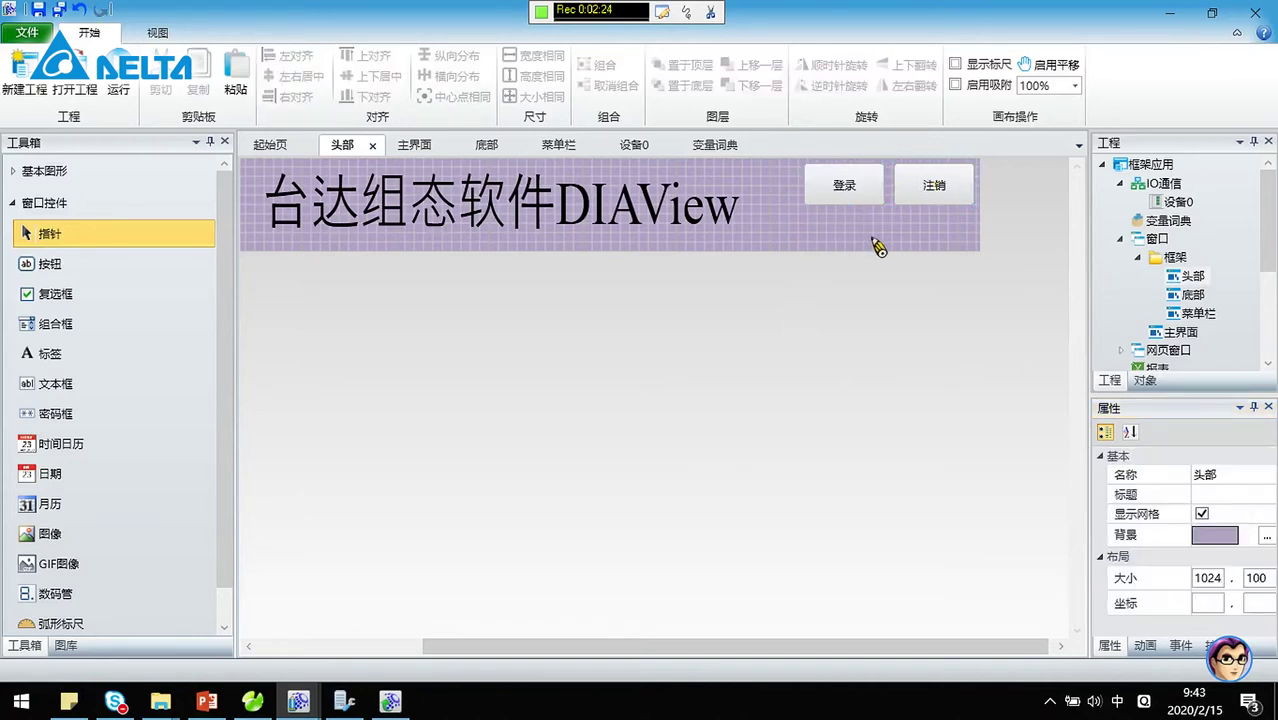
Step: Add a text label about 121 by 30 below the two header buttons
click(92, 370)
drag(813, 219, 931, 246)
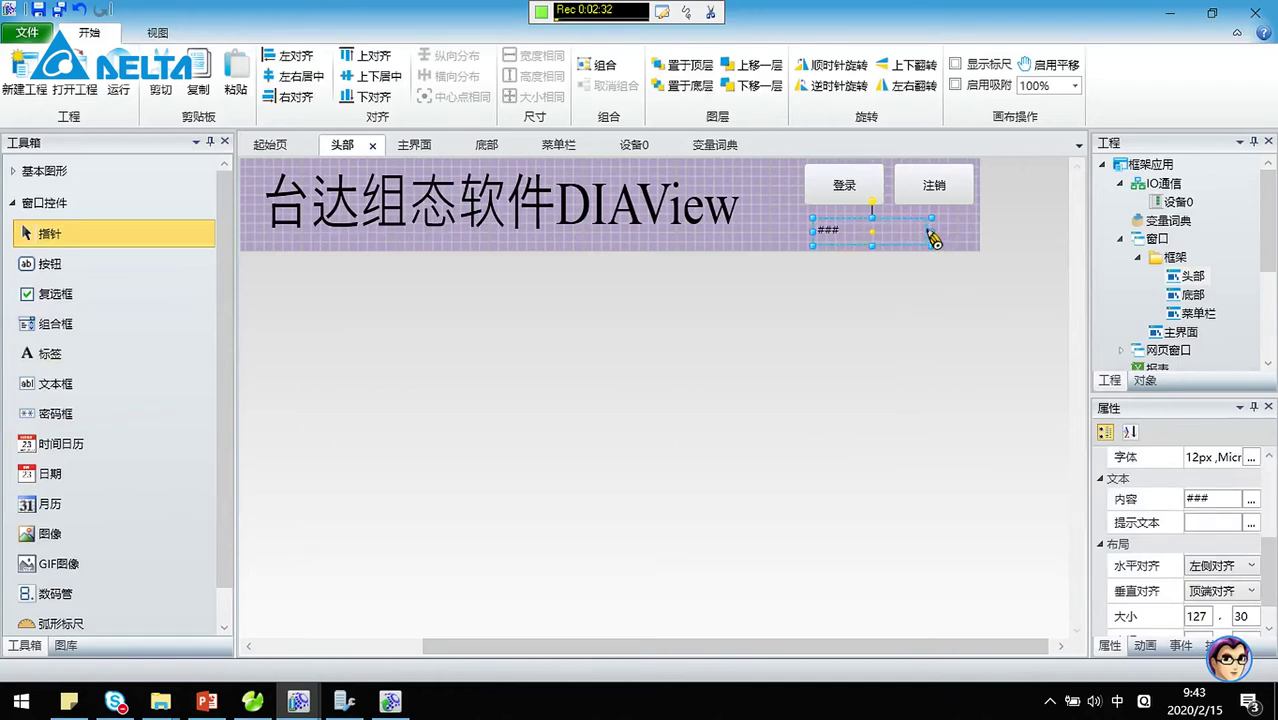
drag(931, 240, 925, 240)
Step: Set the text content of the new header label to 当前用户：
click(1204, 500)
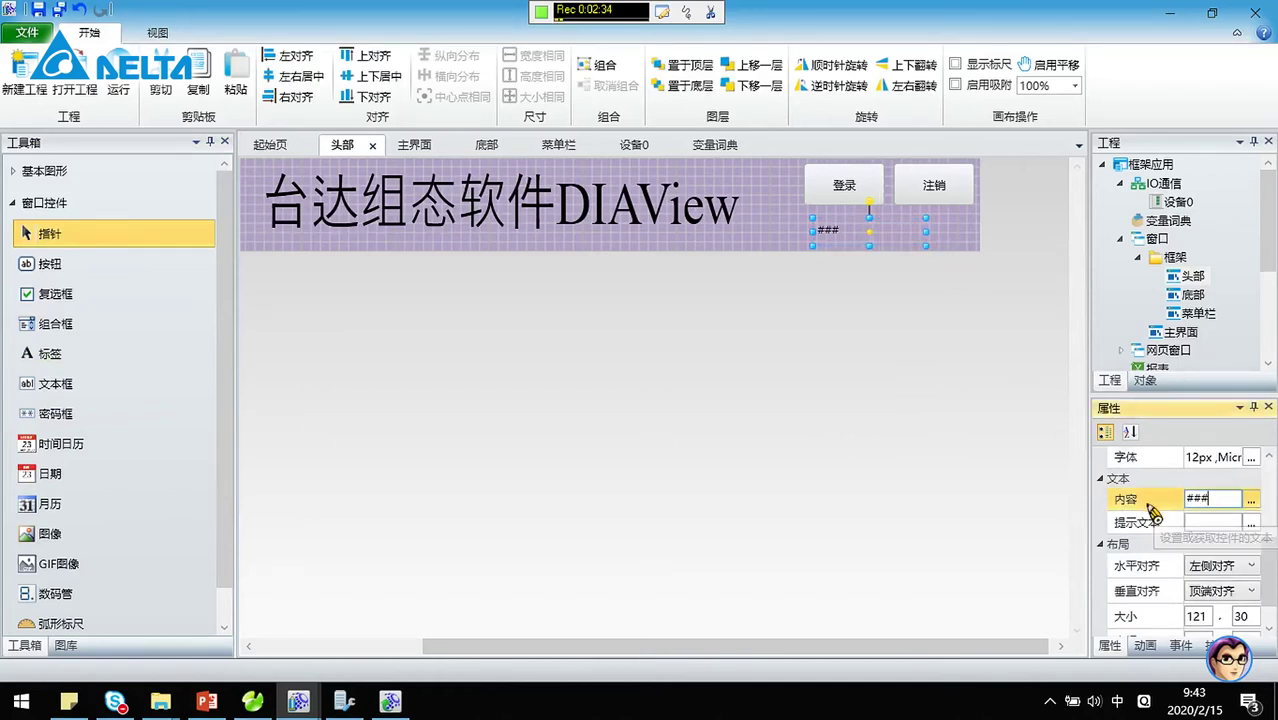
text(dangqian)
key(space)
text(yonghu)
key(space)
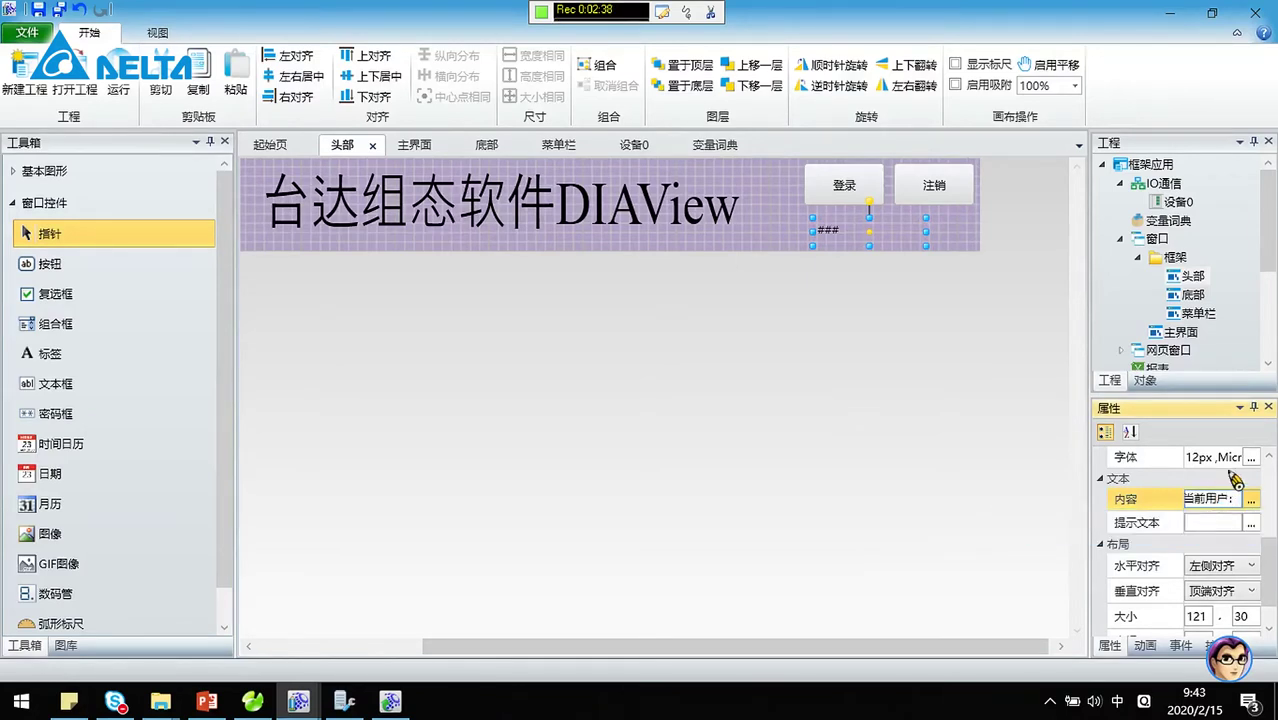
Step: Set the font size of the 当前用户： label to 18
click(1251, 457)
click(814, 365)
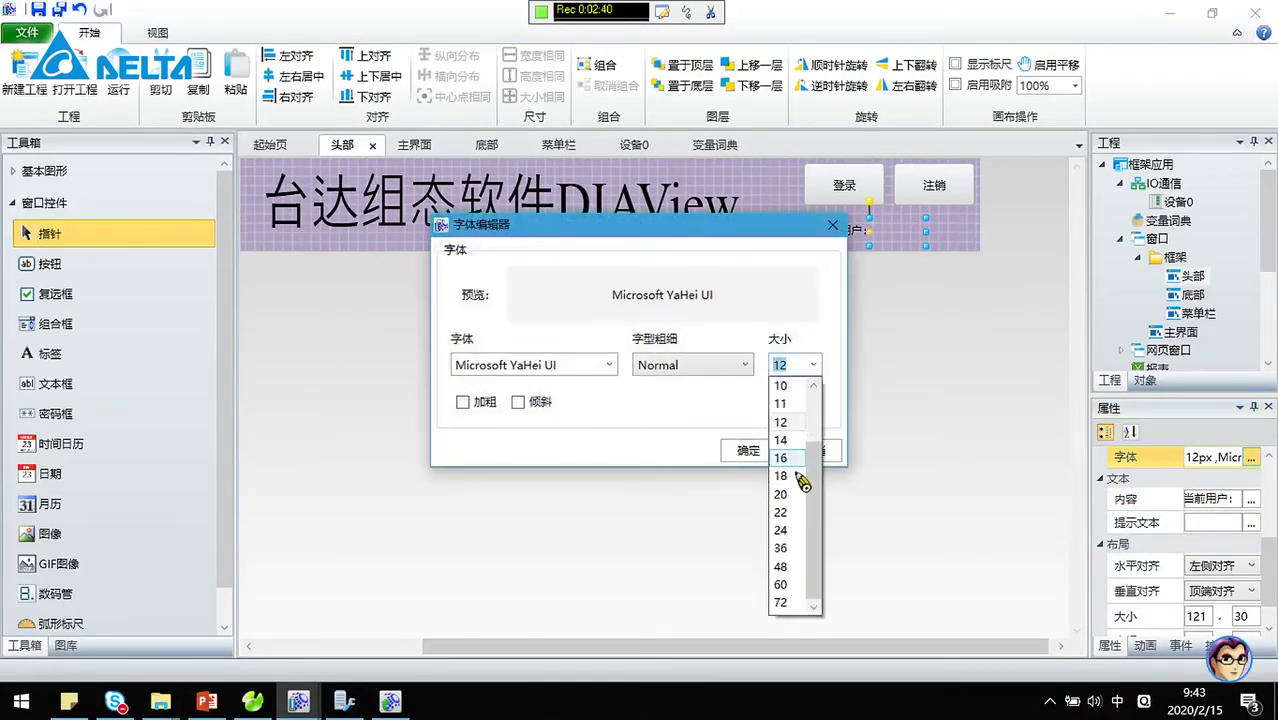
click(800, 476)
click(748, 449)
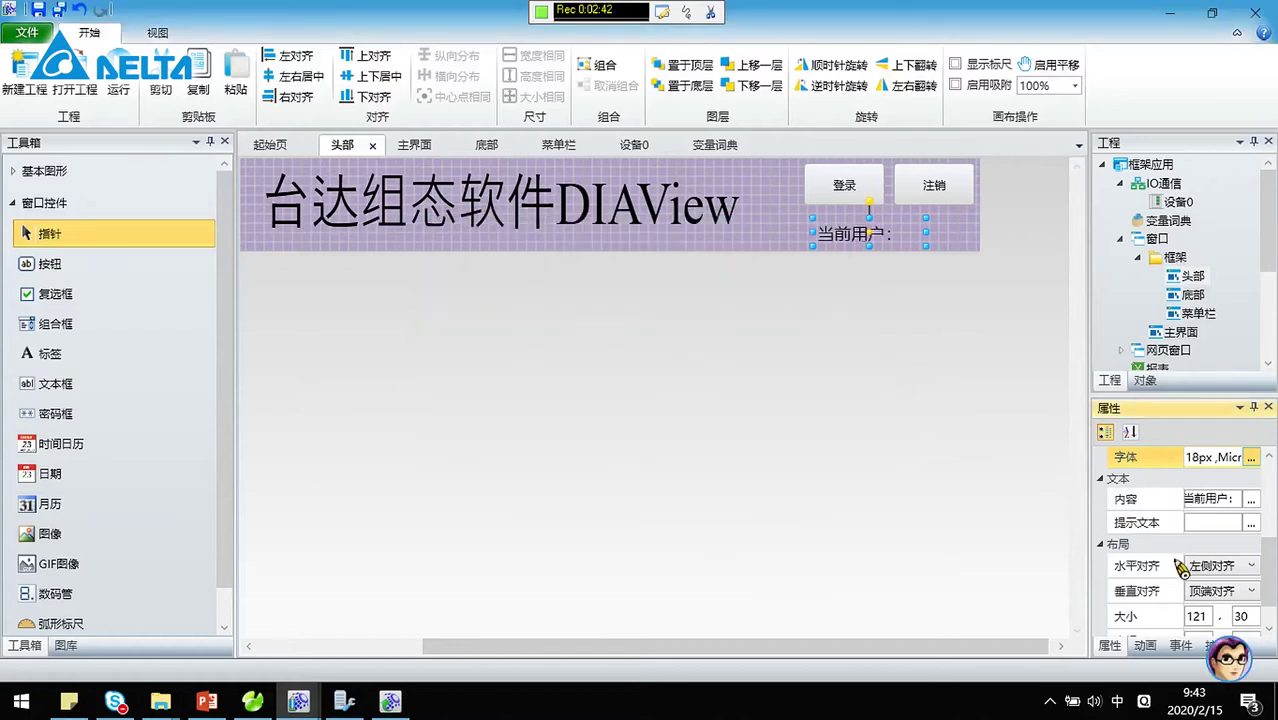
Step: Set both the horizontal and the vertical alignment of the 当前用户： label to 中心对齐
scroll(1172, 594, down, 1)
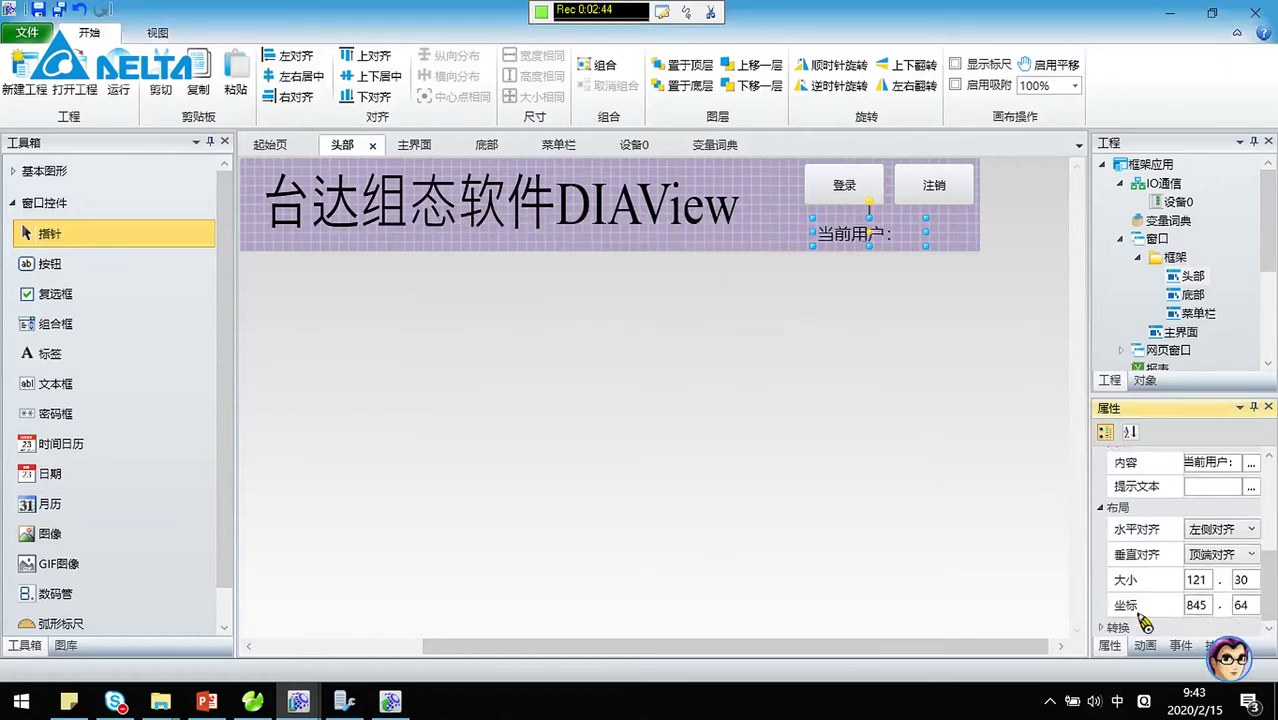
click(1220, 529)
click(1212, 568)
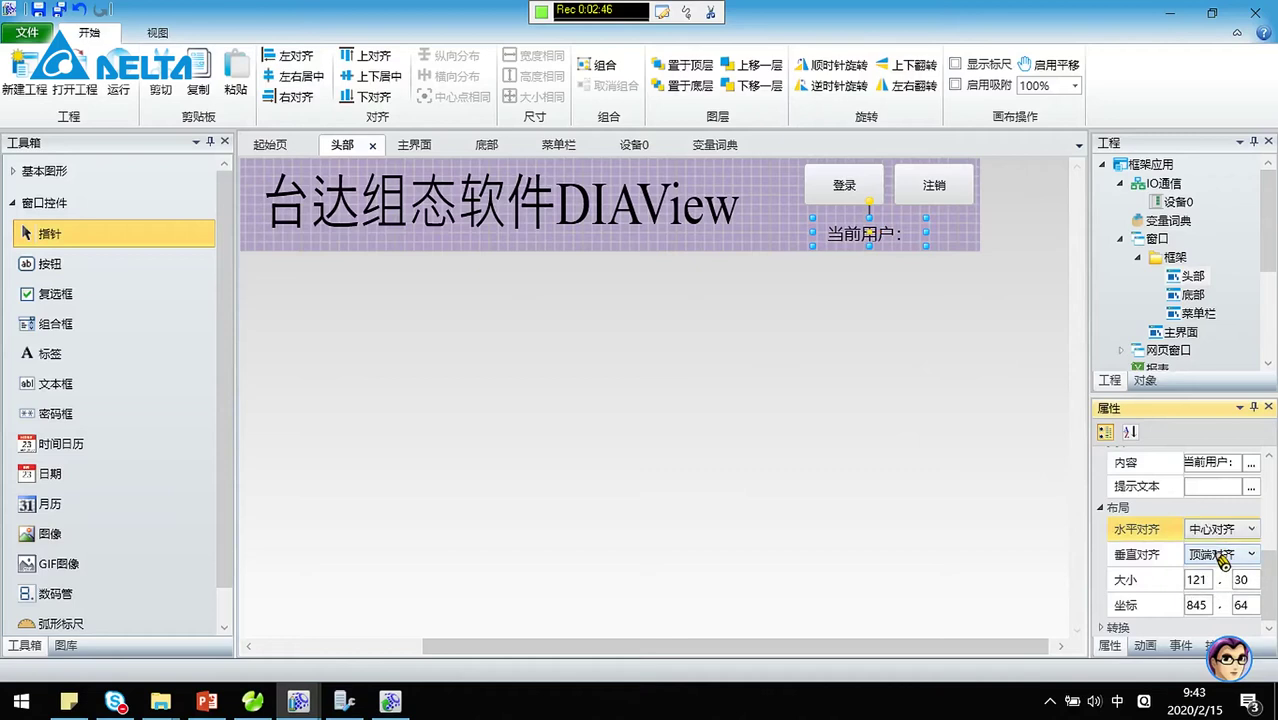
click(1220, 554)
click(1218, 594)
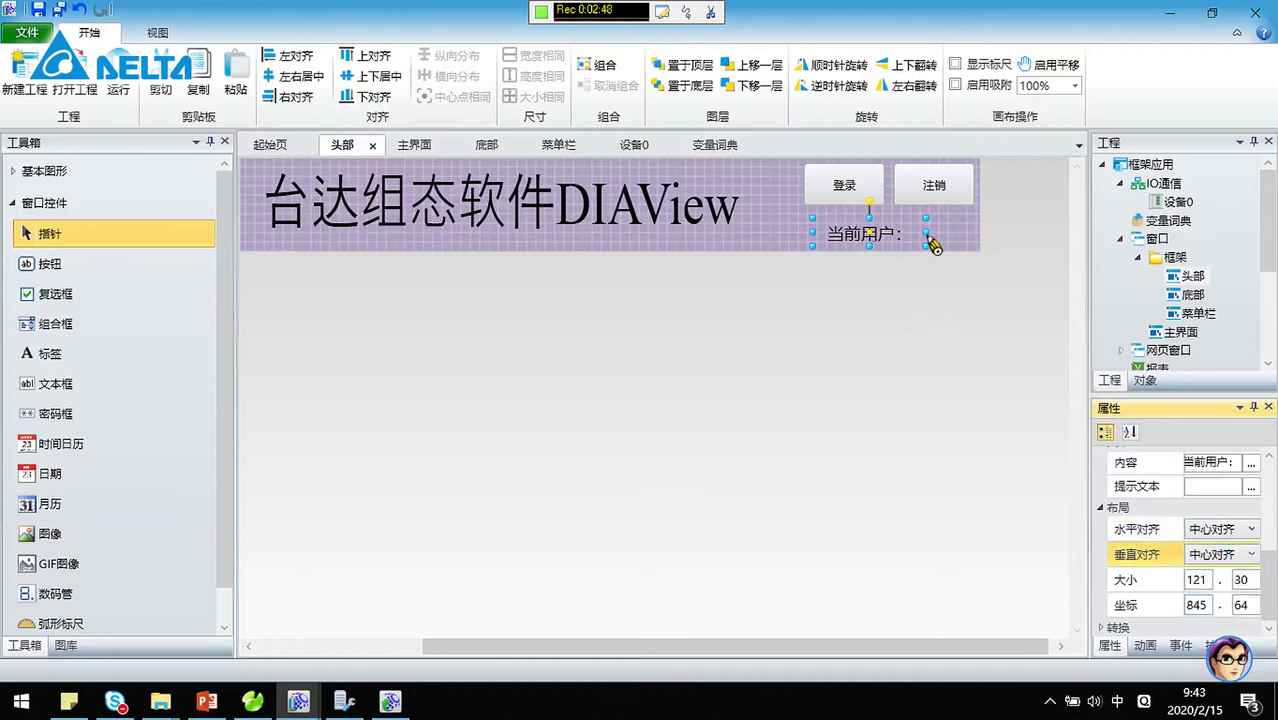
Step: Place a copy of the 当前用户： label beside it, both about 105 by 30, with their tops aligned
mouse_move(914, 240)
mouse_down()
mouse_move(837, 247)
mouse_move(843, 259)
mouse_move(936, 247)
mouse_up()
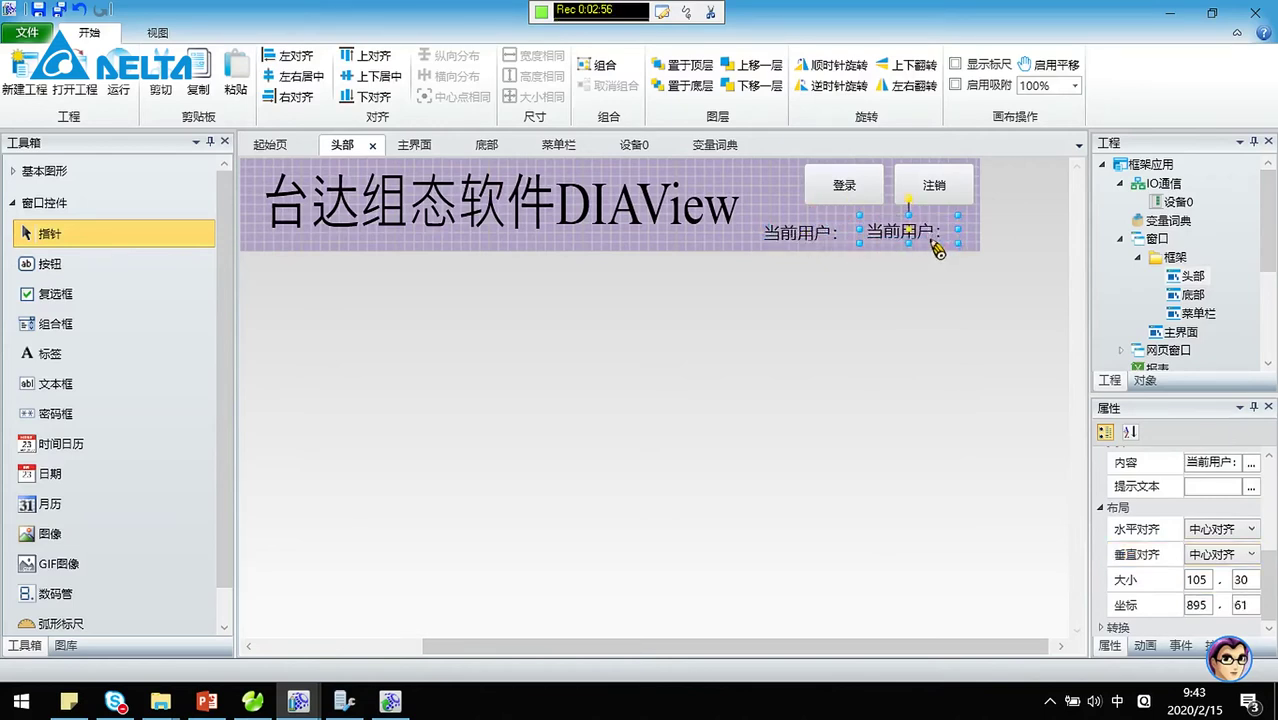
ctrl+click(805, 233)
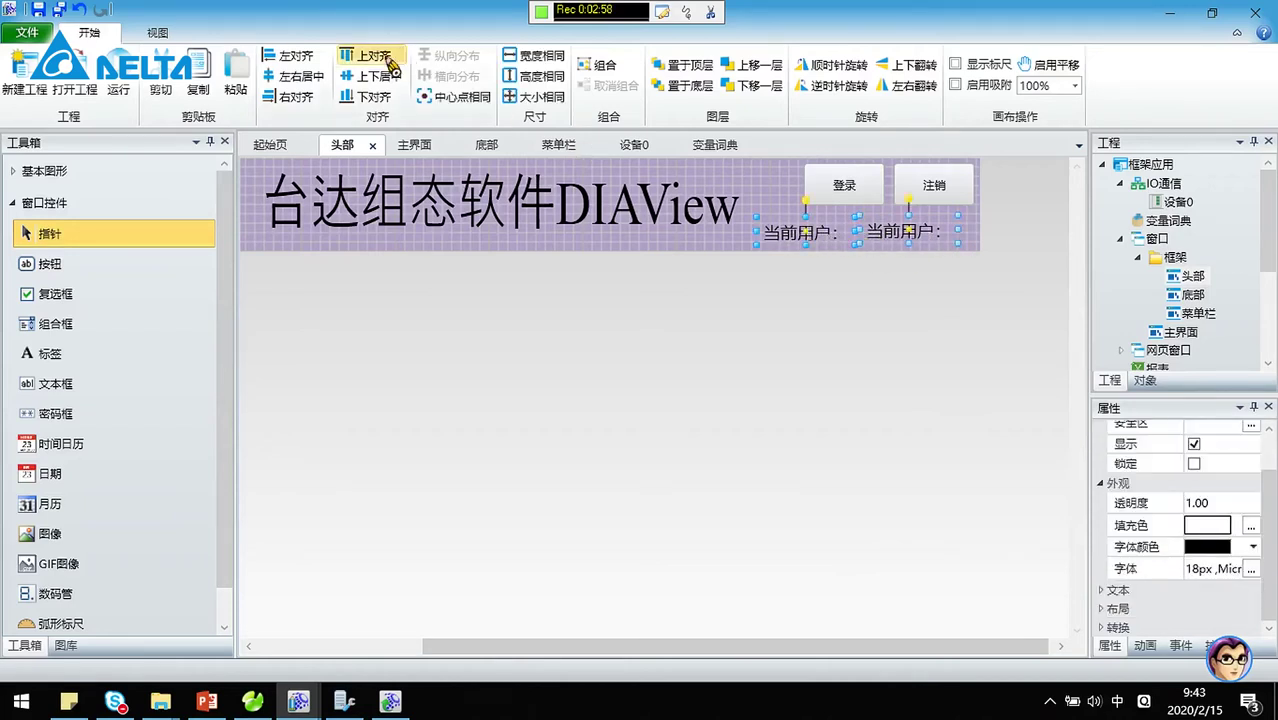
click(970, 234)
Step: Set the text content of the copied label beside 当前用户： to 未登录
click(941, 237)
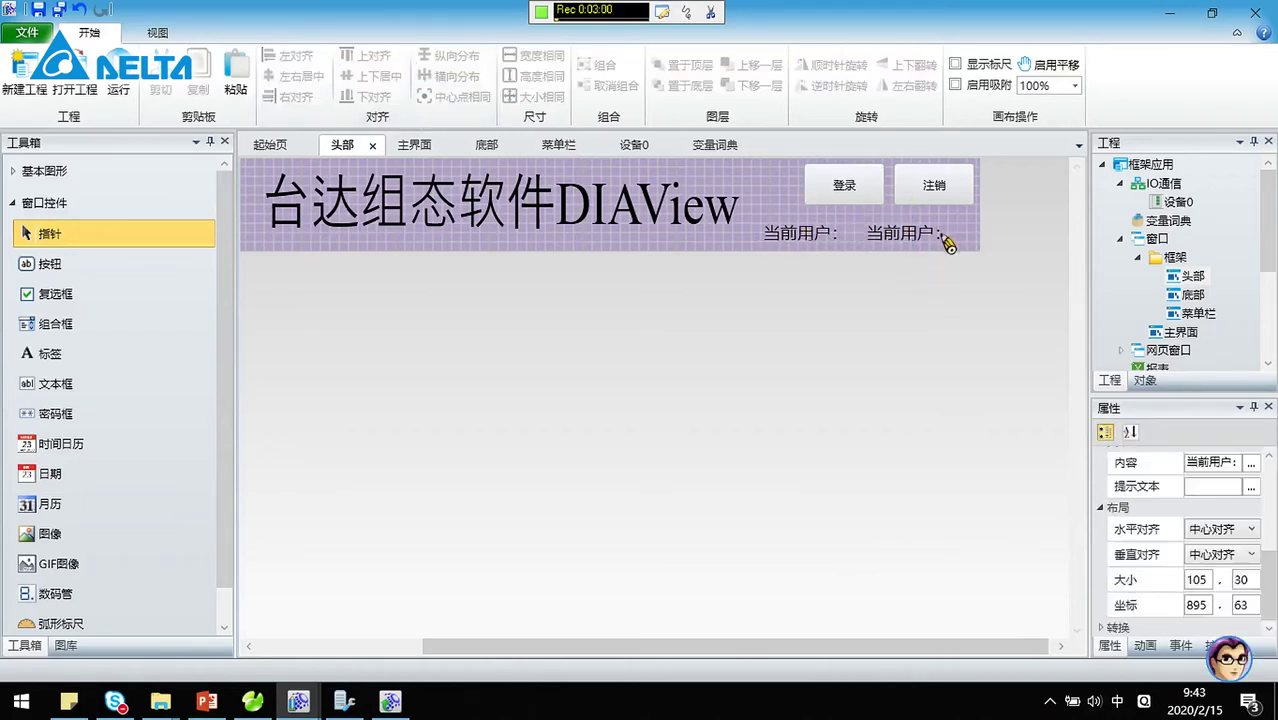
click(1234, 463)
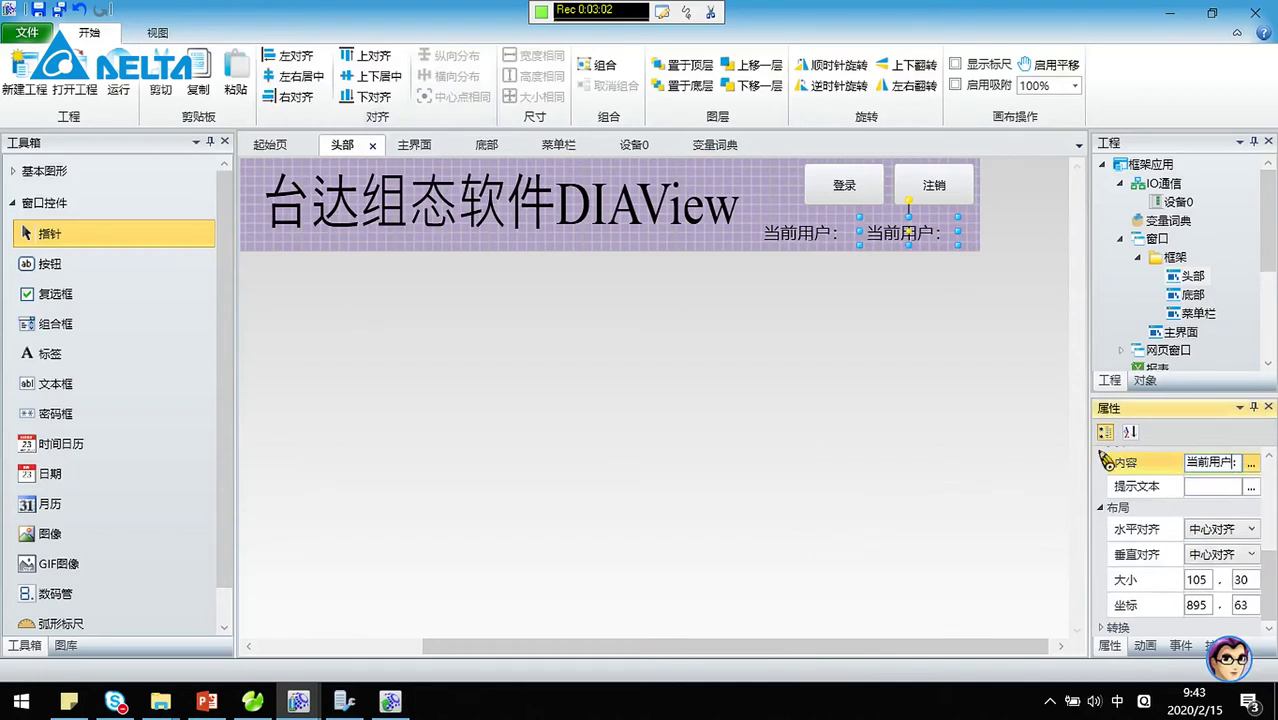
key(BackSpace)
text(未登录)
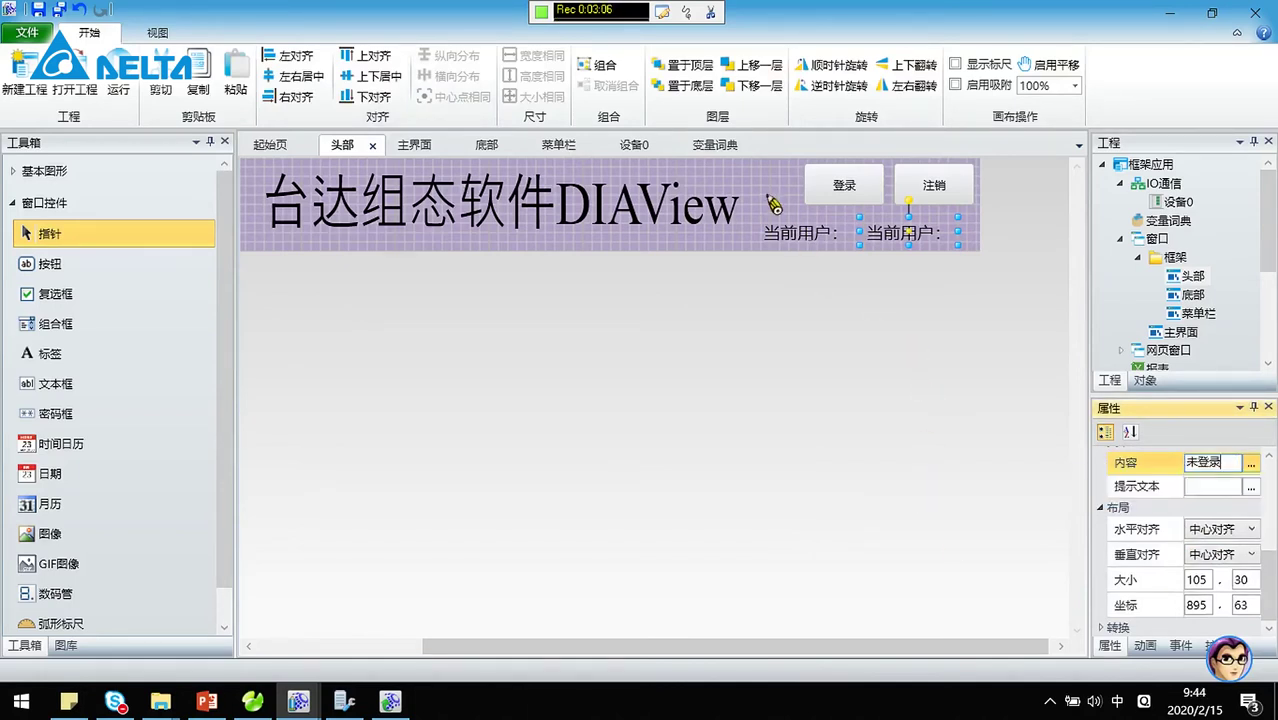
click(784, 248)
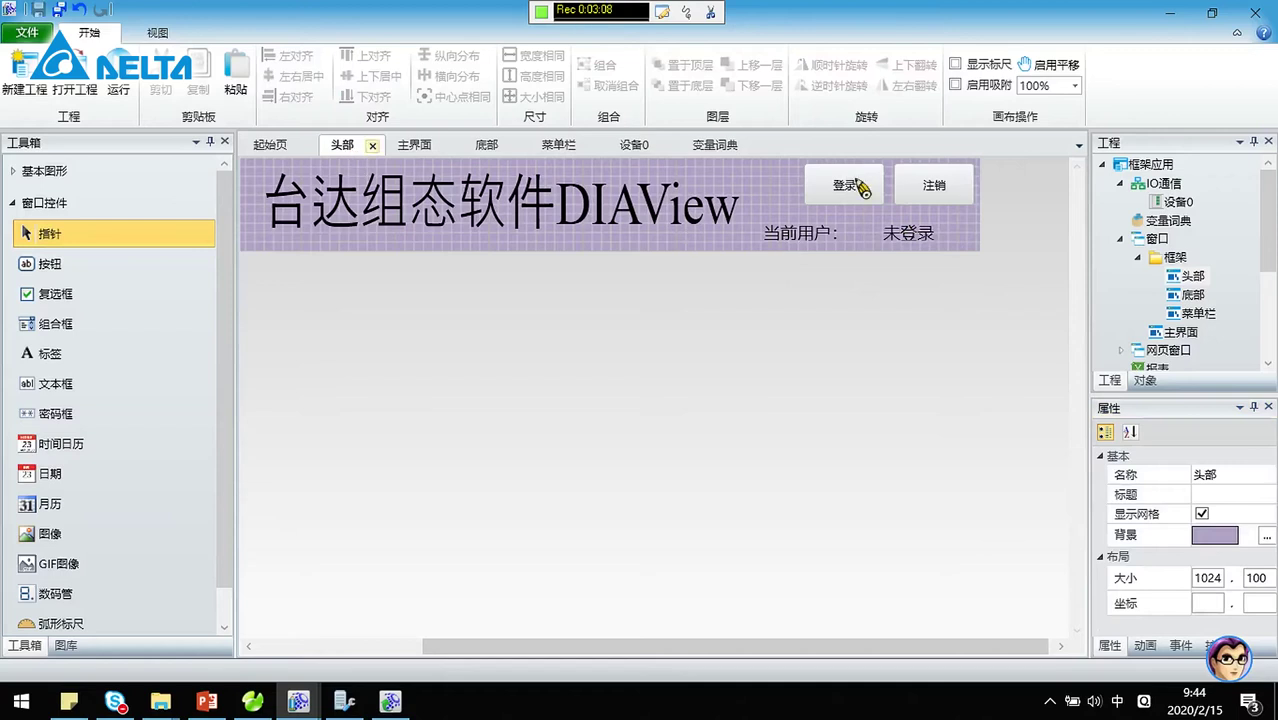
Step: Lock the 当前用户： and 未登录 labels together
click(890, 236)
ctrl+click(818, 240)
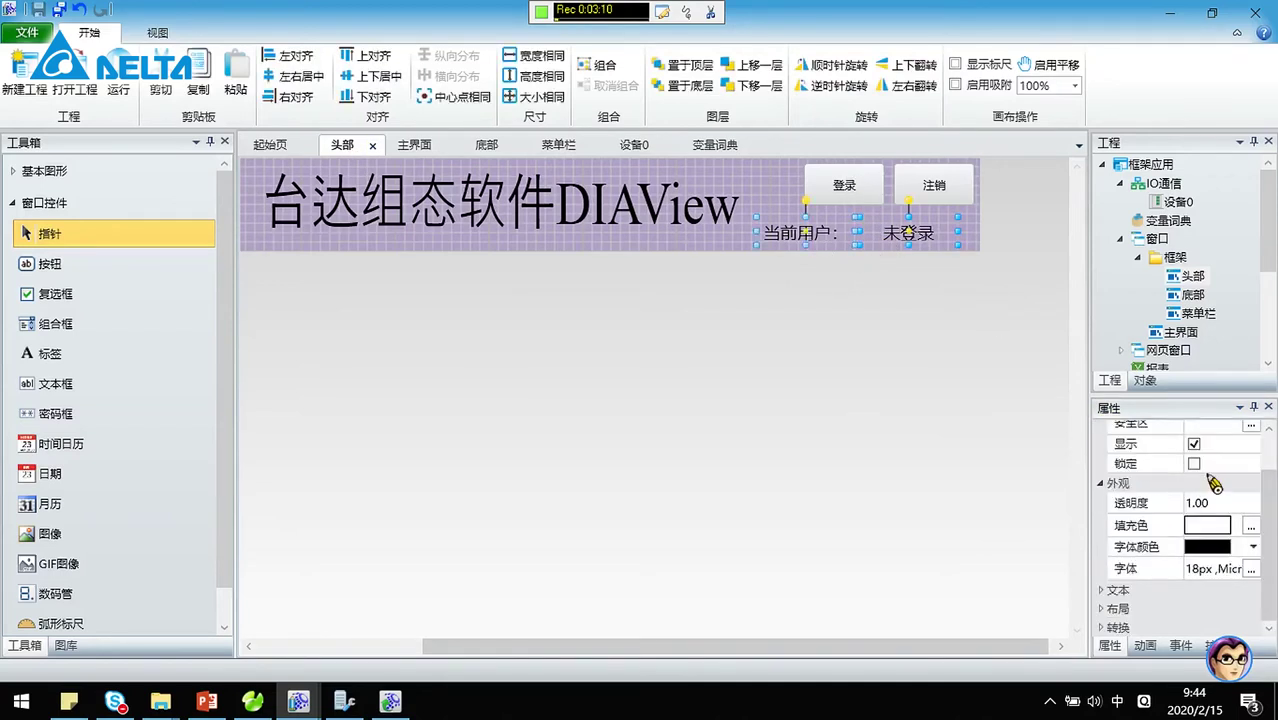
click(1194, 464)
Step: Lock the 登录 and 注销 buttons in the header window
click(841, 186)
ctrl+click(950, 192)
ctrl+click(945, 192)
click(941, 180)
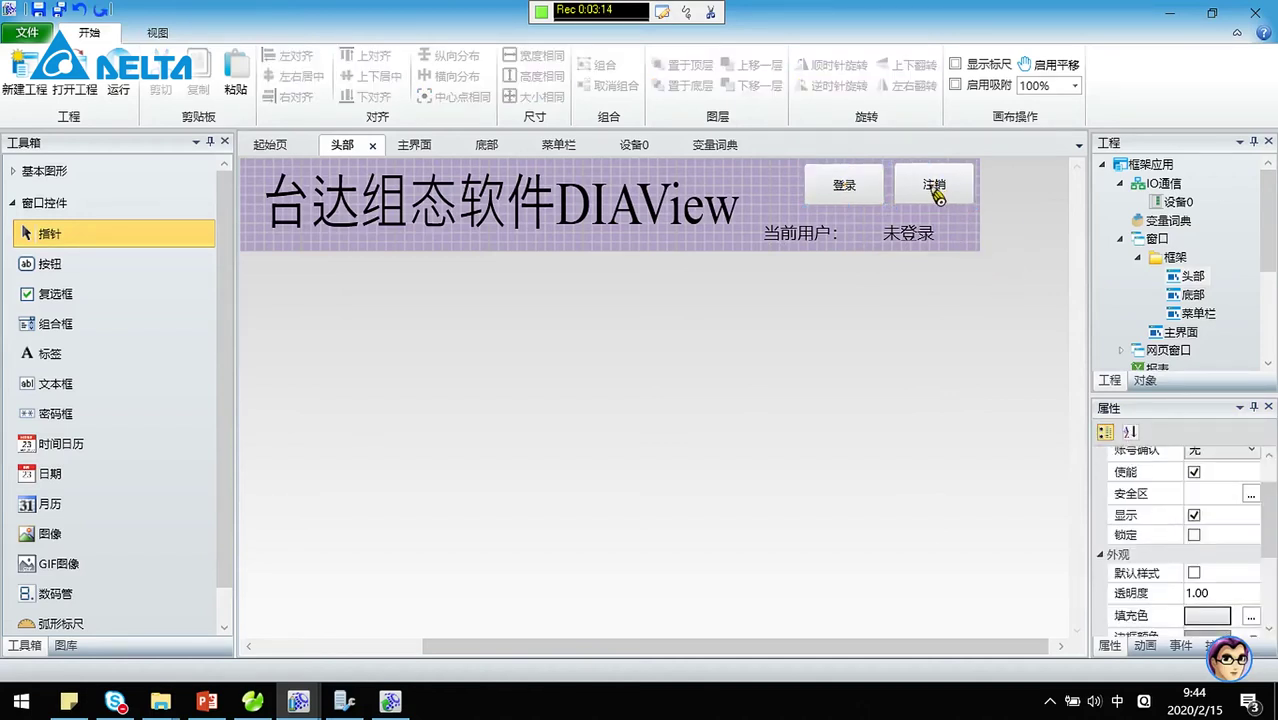
ctrl+click(850, 180)
click(1194, 489)
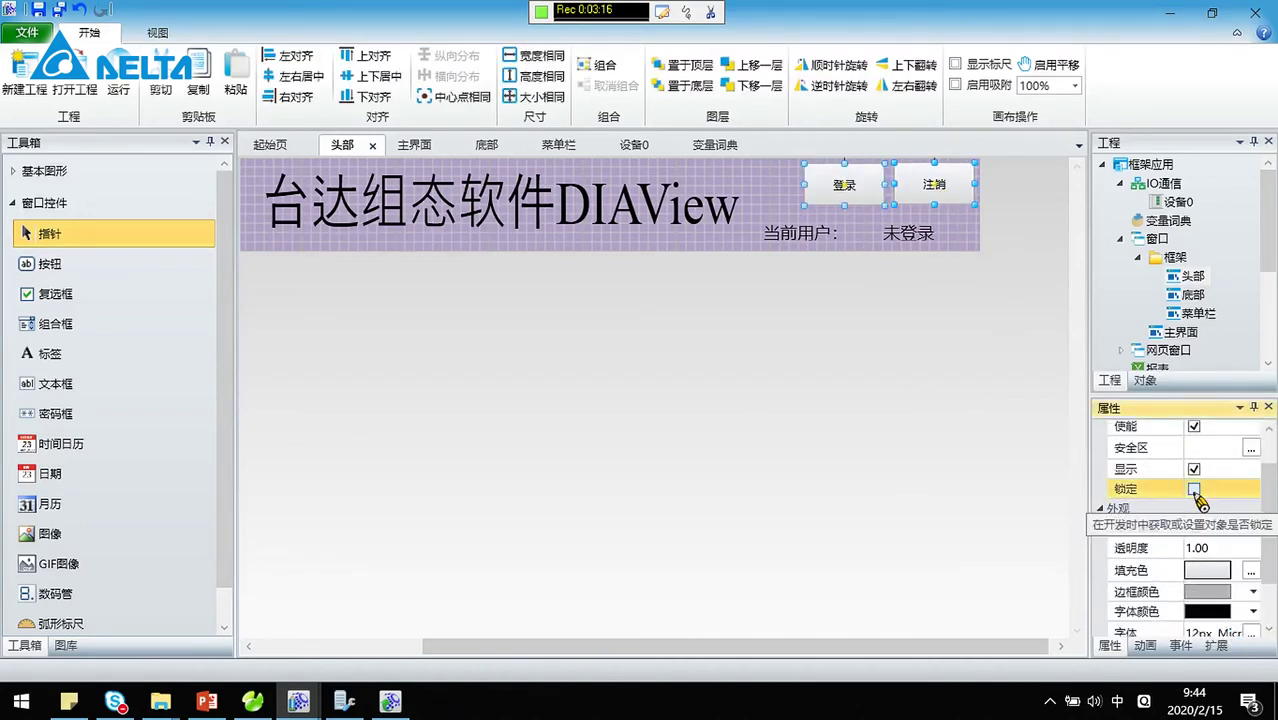
click(728, 238)
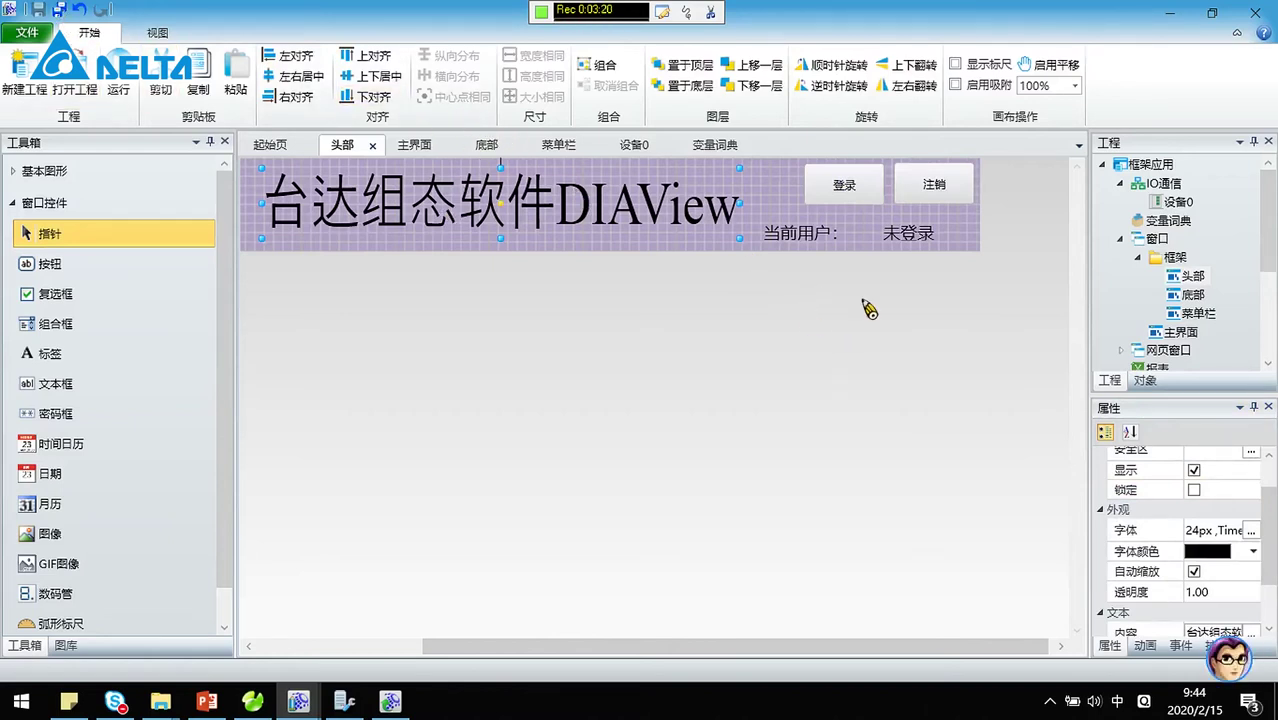
Step: Review the 底部, 头部, 主界面 and 菜单栏 windows, including the buttons in the menu bar
double_click(1190, 294)
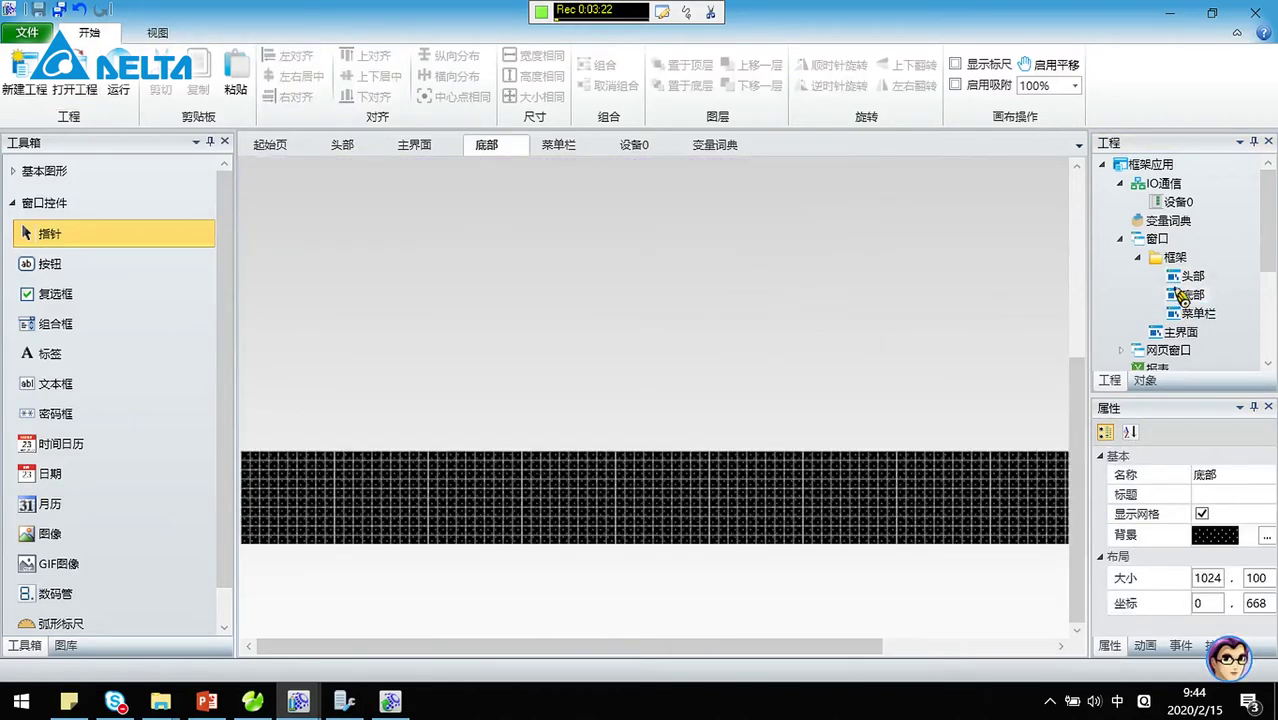
double_click(1190, 276)
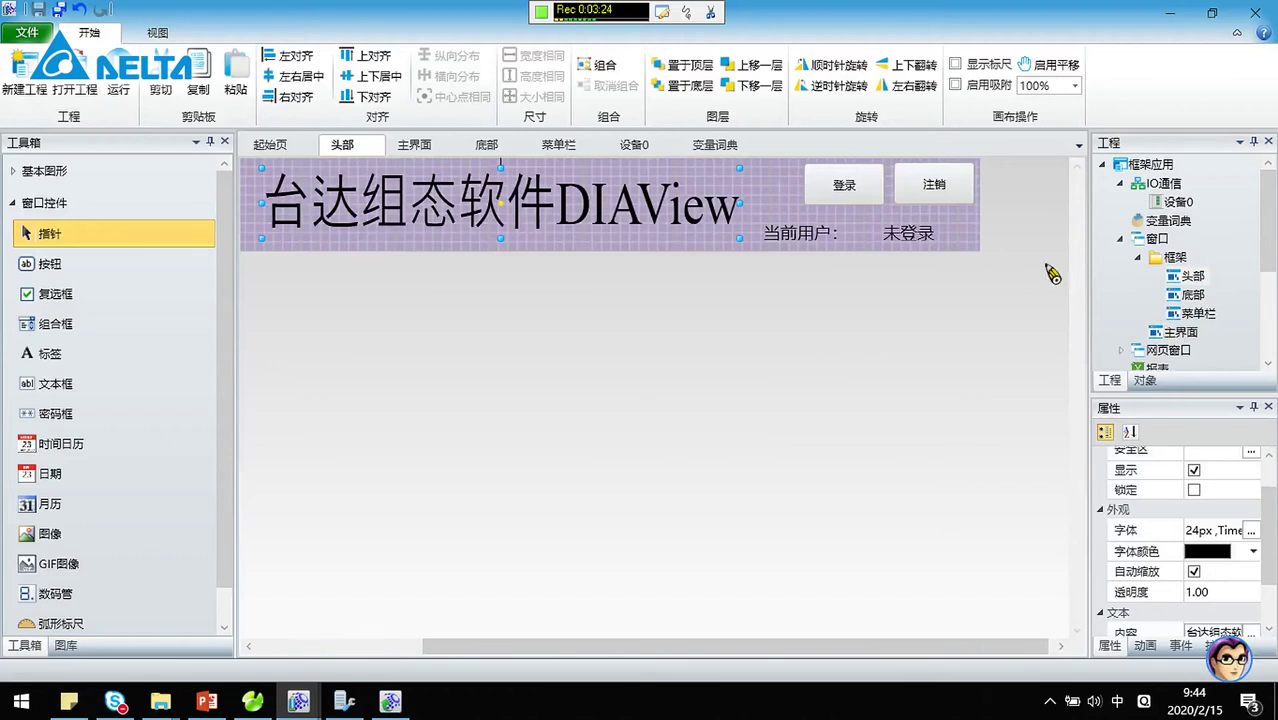
click(1161, 338)
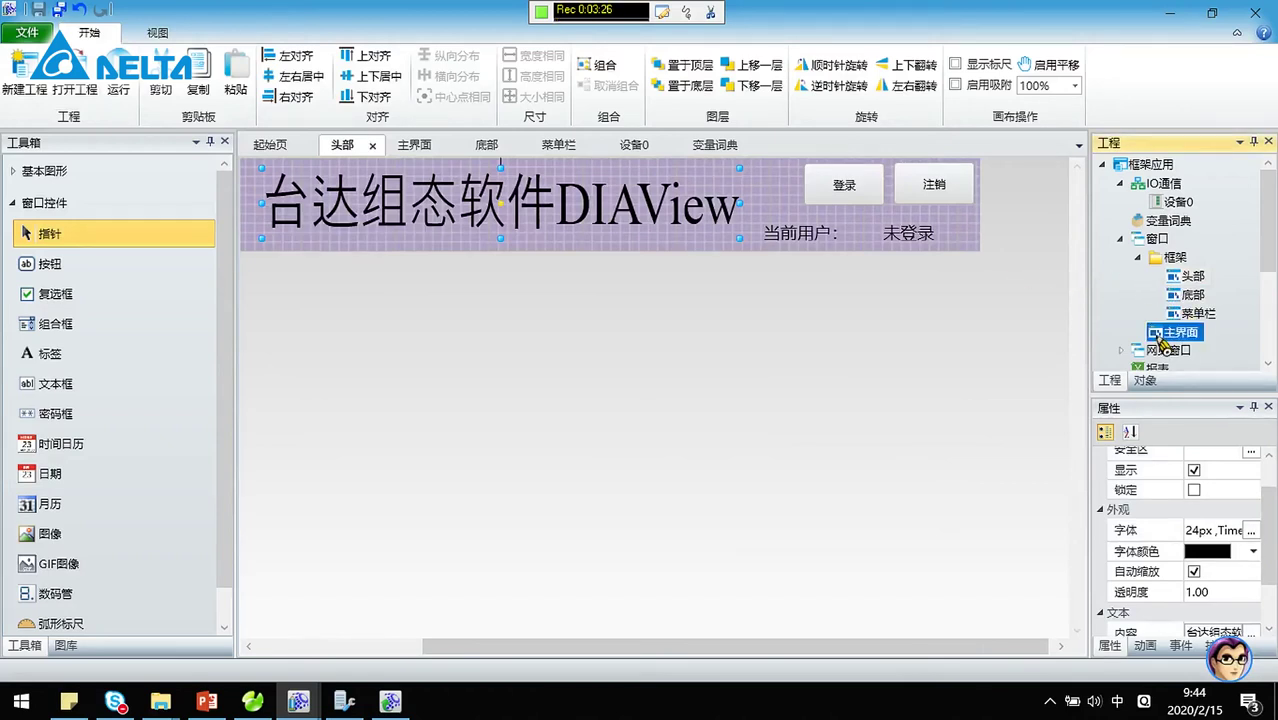
double_click(1161, 338)
double_click(1196, 313)
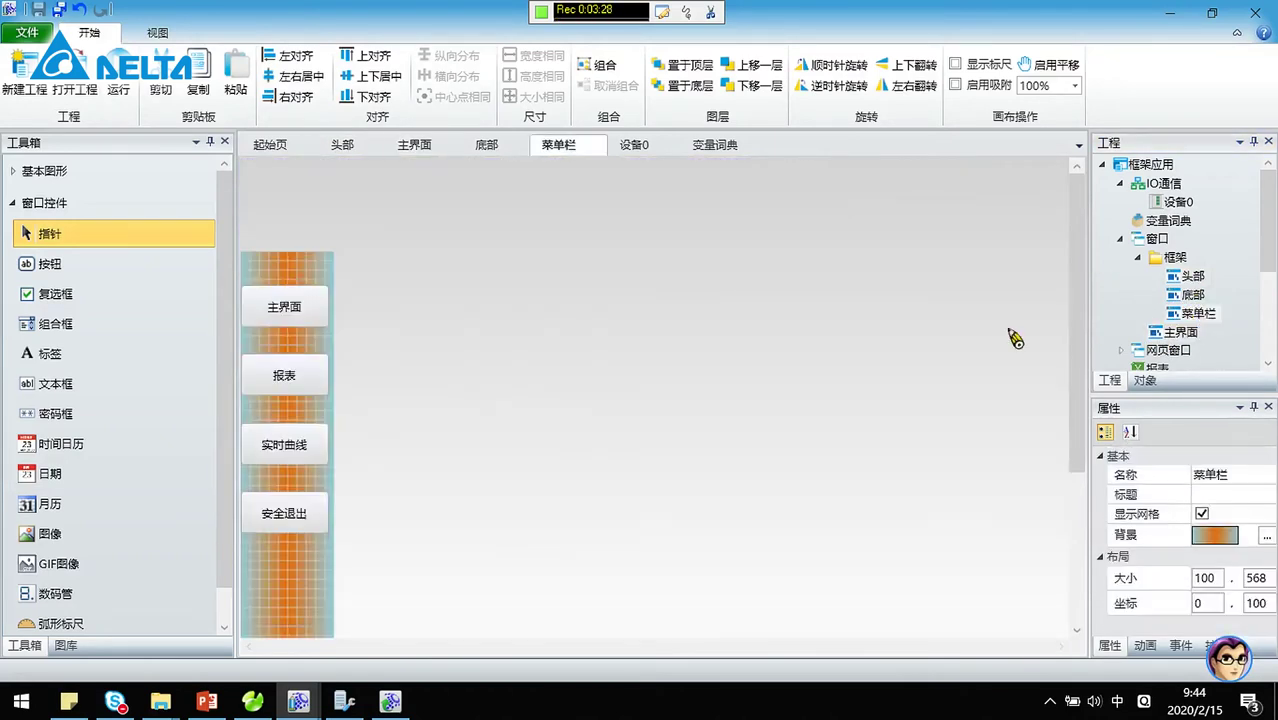
click(290, 332)
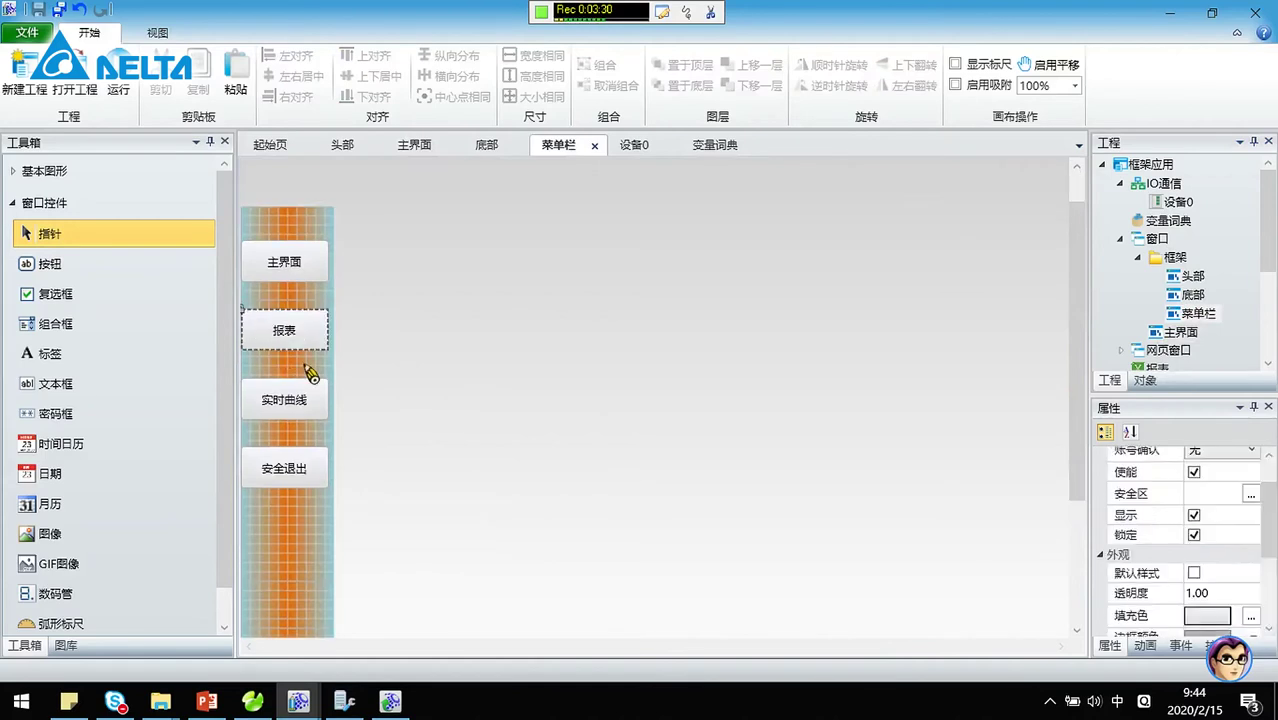
click(292, 275)
click(288, 410)
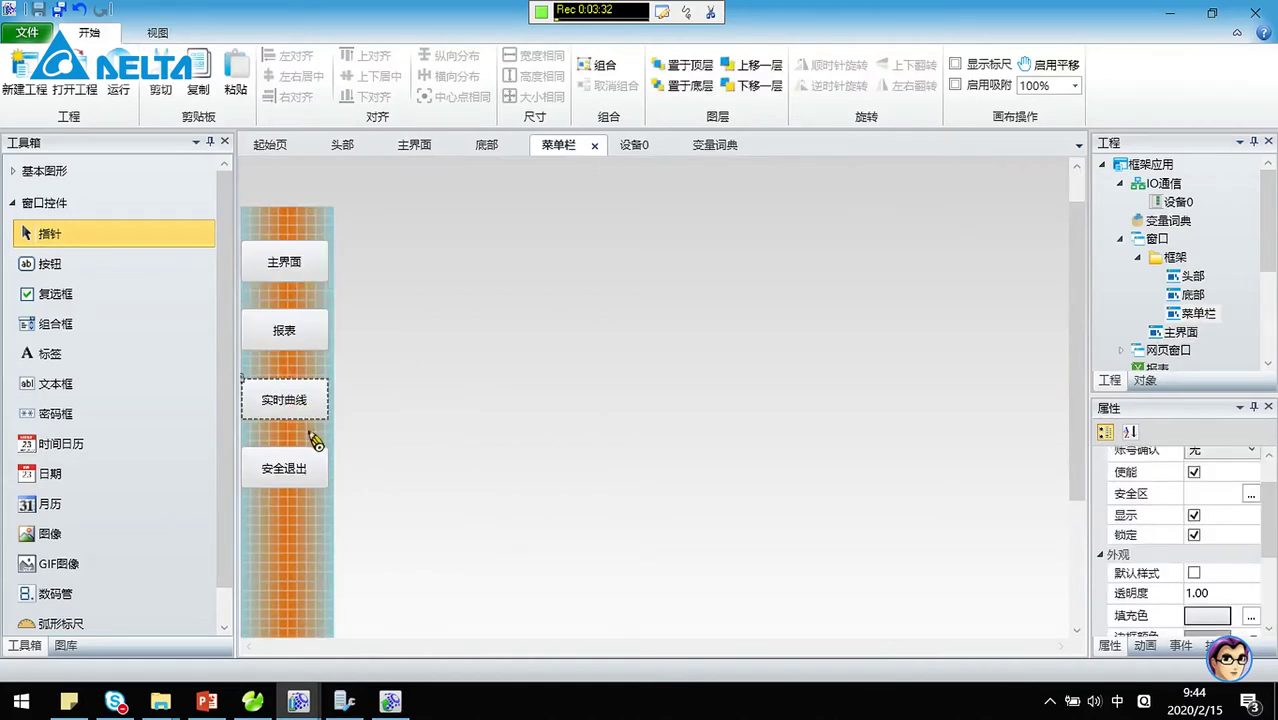
scroll(314, 434, up, 1)
Step: Collapse the 框架 group and paste a copy of the 主界面 window under 窗口
double_click(1152, 260)
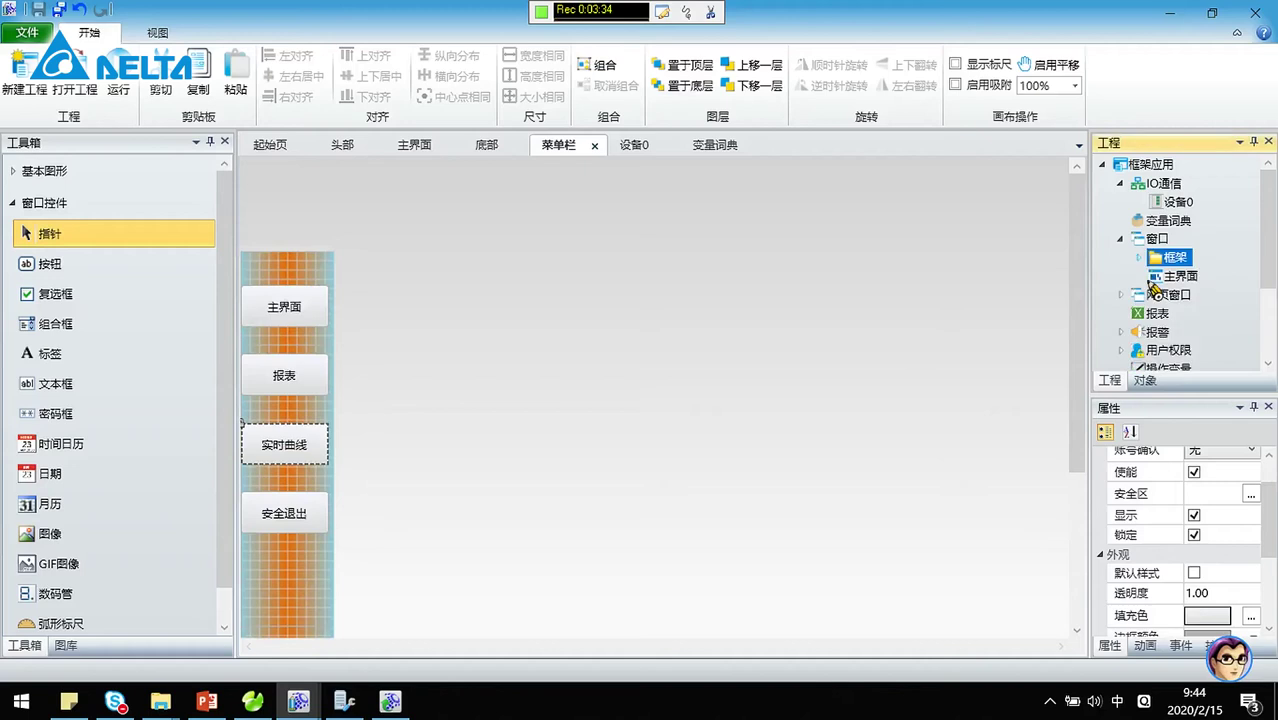
click(1175, 278)
right_click(1175, 278)
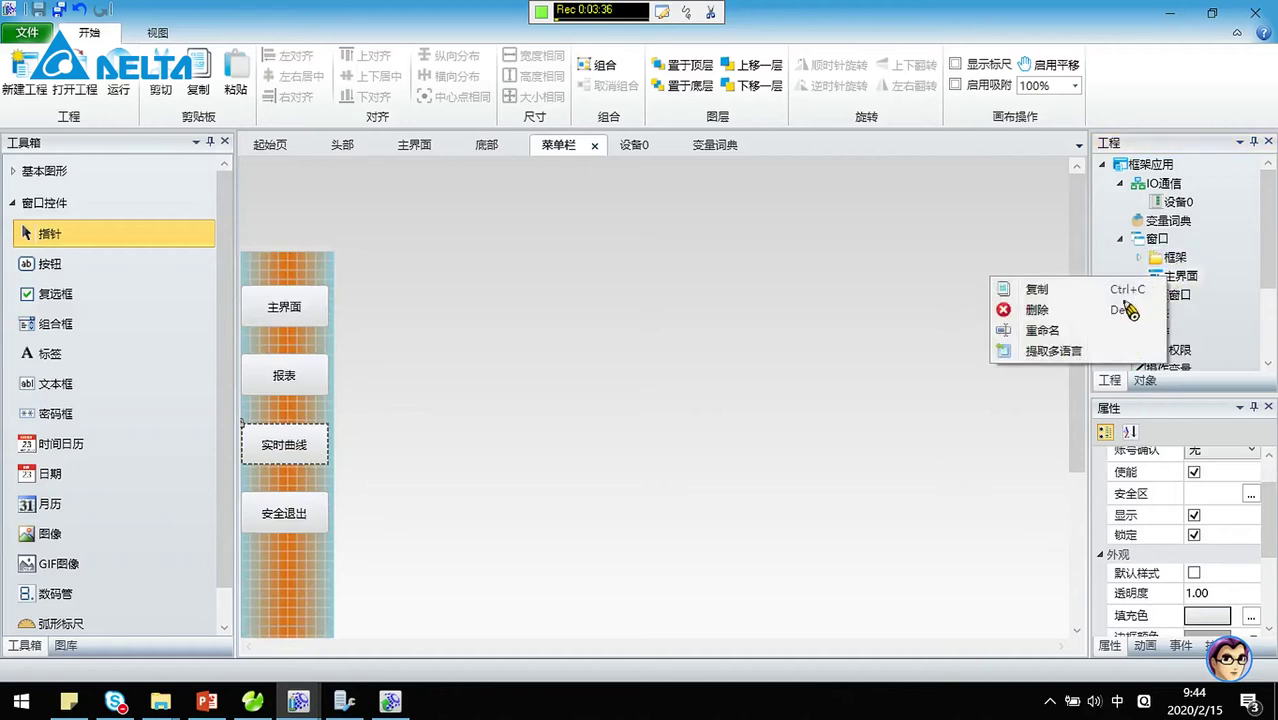
click(1088, 285)
right_click(1166, 247)
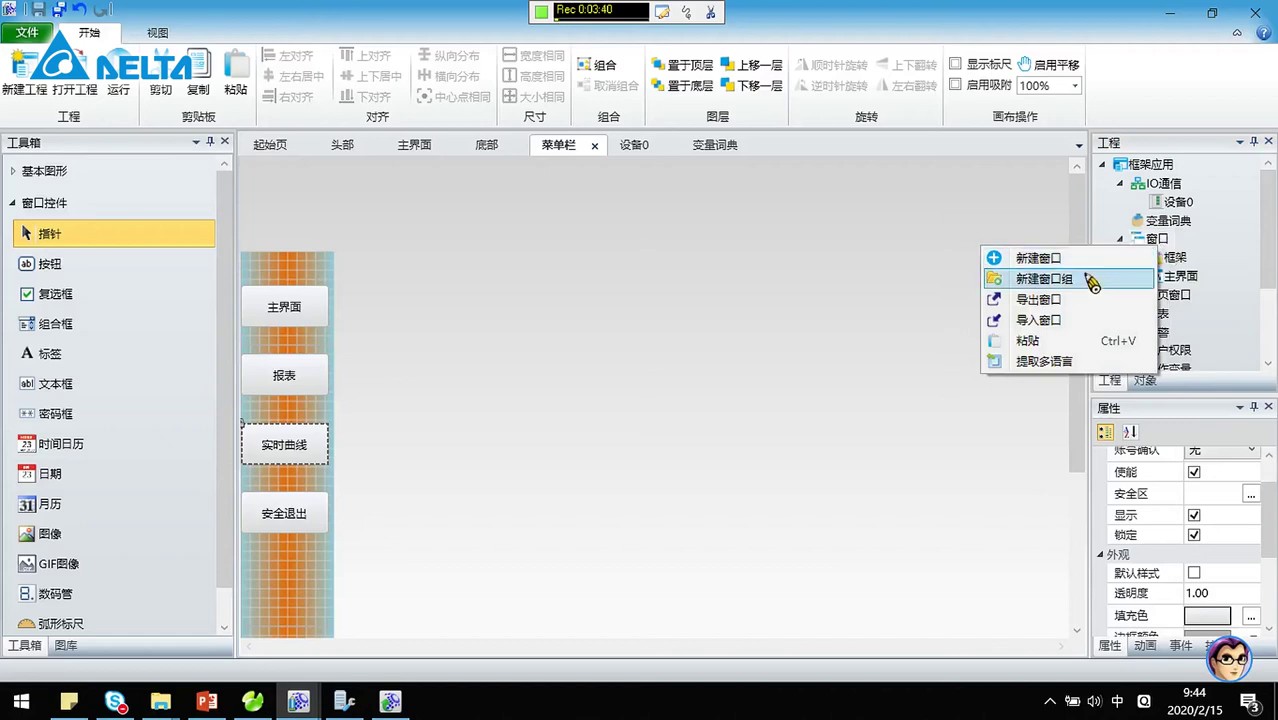
click(1145, 343)
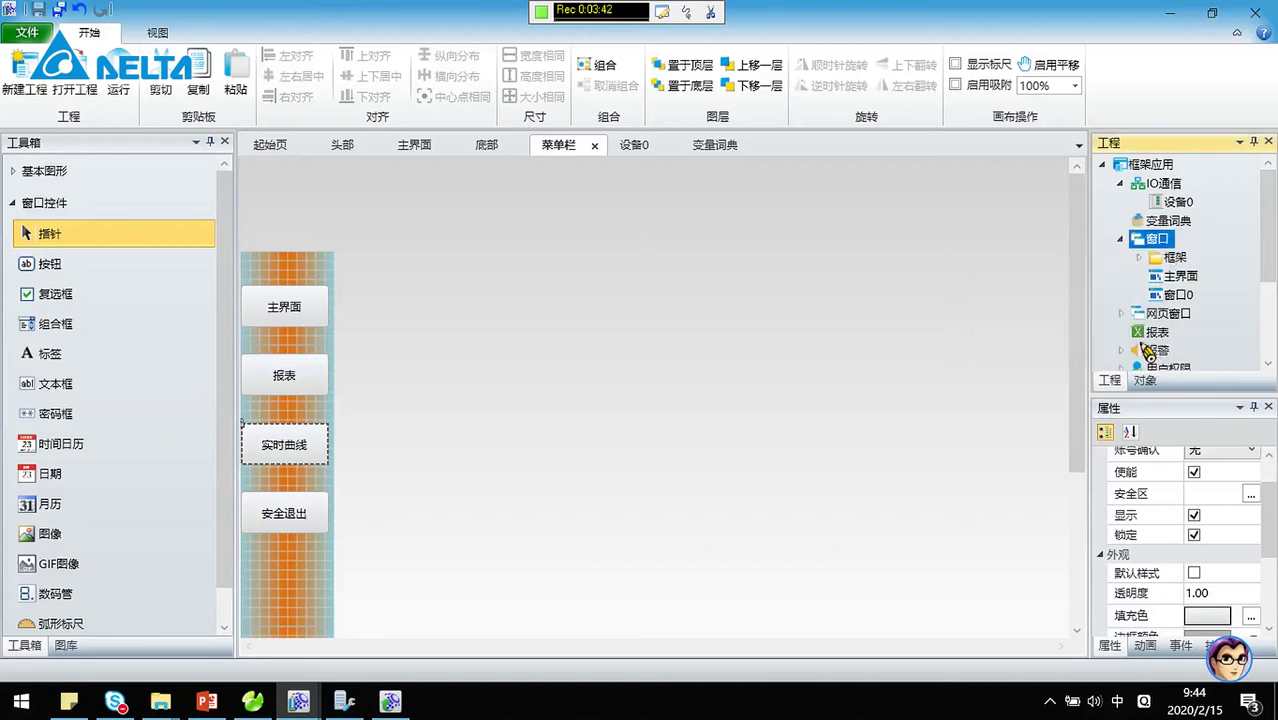
Step: Rename the copied window as 报表
right_click(1178, 299)
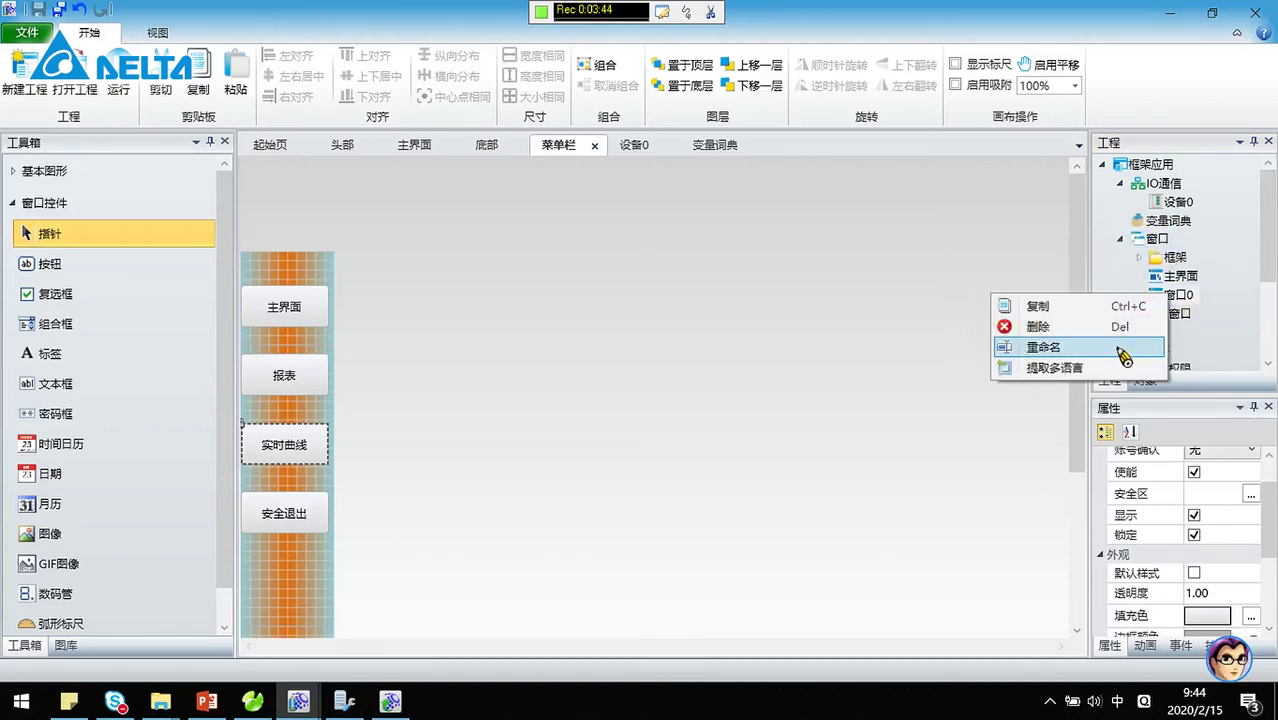
click(1160, 347)
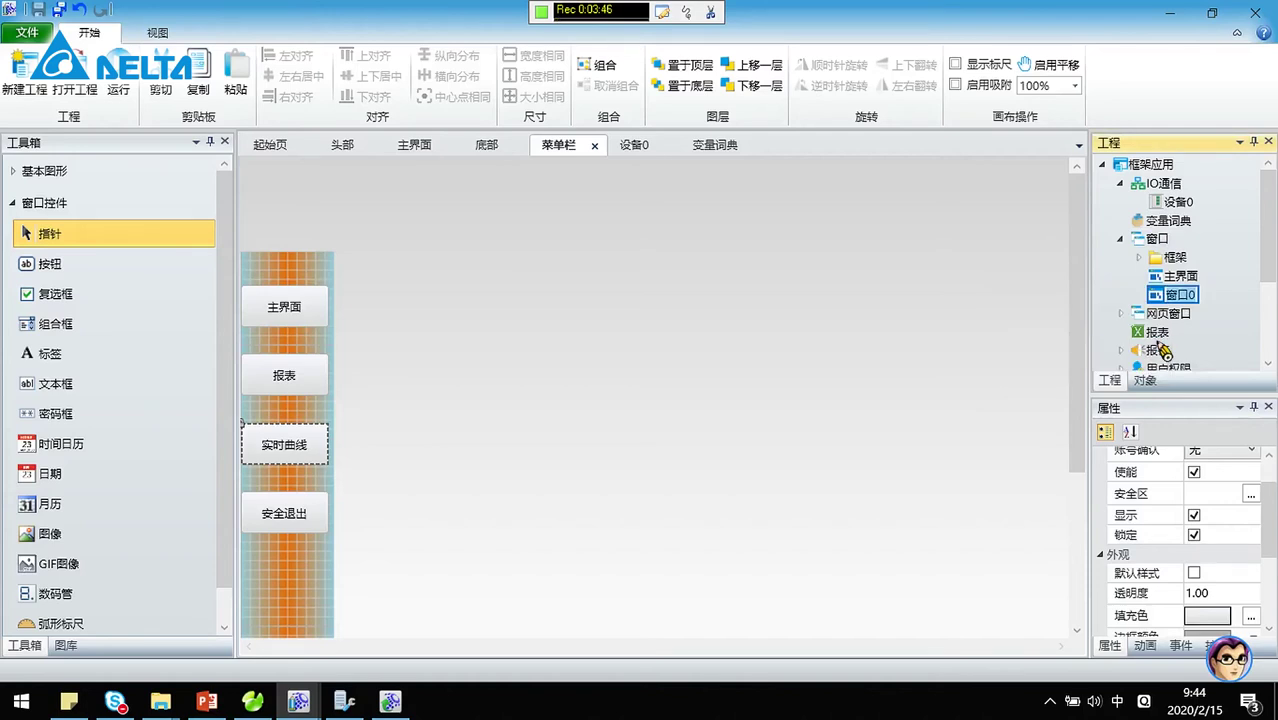
text(报表)
Step: Open the newly copied 报表 window and delete all the controls carried over from the 主界面 window
double_click(1172, 294)
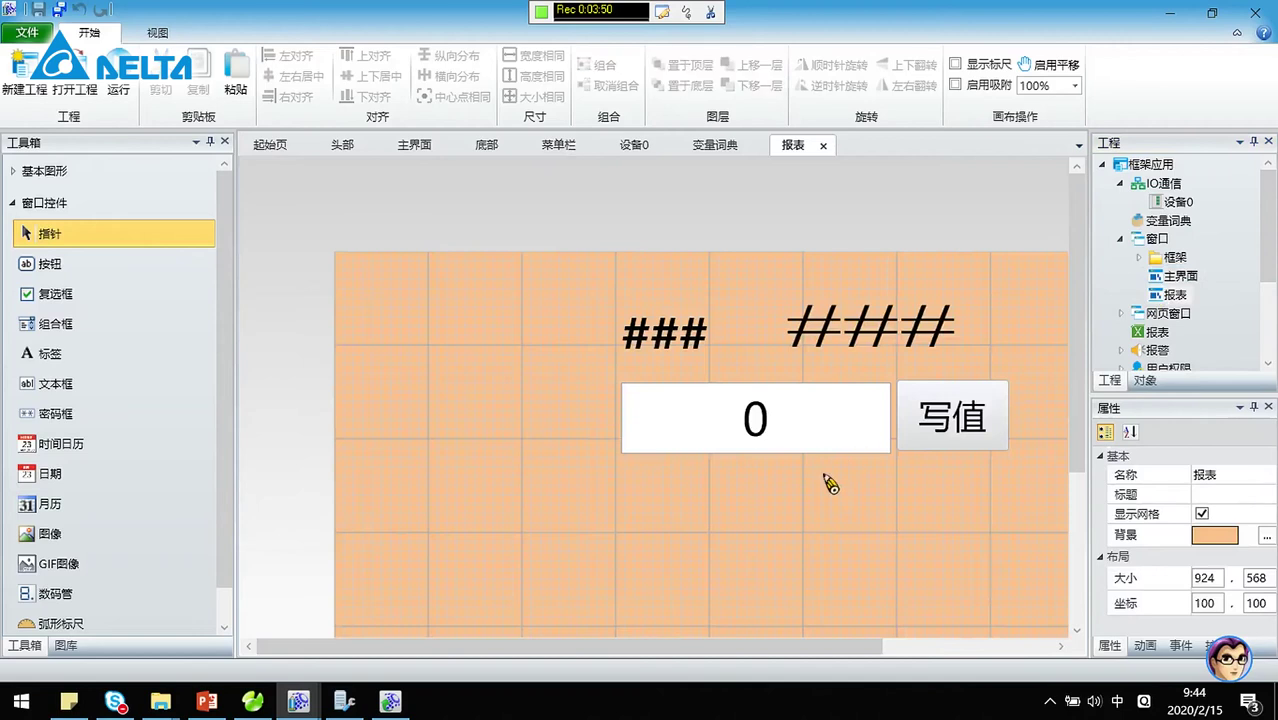
key(ctrl+a)
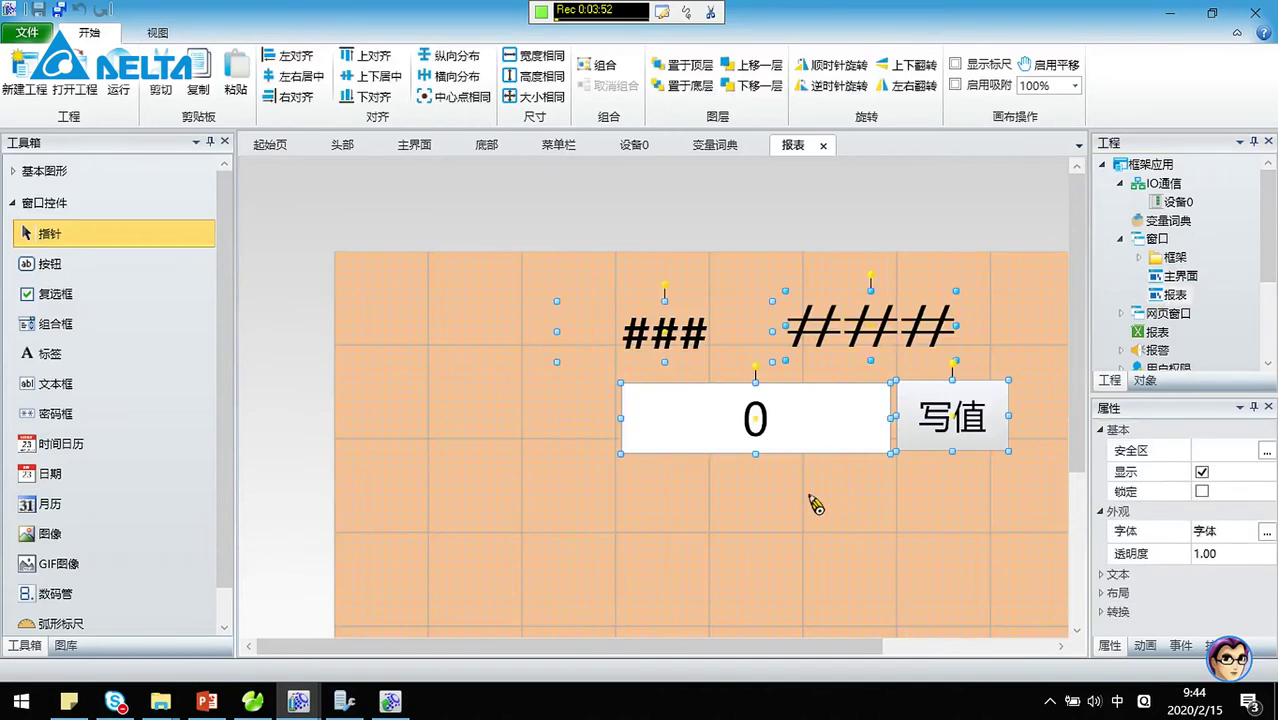
key(Delete)
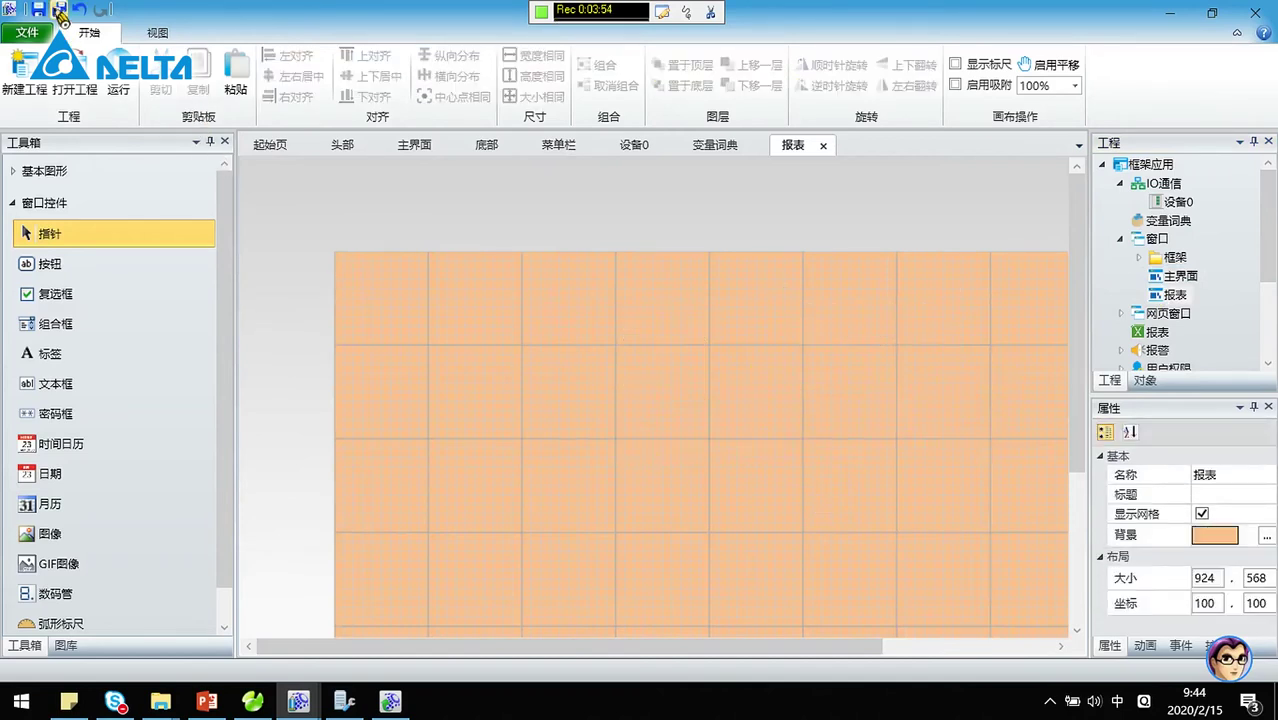
Step: Copy the emptied 报表 window and paste the copy under 窗口
right_click(1172, 296)
click(1153, 309)
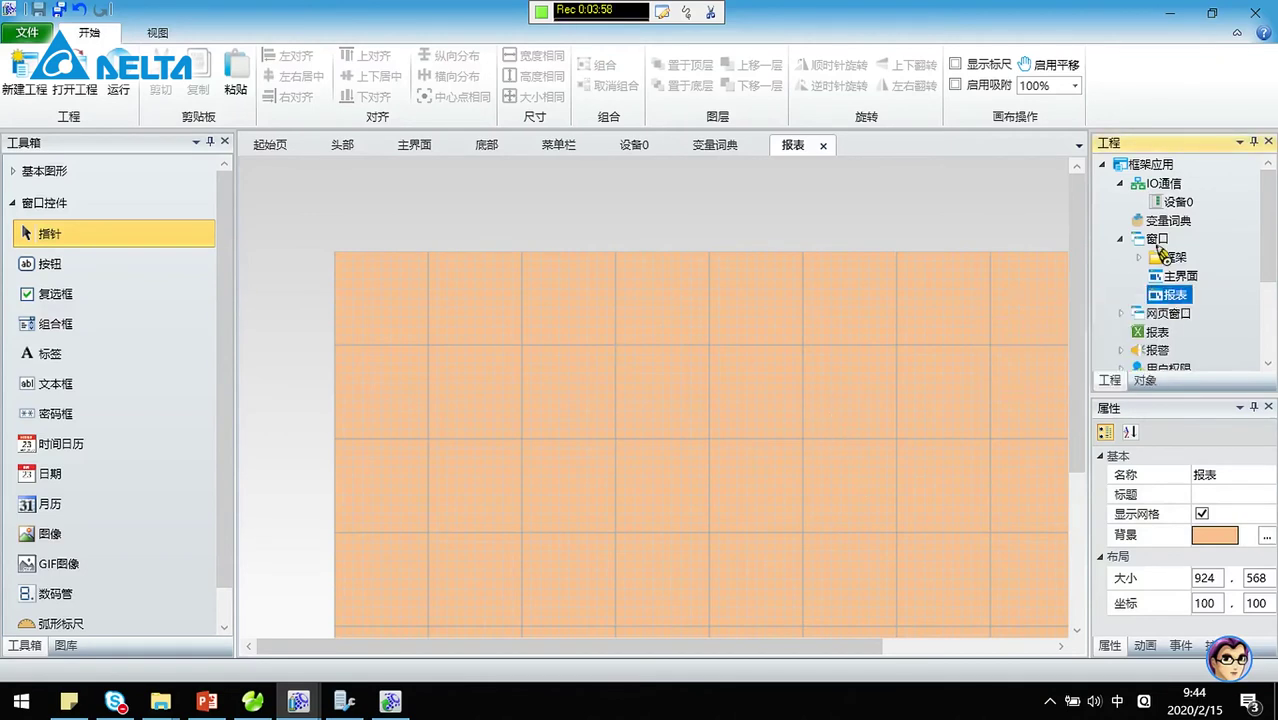
right_click(1157, 238)
click(1057, 330)
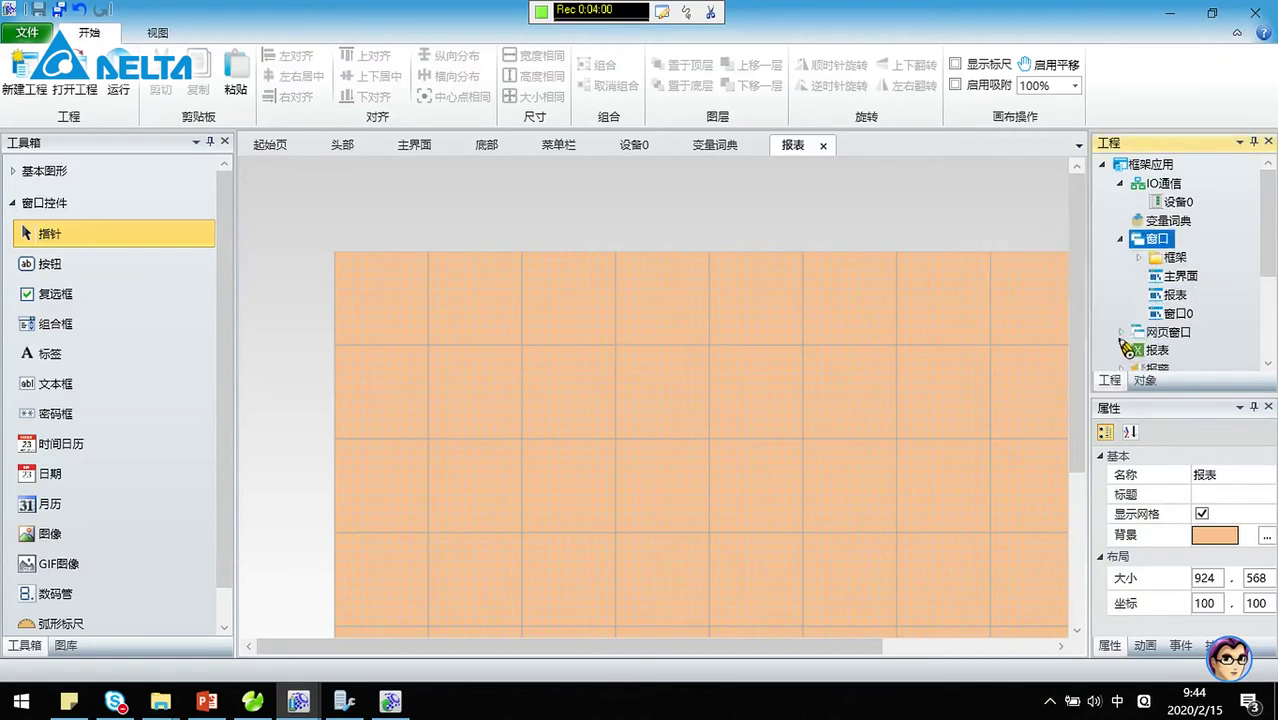
Step: Rename the pasted window 窗口0 as 实时曲线
right_click(1172, 315)
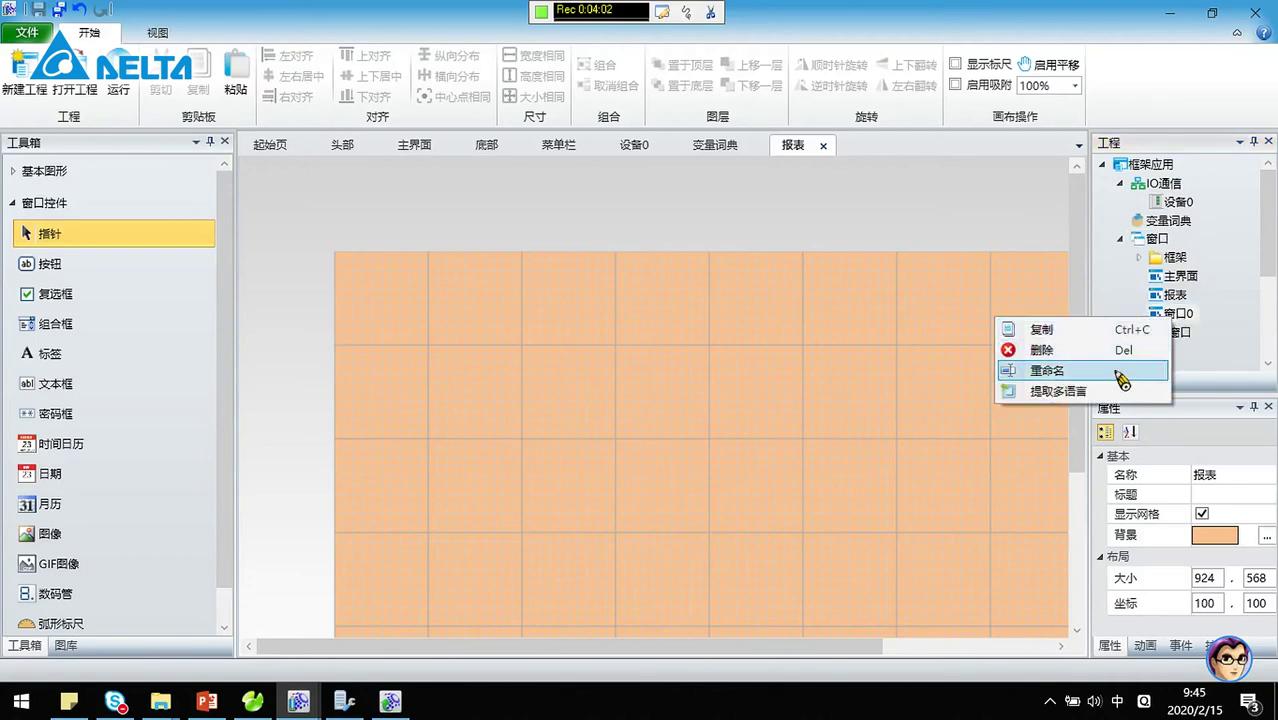
click(1135, 372)
text(shishiquxian)
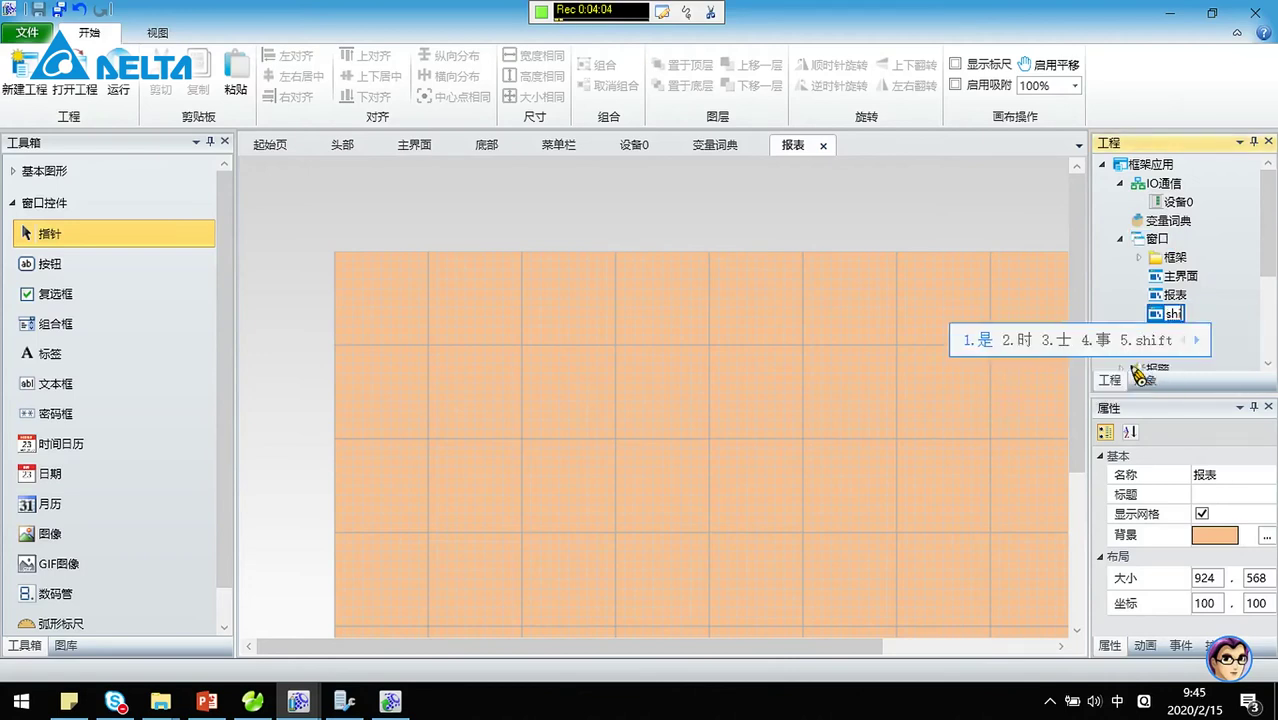
key(space)
key(Return)
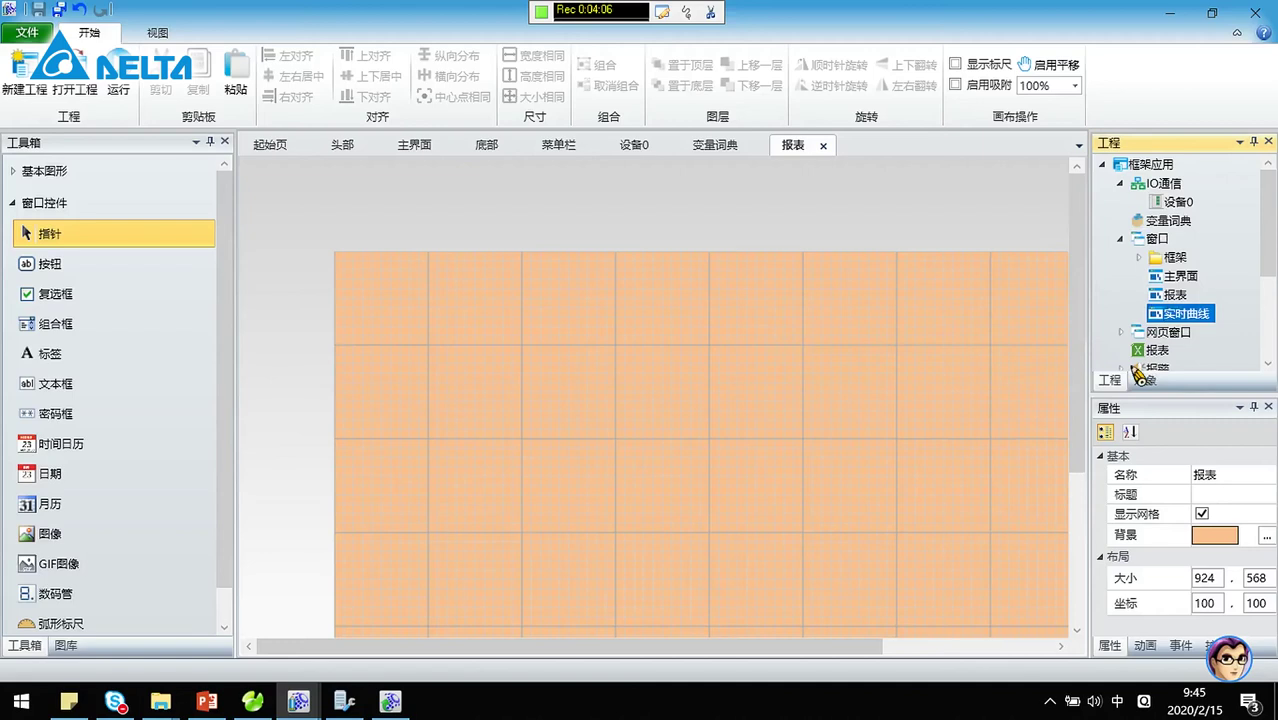
click(336, 300)
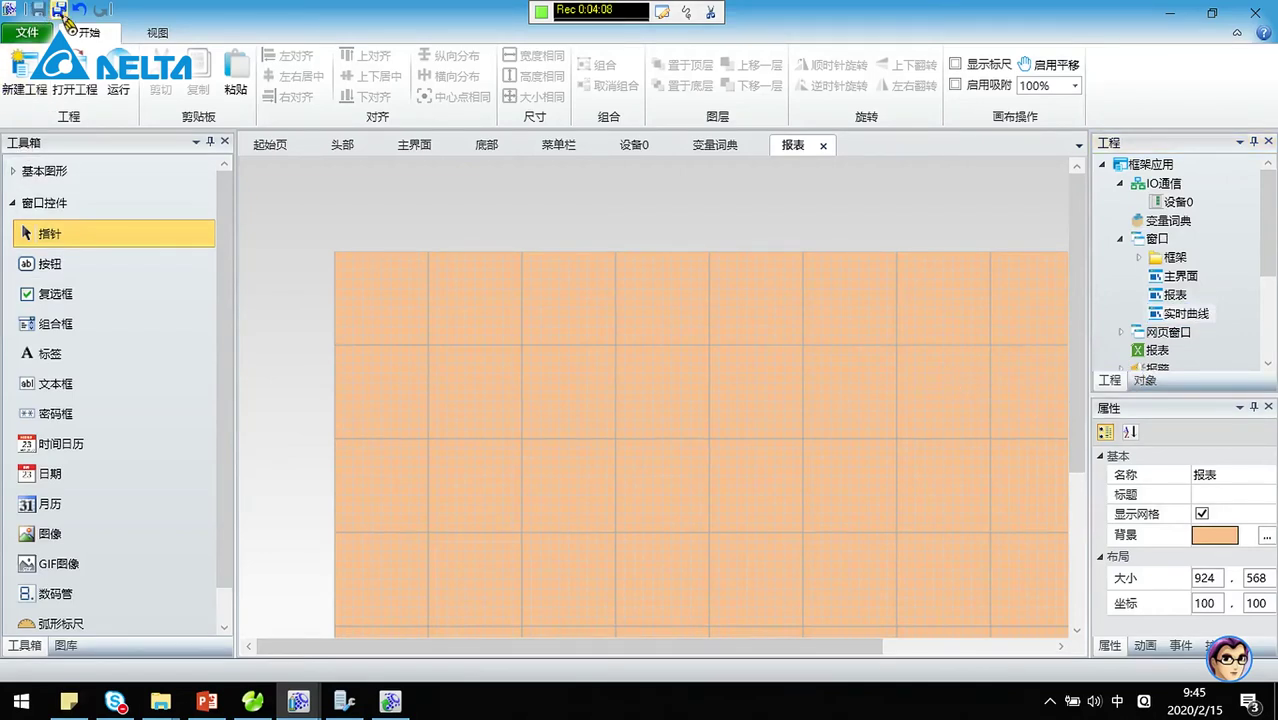
Step: Place a 报表 control in the 报表 window and shift it toward the window's left edge
click(1174, 295)
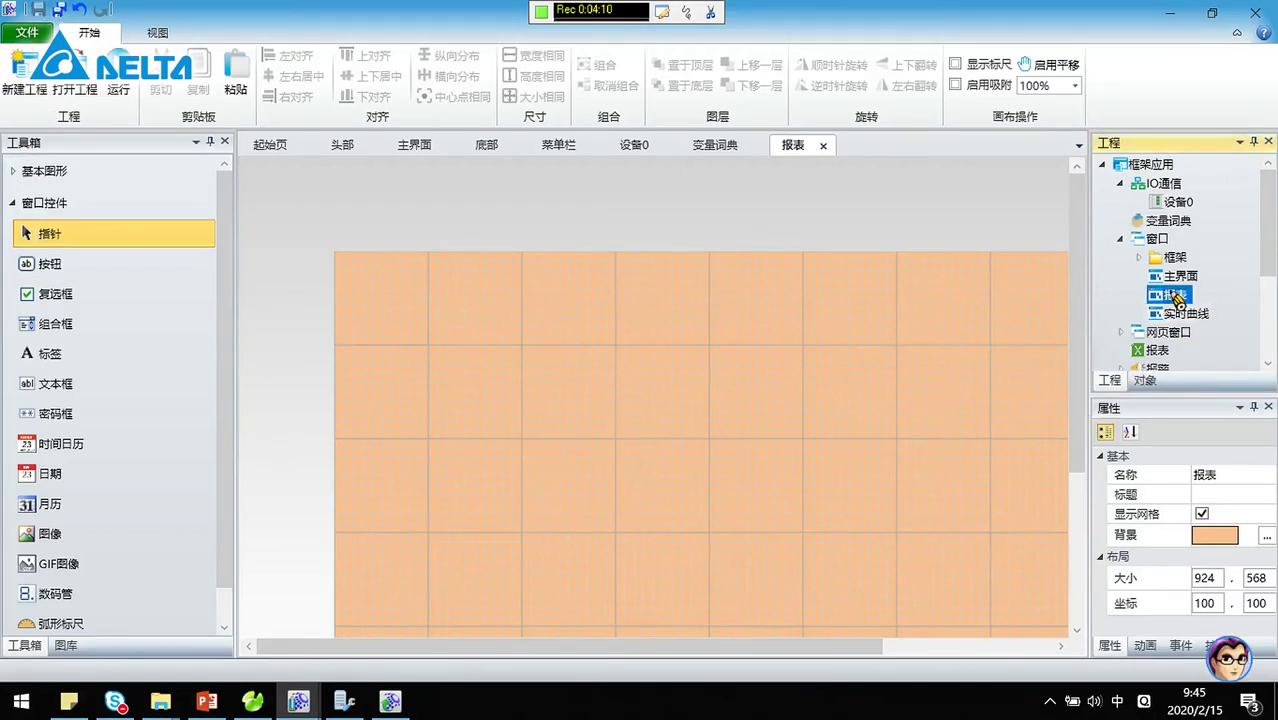
scroll(672, 414, down, 2)
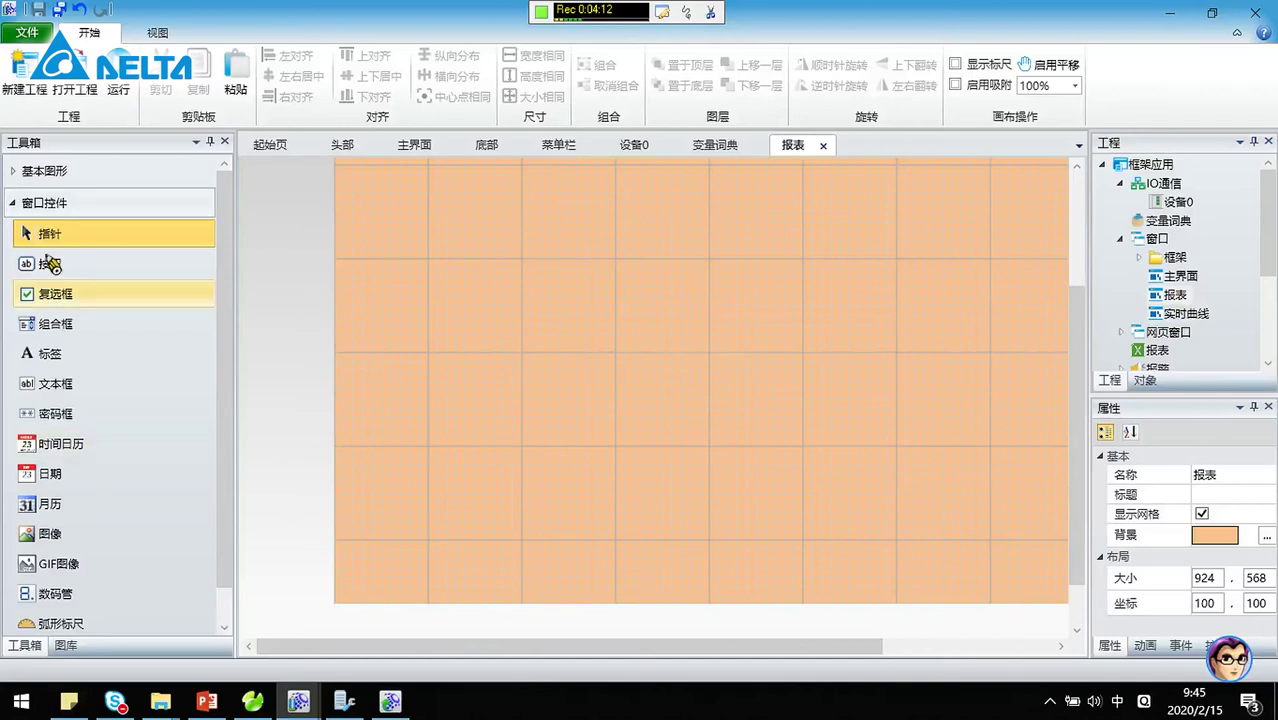
scroll(70, 325, down, 1)
scroll(60, 300, up, 1)
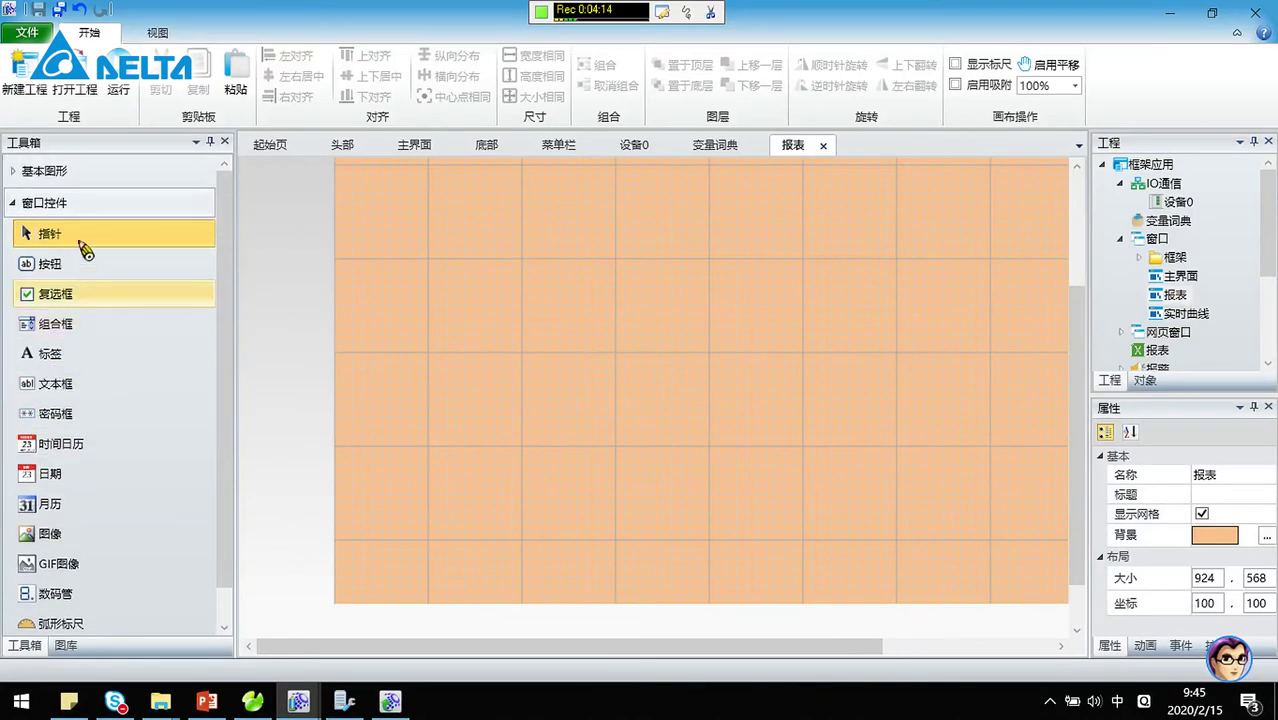
click(88, 200)
click(85, 234)
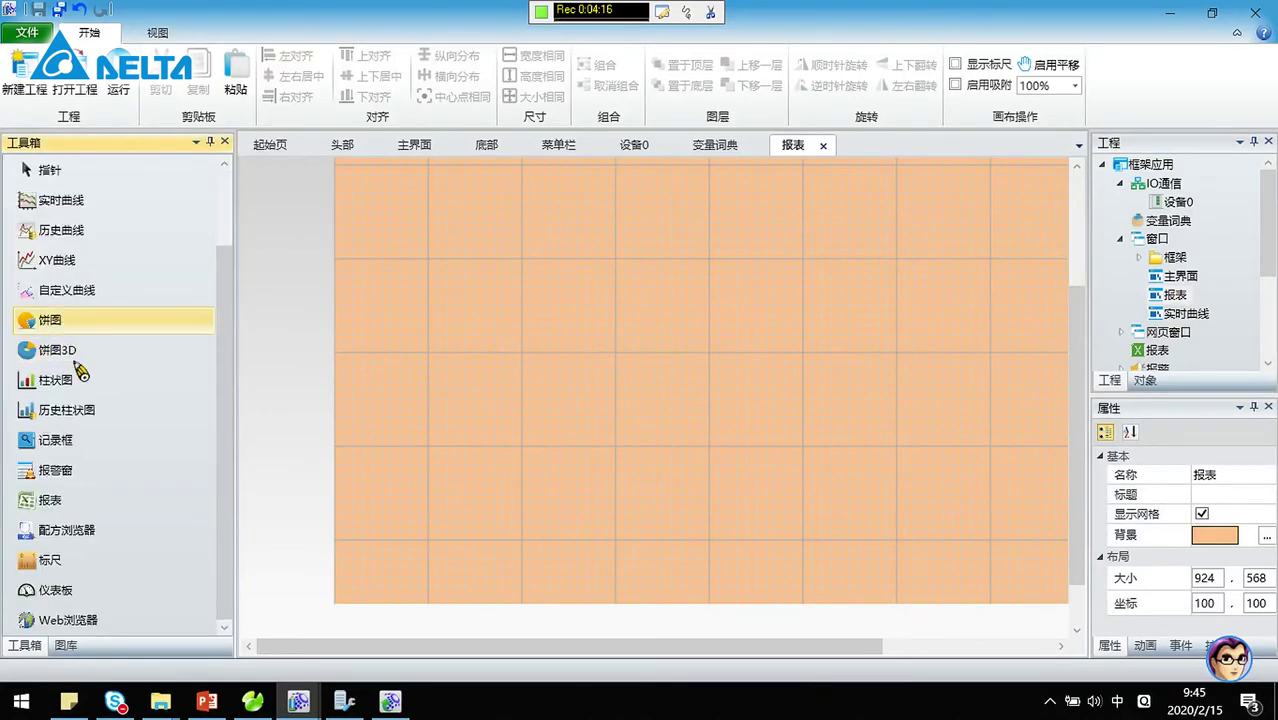
click(82, 506)
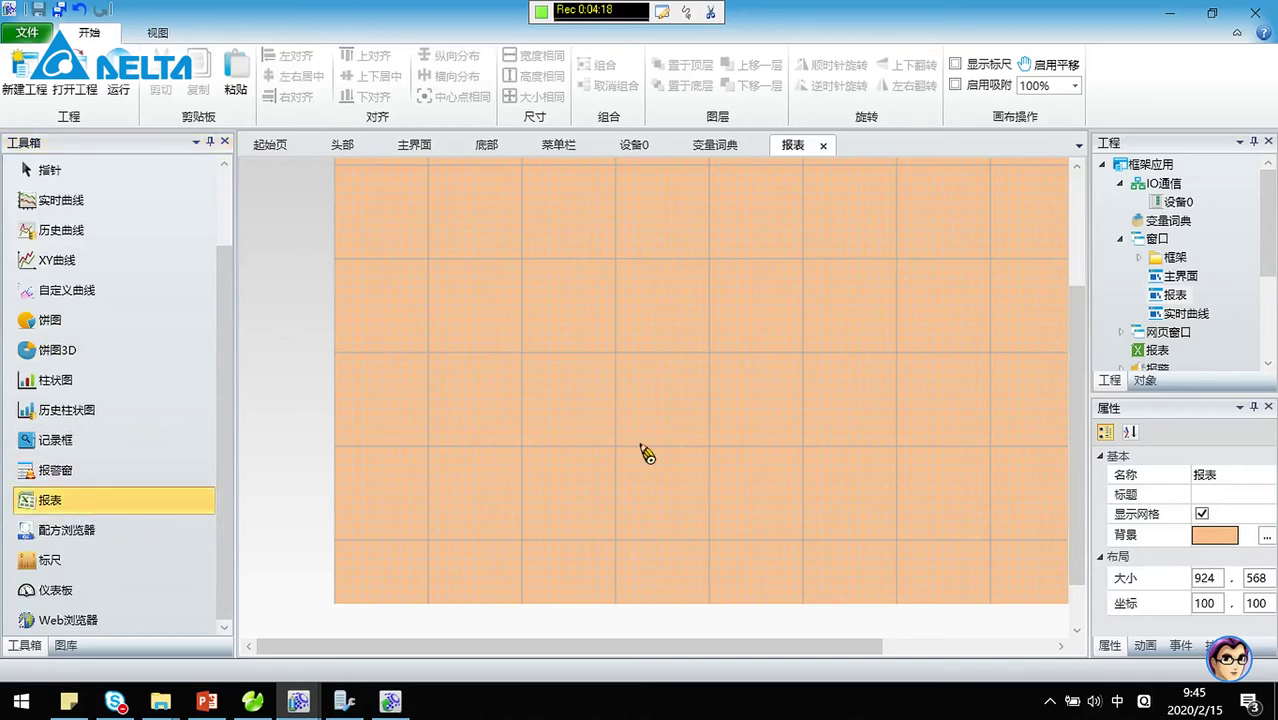
click(611, 410)
drag(622, 380, 571, 378)
Step: Enlarge the report table so that it reaches close to the right and bottom edges of the 报表 window
scroll(690, 452, down, 1)
drag(716, 484, 1050, 527)
scroll(870, 650, right, 2)
drag(862, 532, 980, 534)
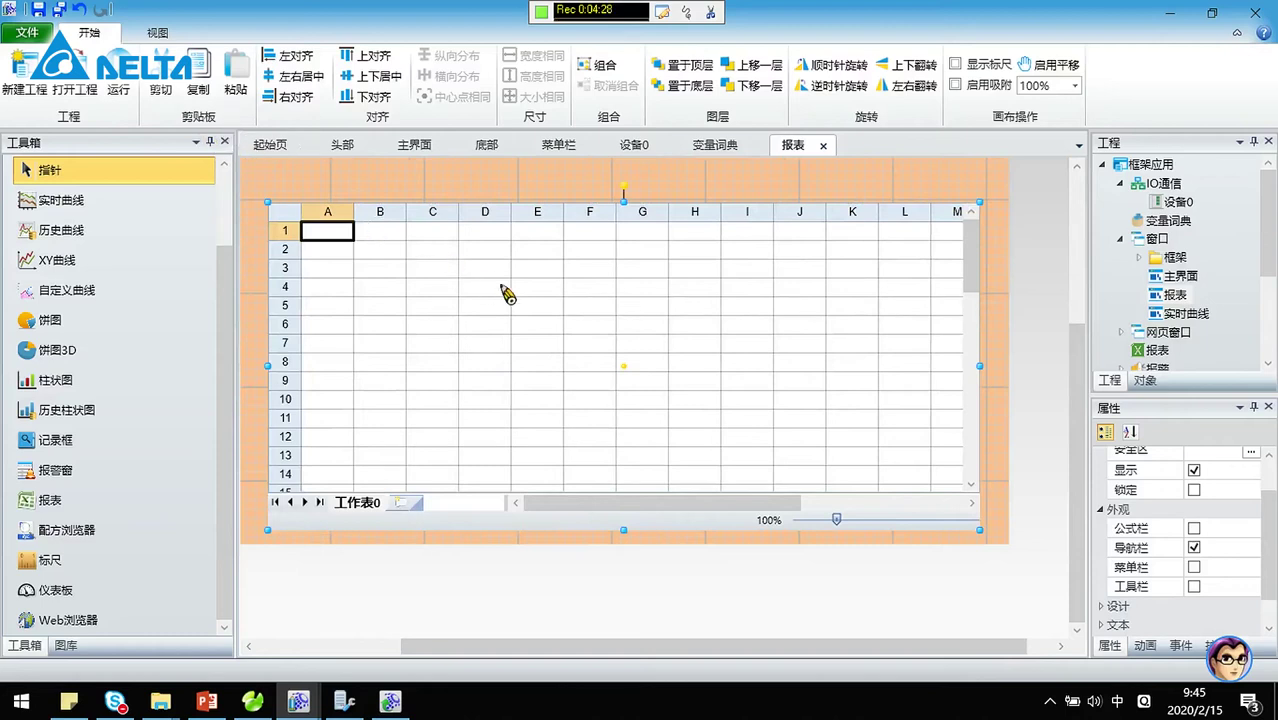
key(ctrl+z)
drag(862, 528, 984, 534)
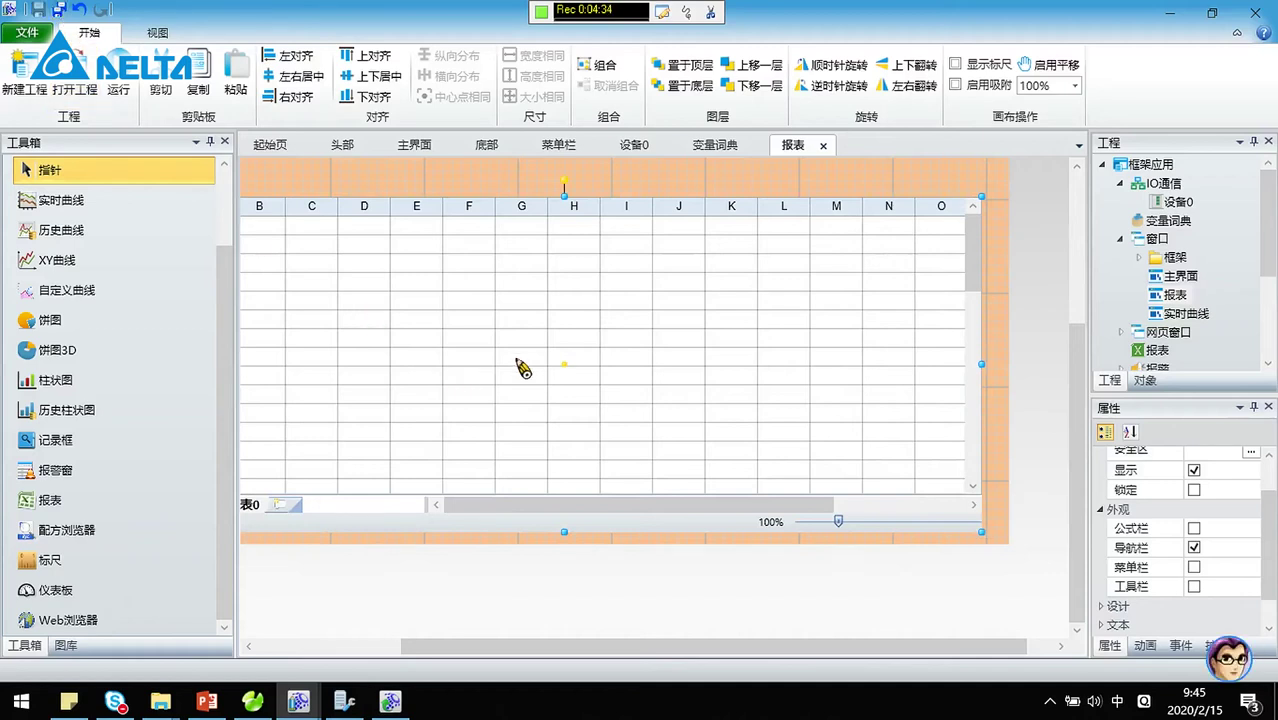
Step: Place a 实时曲线 control in the 实时曲线 window and move it to the lower left part of that window
double_click(1163, 316)
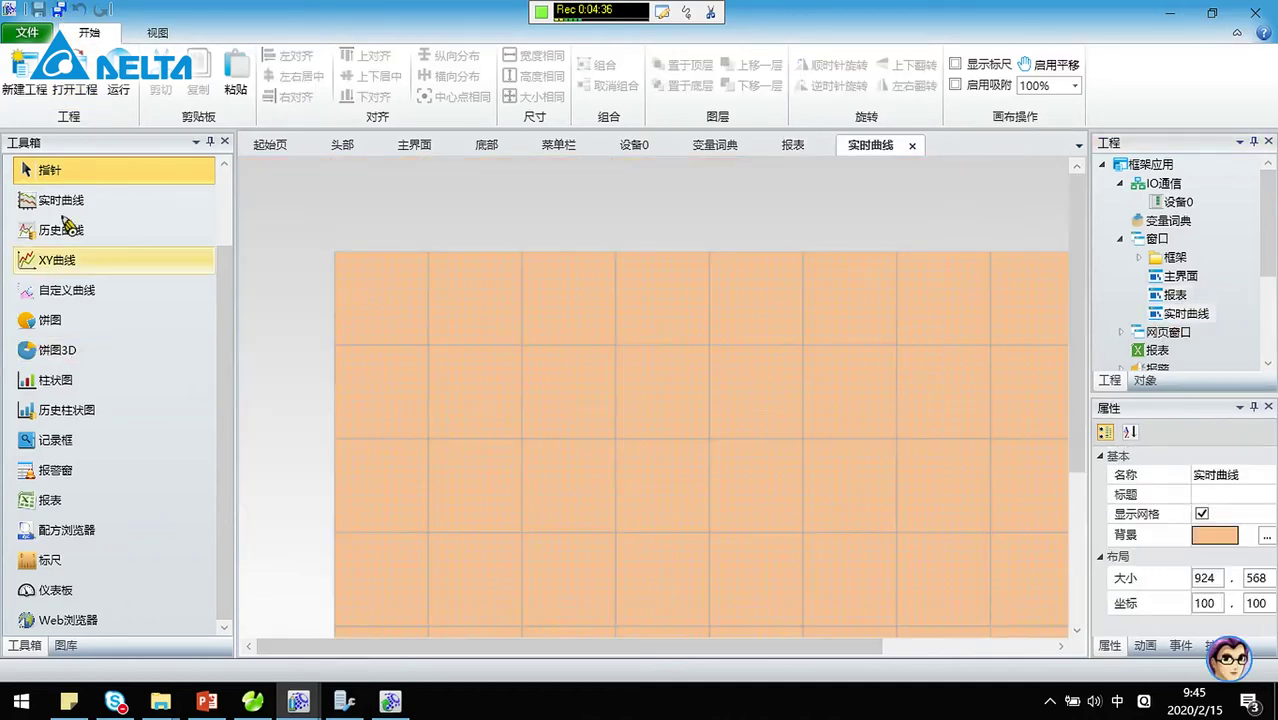
click(60, 200)
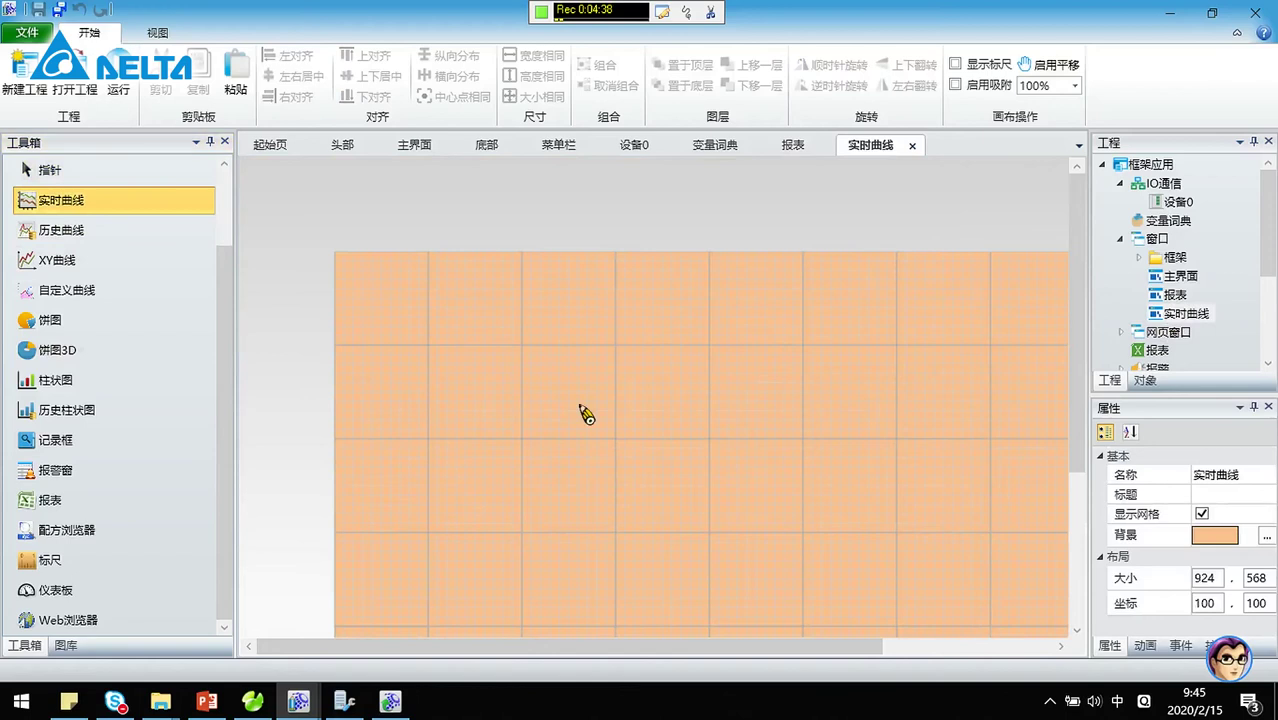
click(586, 414)
scroll(586, 414, down, 5)
drag(635, 280, 582, 439)
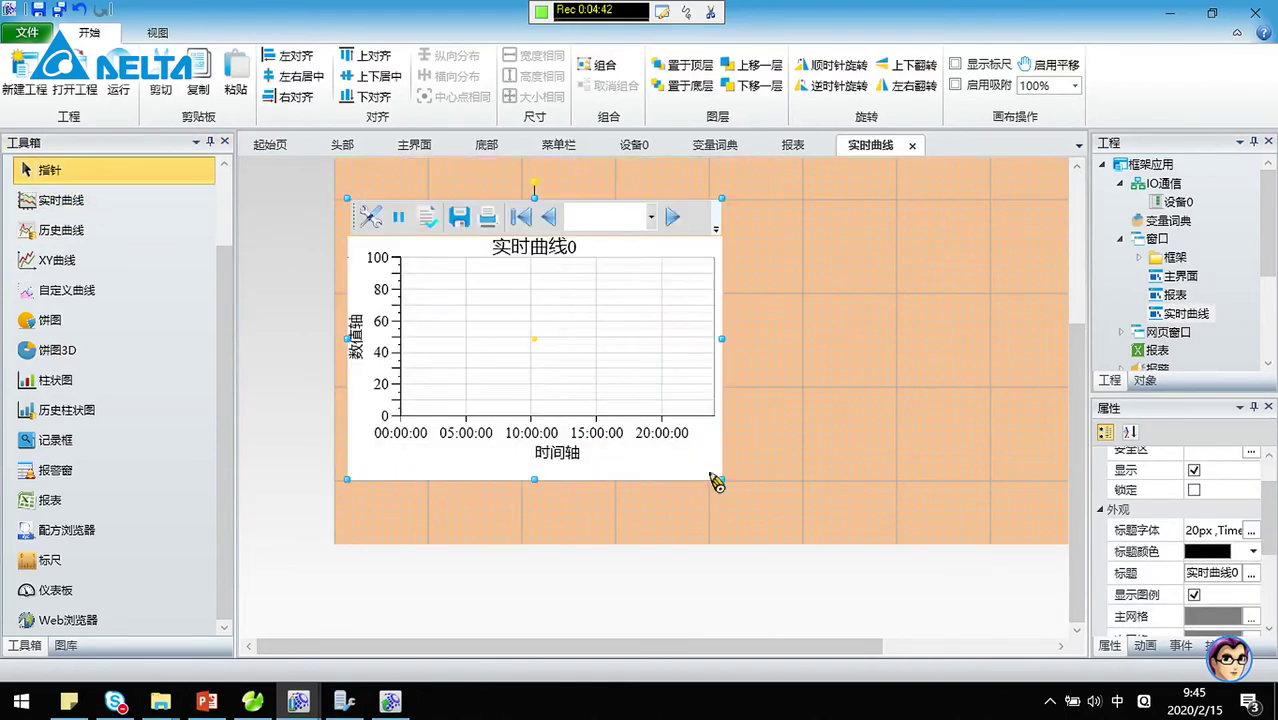
Step: Enlarge the real-time curve chart so that it reaches close to the right and bottom edges of its window
drag(722, 480, 1068, 522)
drag(828, 660, 996, 660)
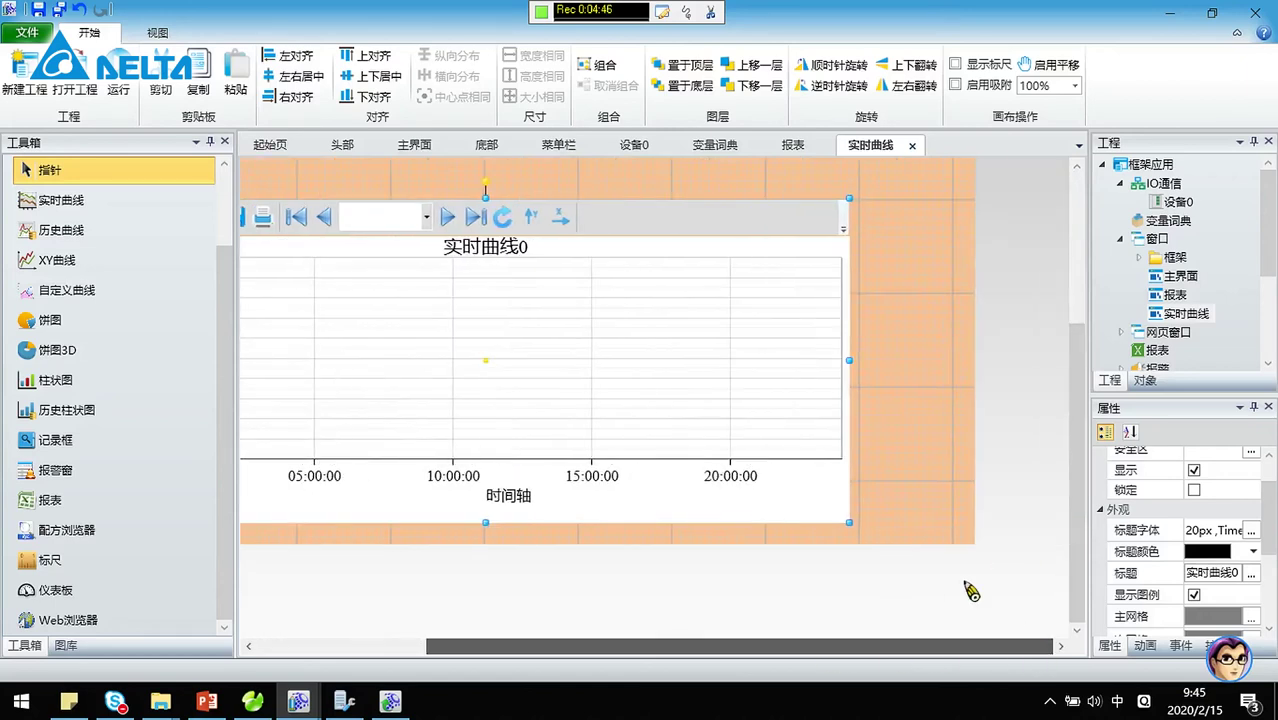
drag(855, 533, 937, 526)
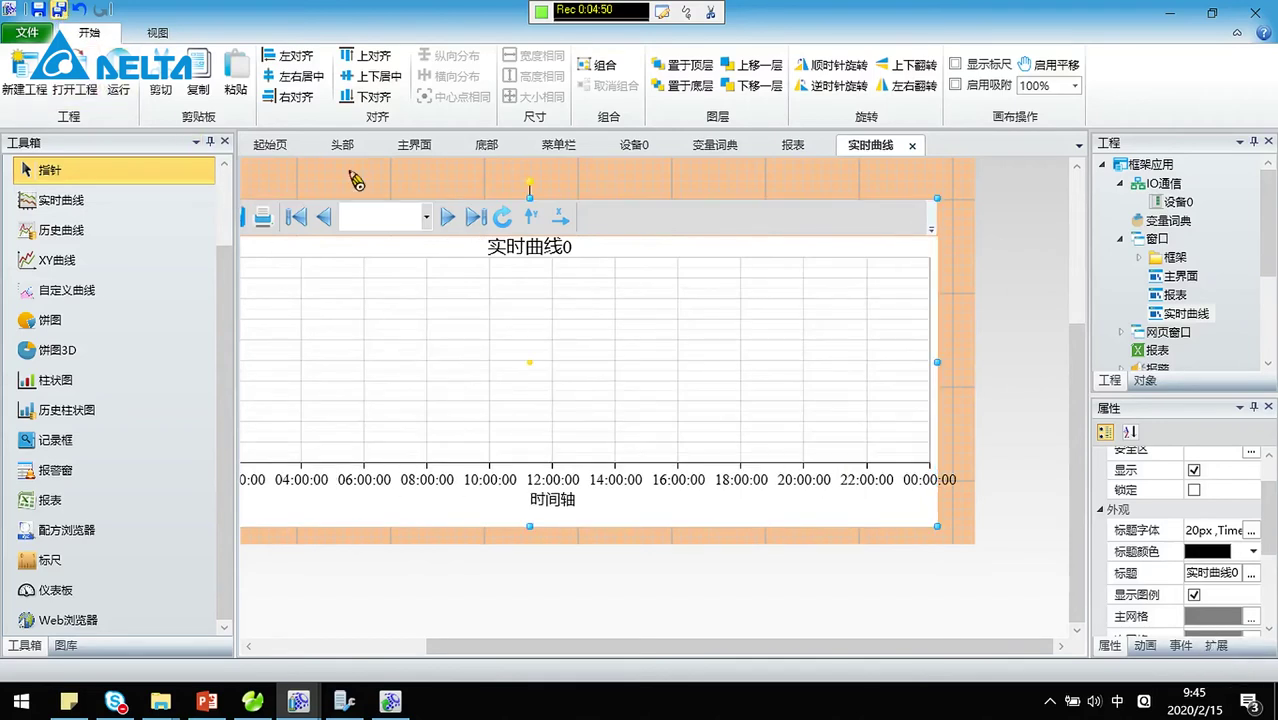
Step: Check the layout of the upper areas of the 实时曲线 and 报表 windows
scroll(629, 276, up, 3)
scroll(800, 290, up, 1)
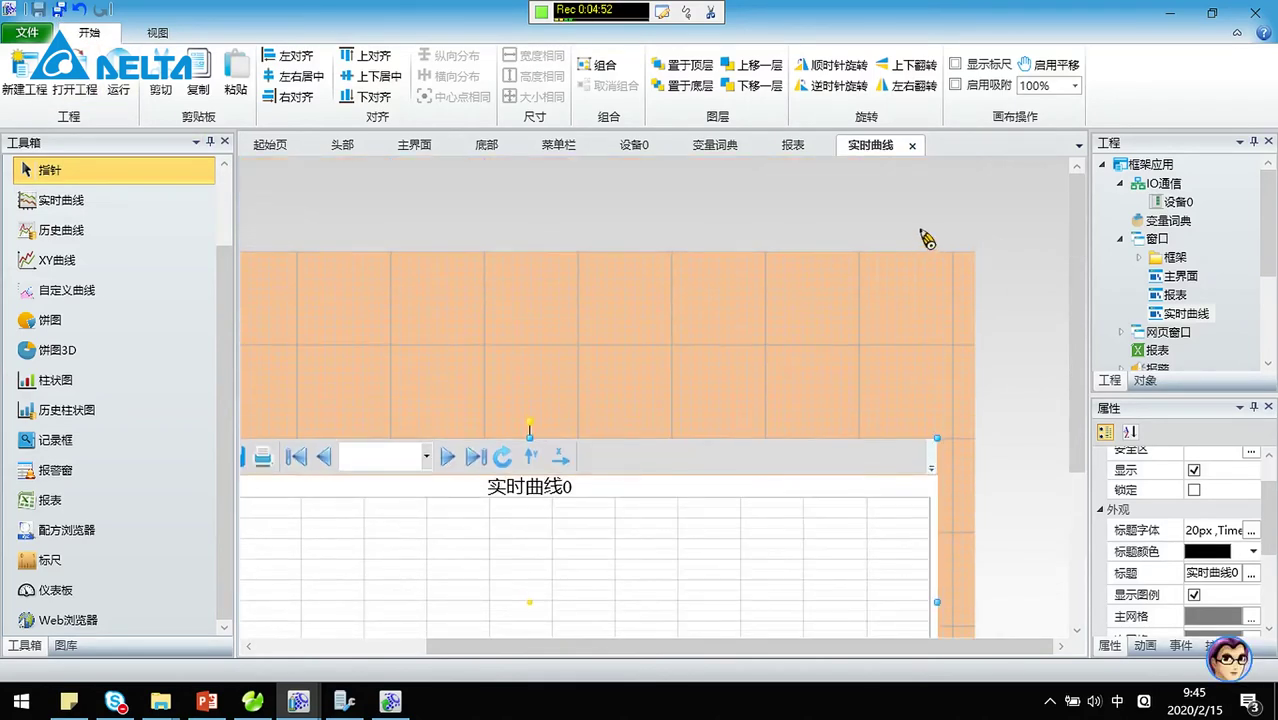
double_click(1178, 296)
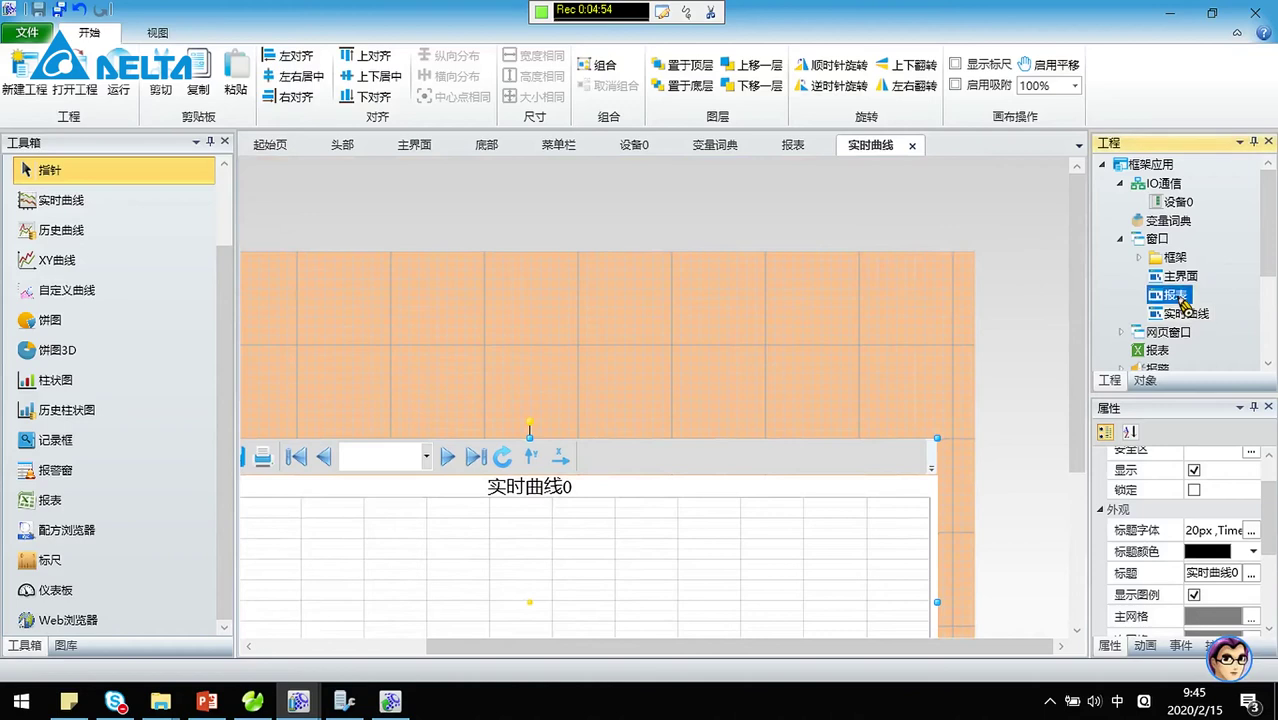
scroll(995, 340, up, 4)
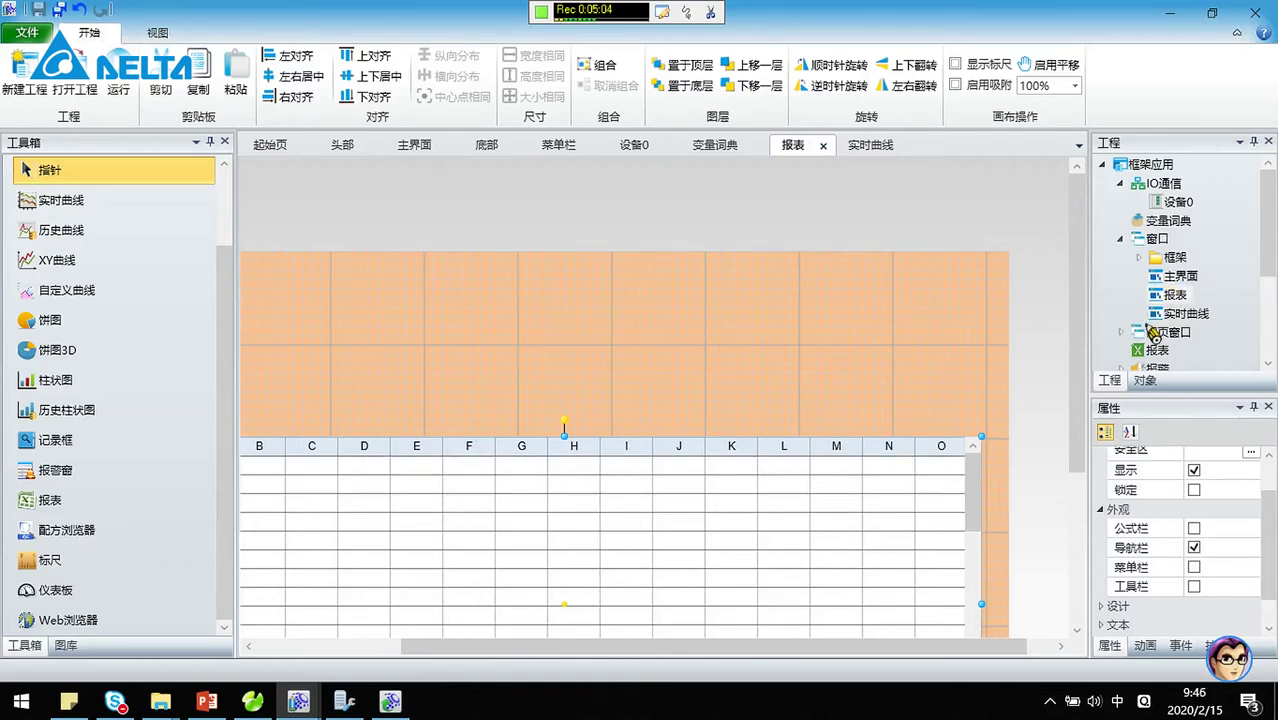
Step: Open the 菜单栏 window in the 框架 group and check its 主界面 and 报表 buttons
click(1141, 258)
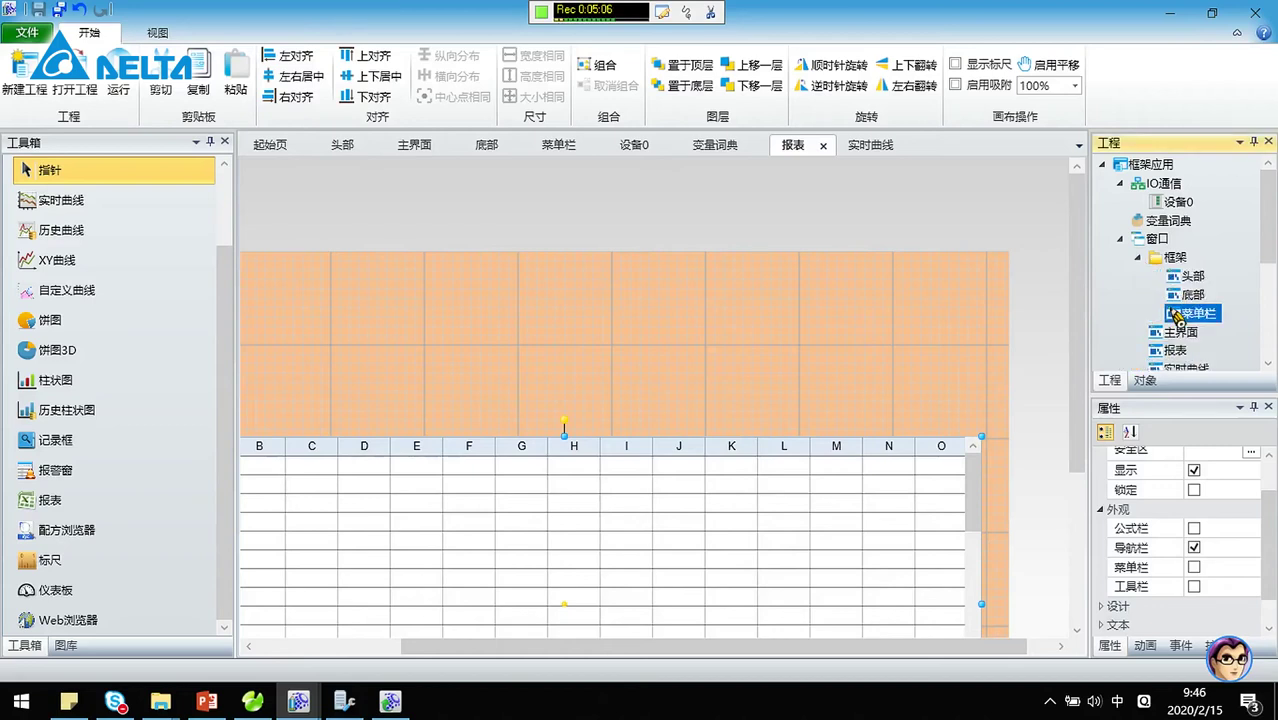
double_click(1192, 313)
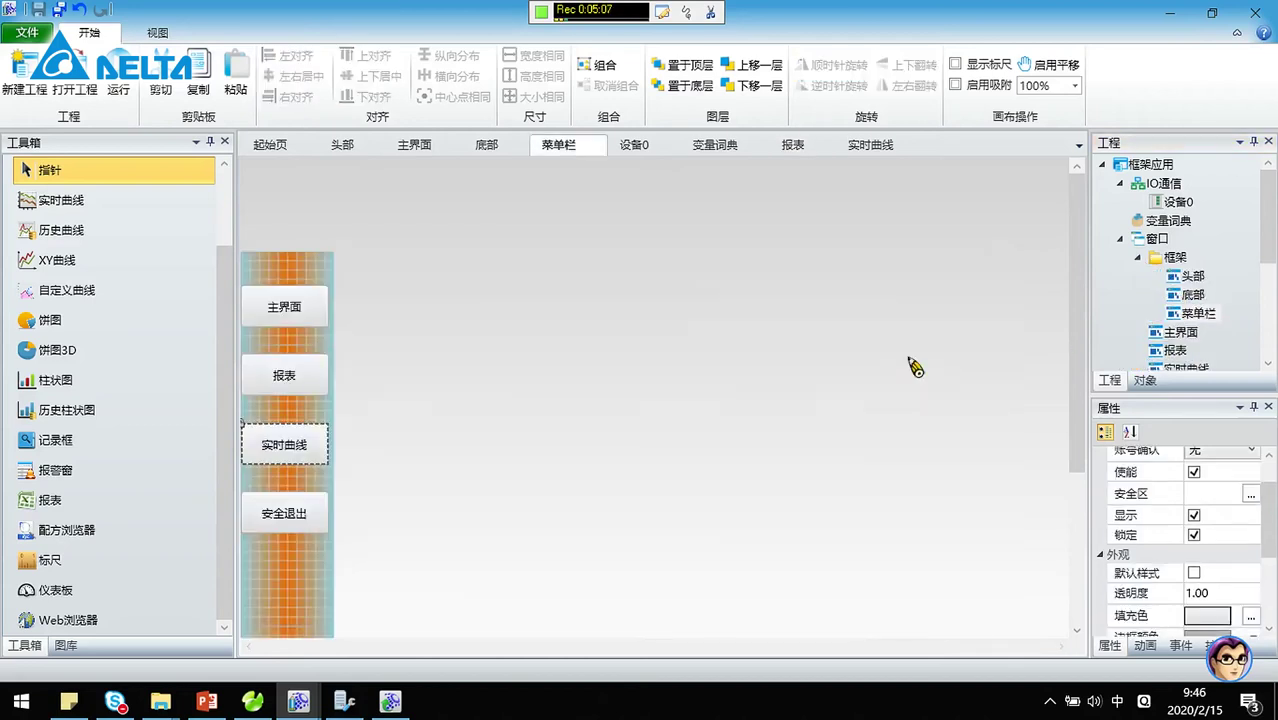
click(283, 488)
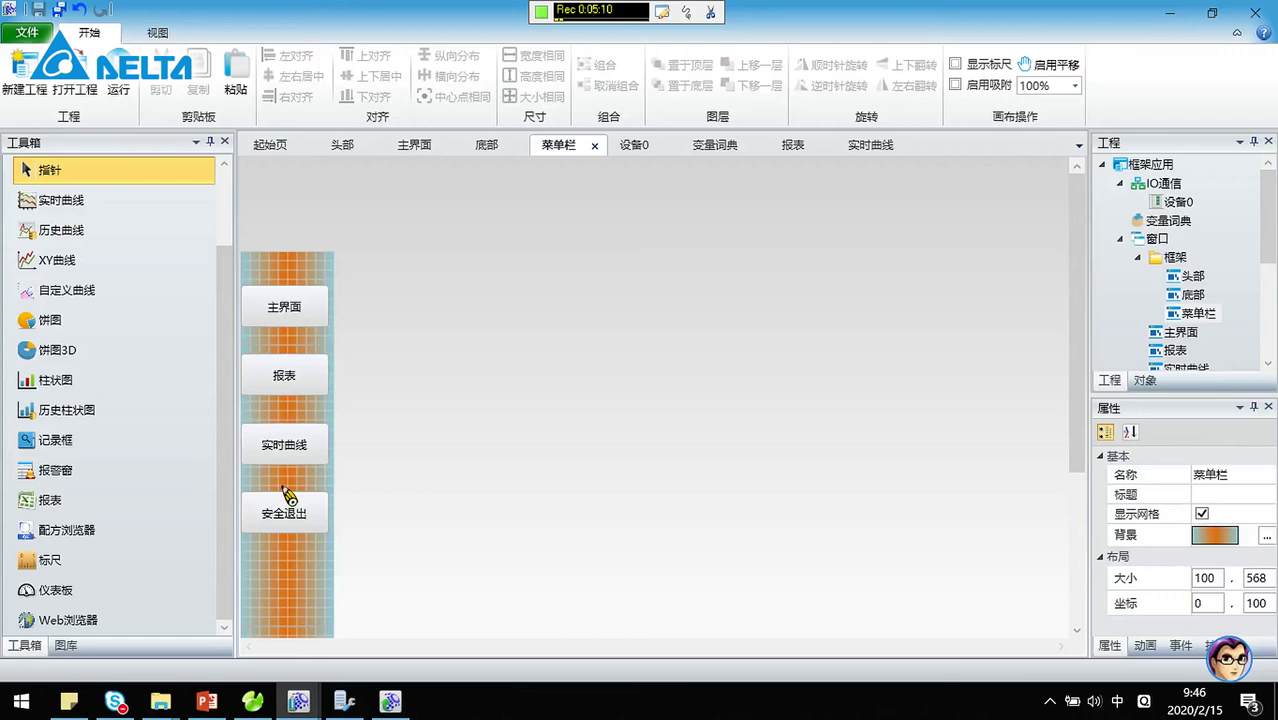
click(289, 320)
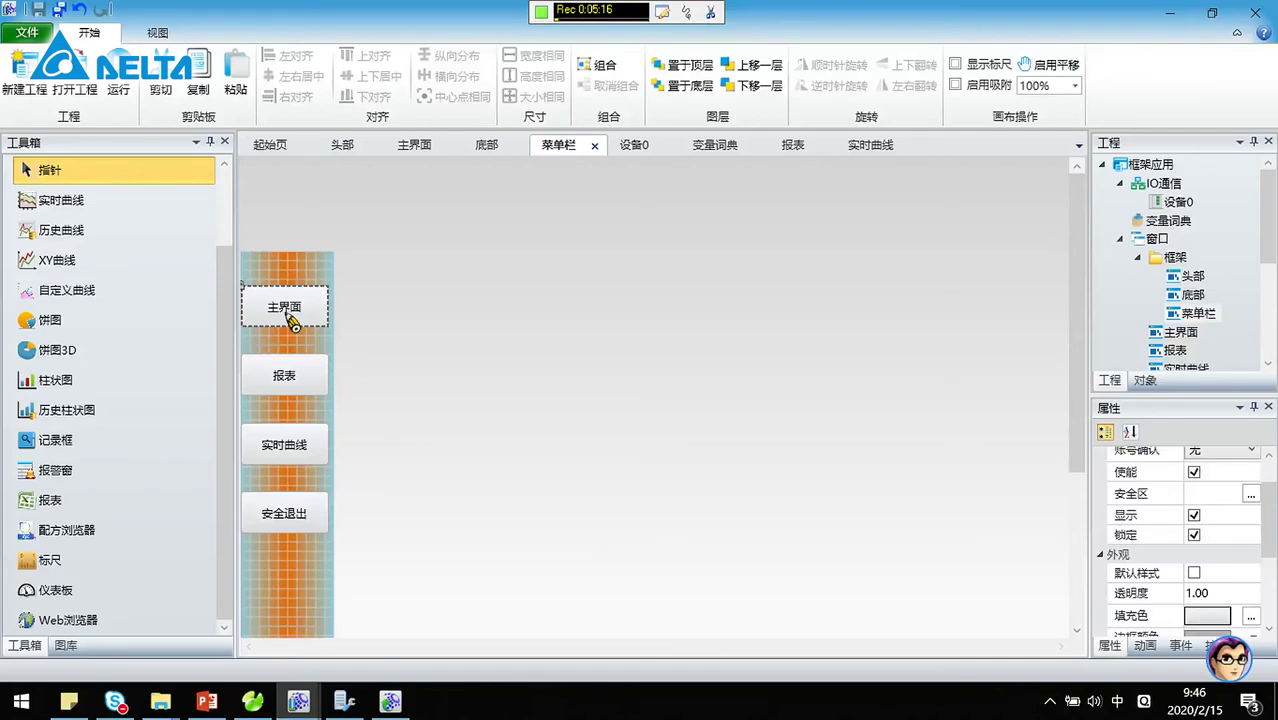
click(270, 415)
click(279, 390)
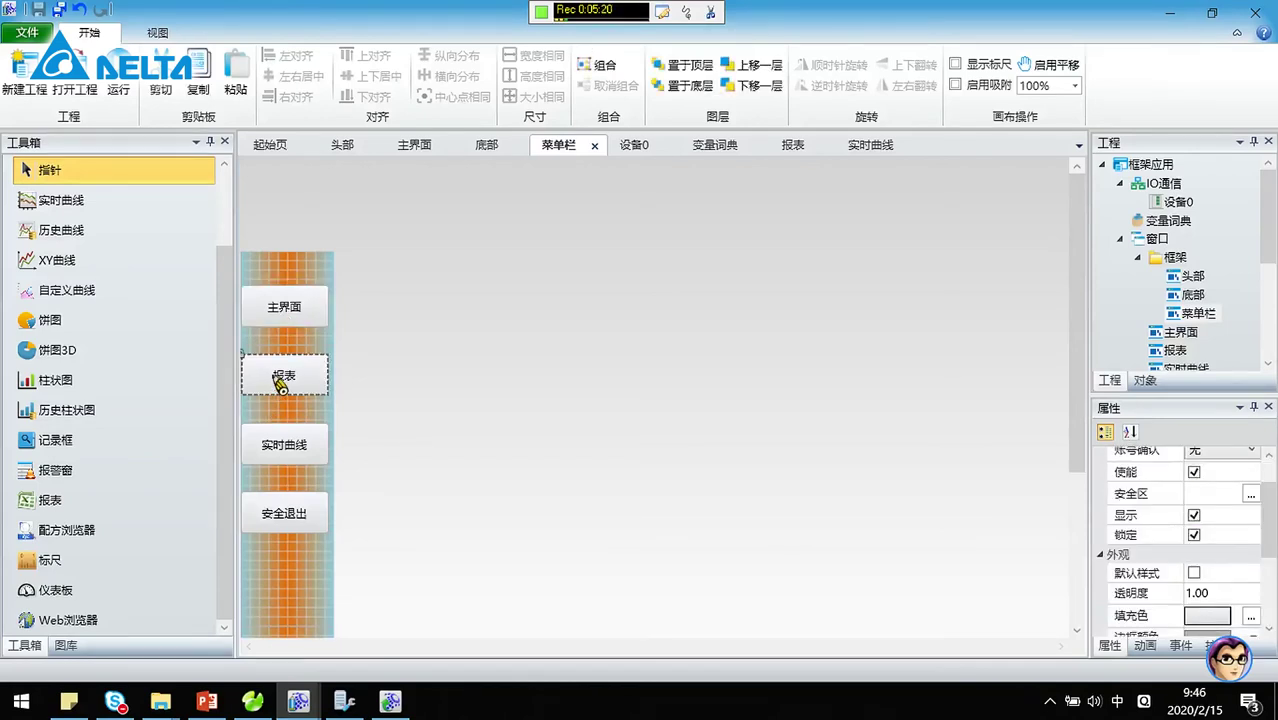
Step: Examine the animation and event options available for the 主界面 button, including the mouse events and the window events such as 打开窗体关闭其他
click(299, 325)
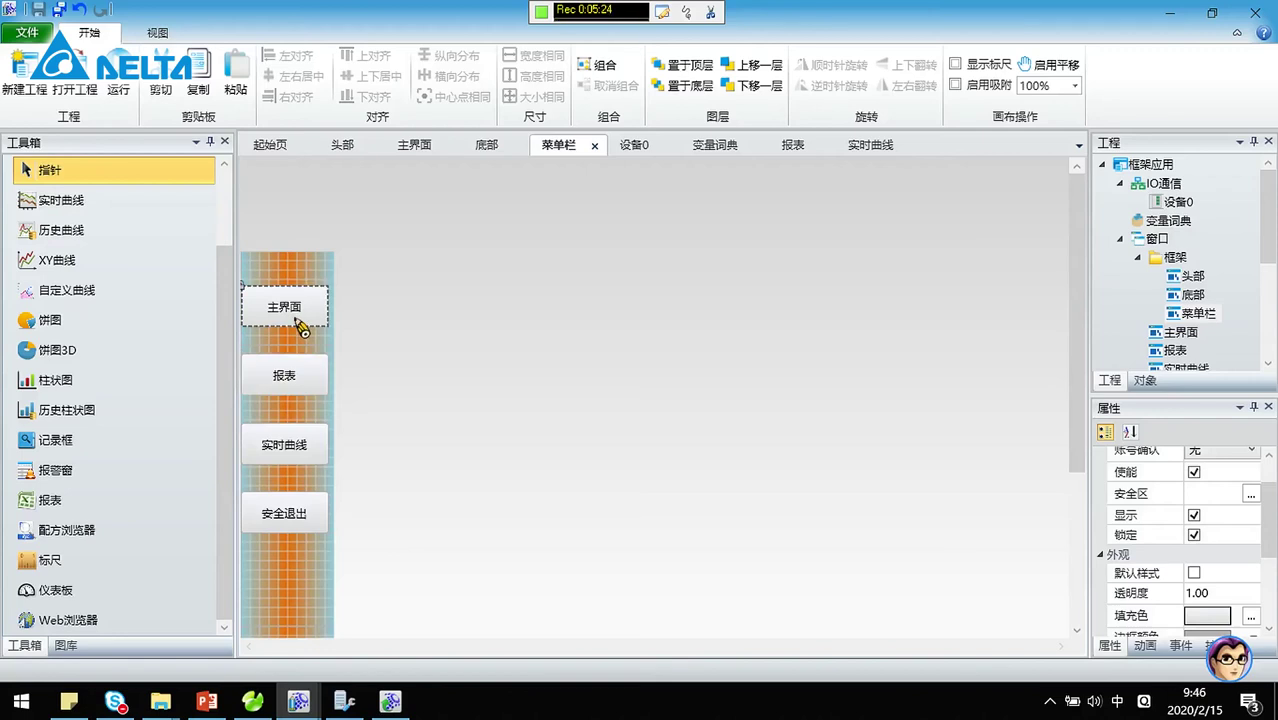
click(1144, 645)
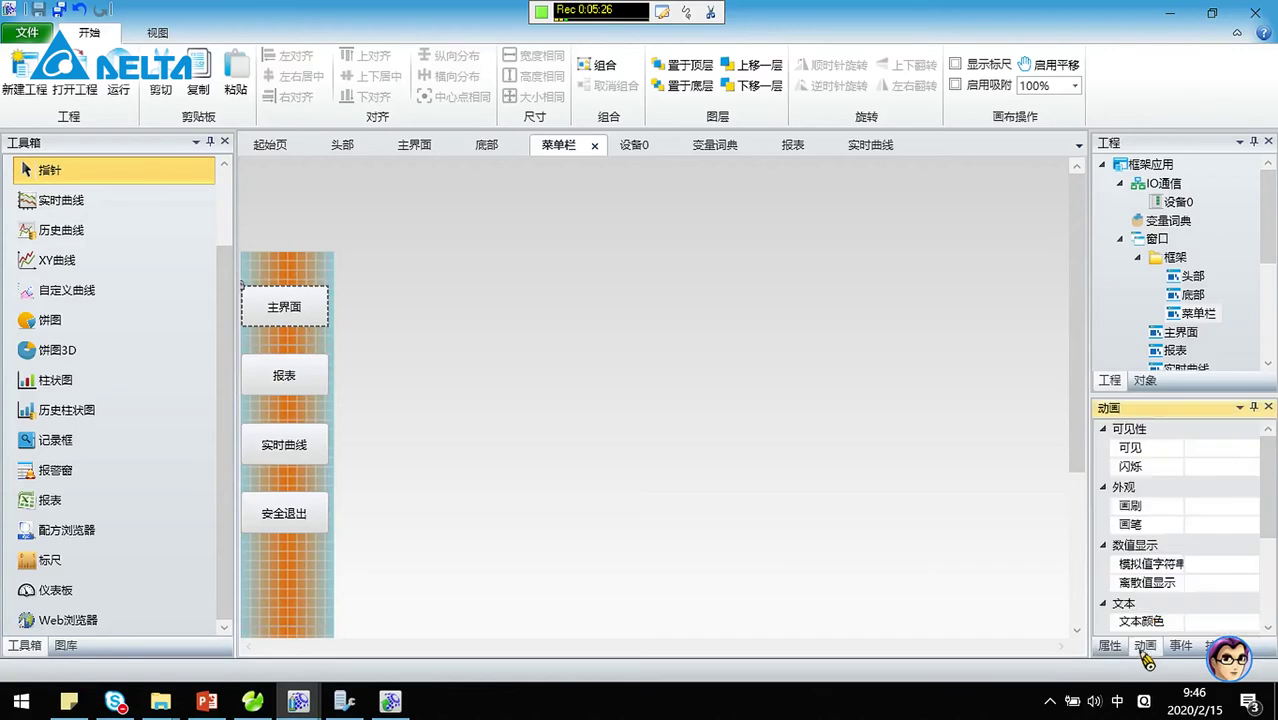
click(1180, 645)
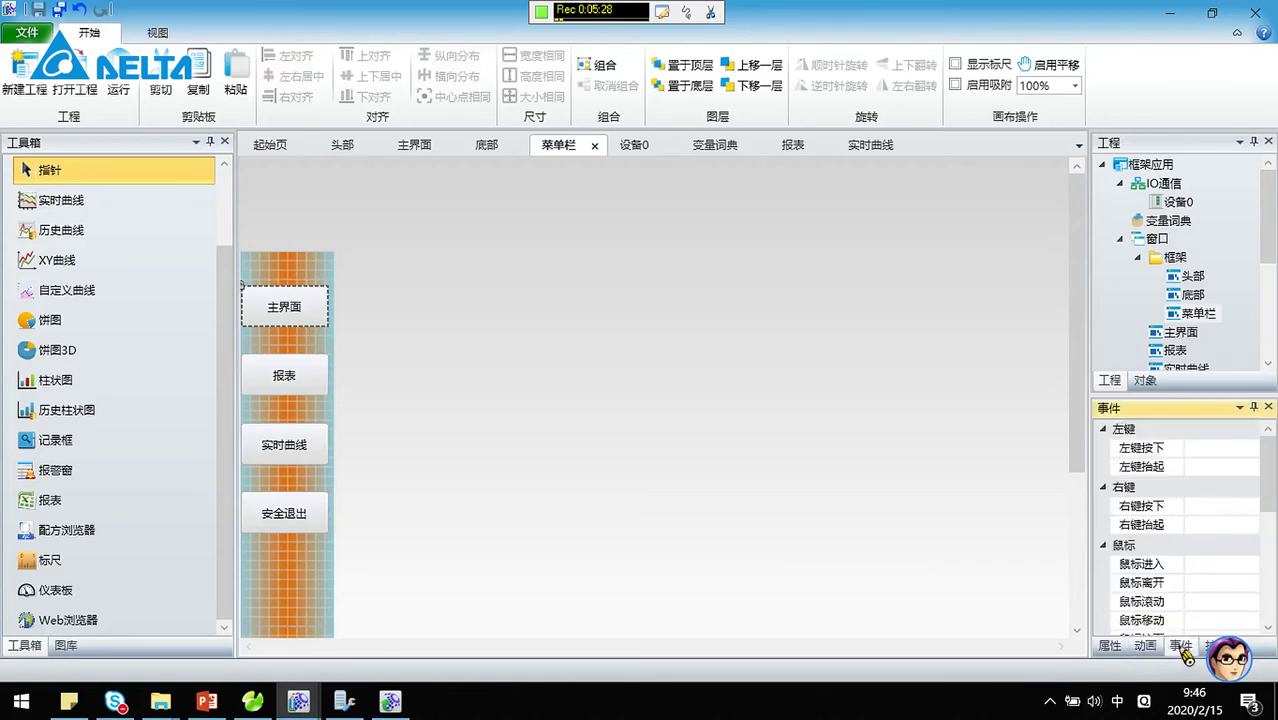
click(1150, 527)
click(1148, 490)
click(1146, 472)
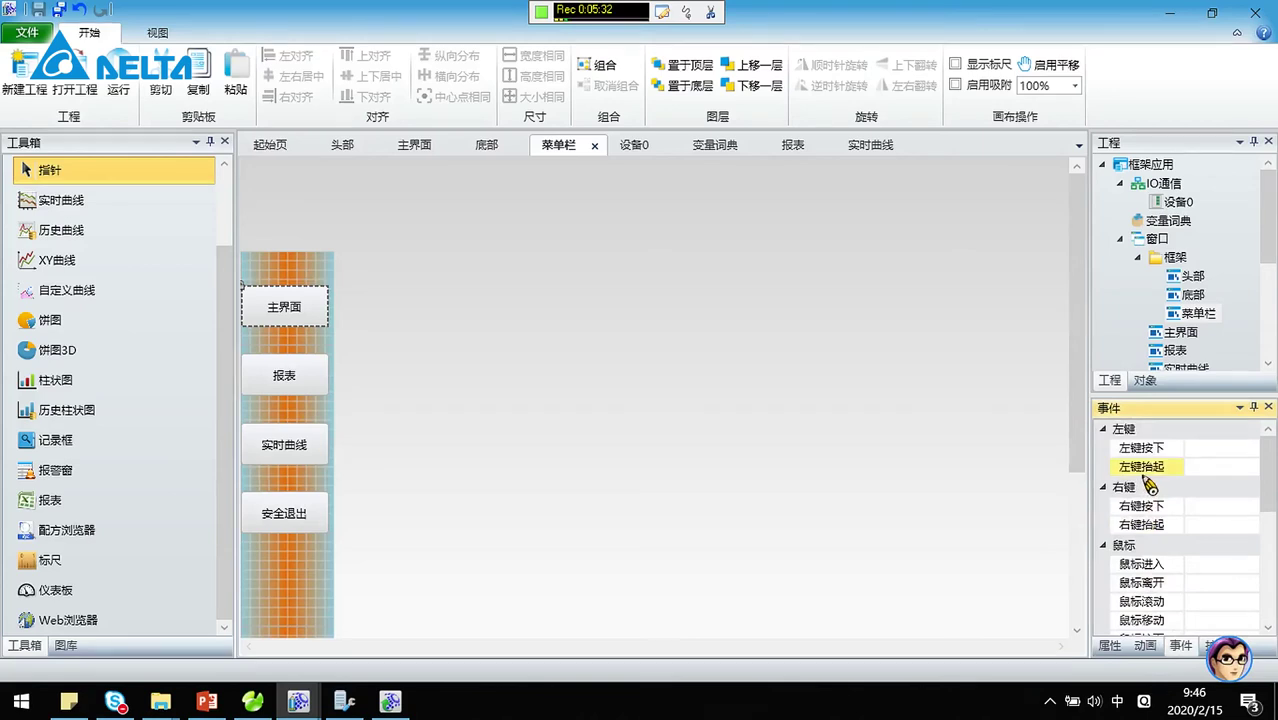
click(1146, 450)
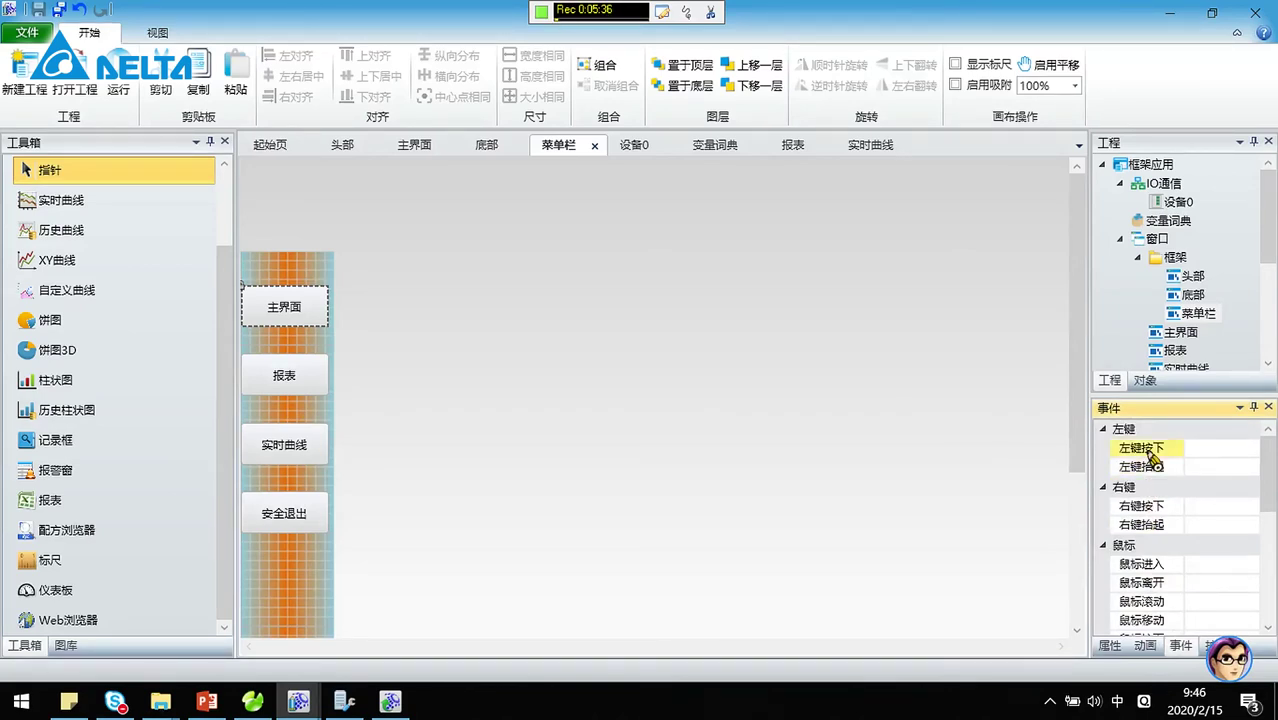
scroll(1148, 452, down, 6)
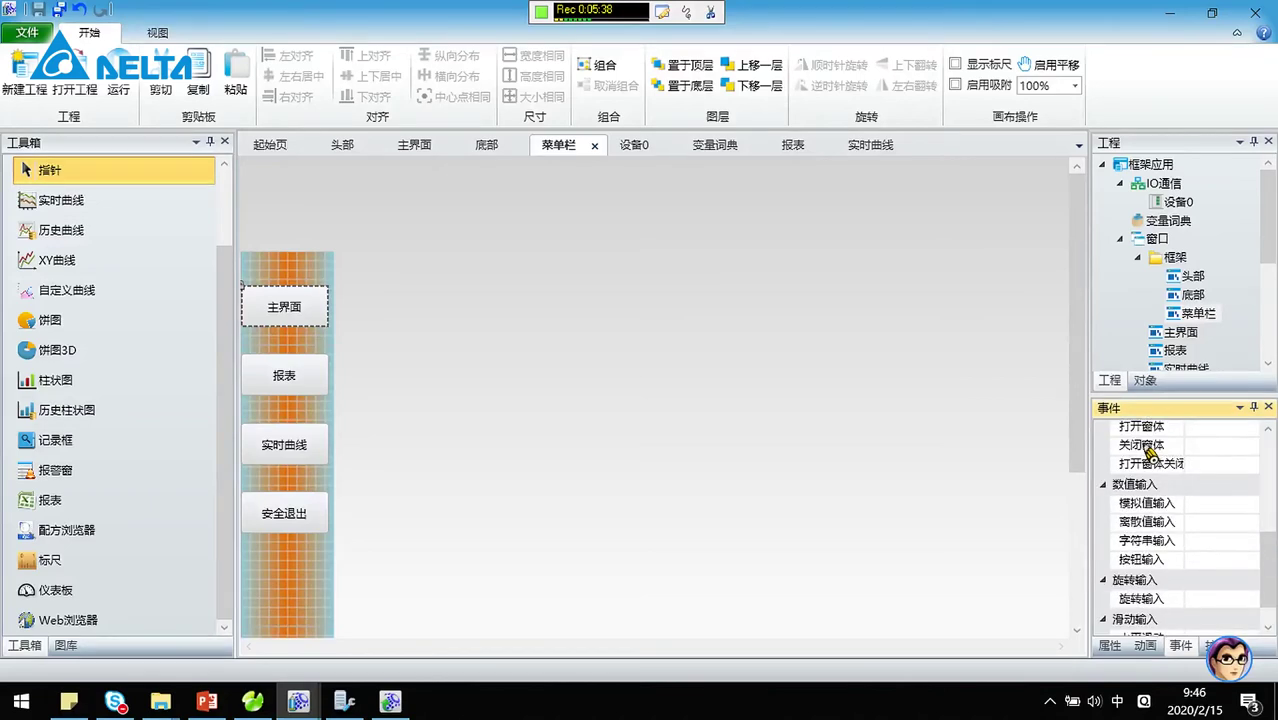
scroll(1148, 452, up, 3)
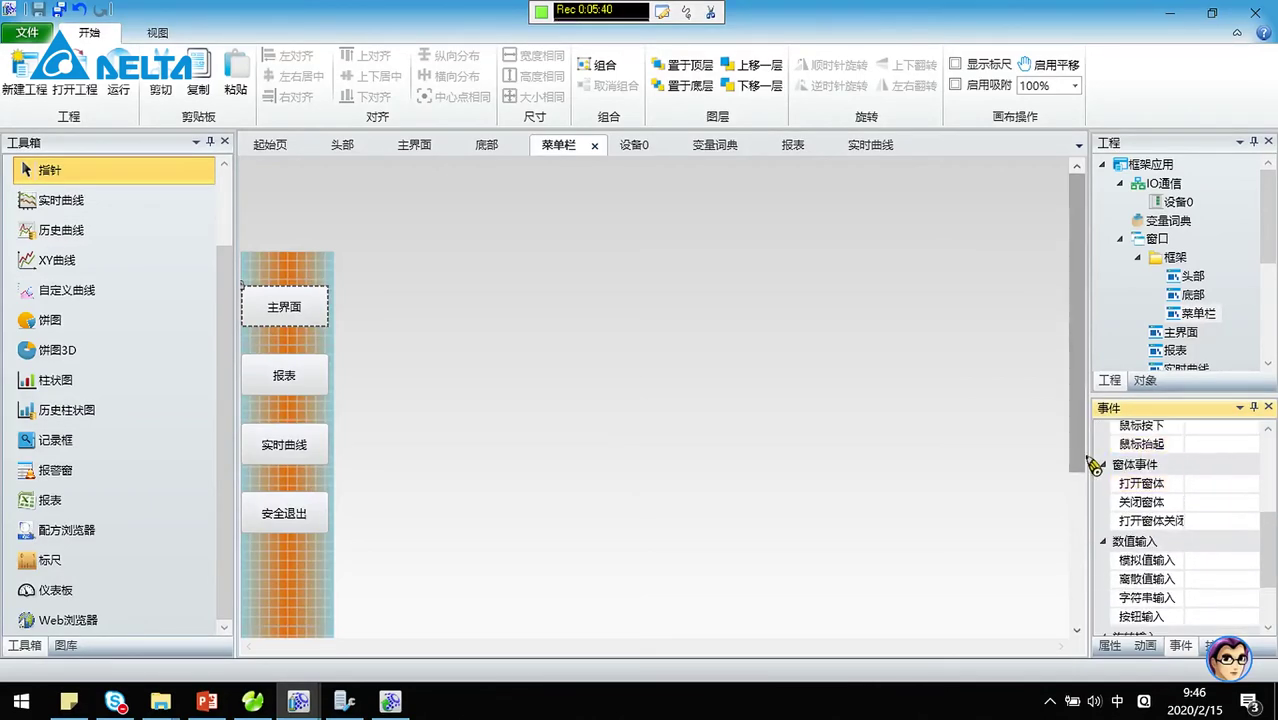
drag(1092, 467, 1032, 467)
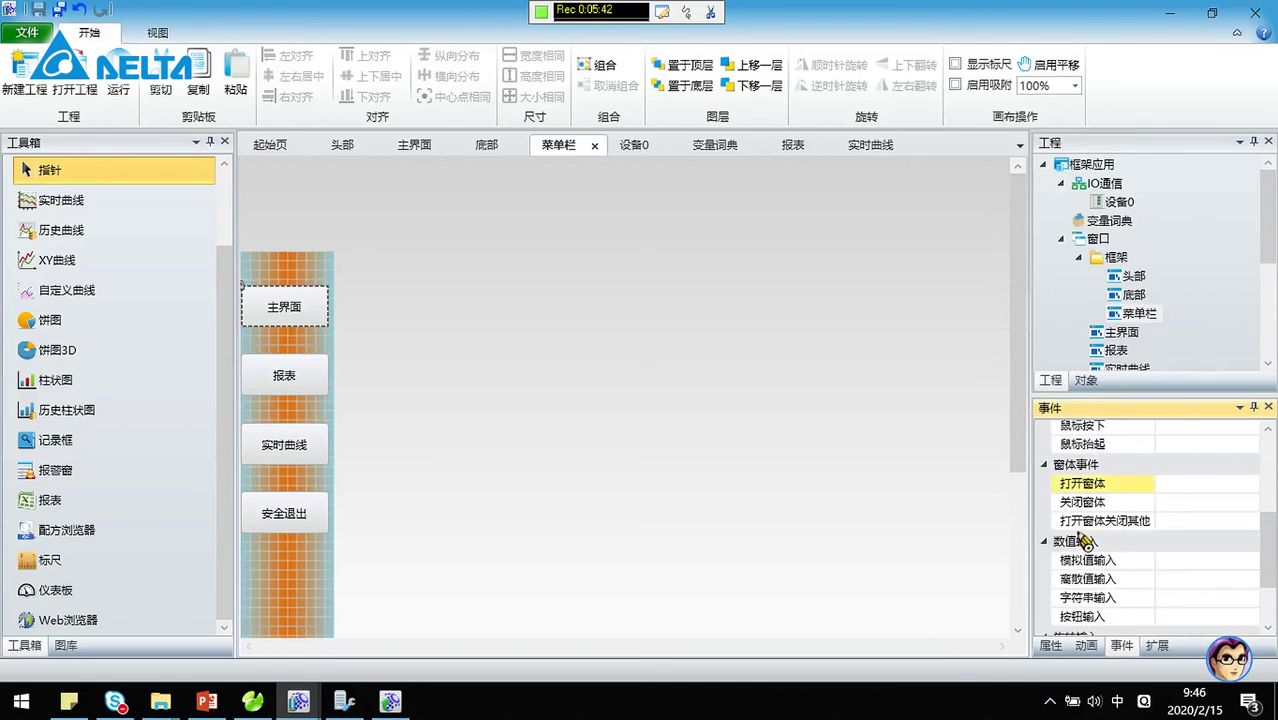
click(1140, 502)
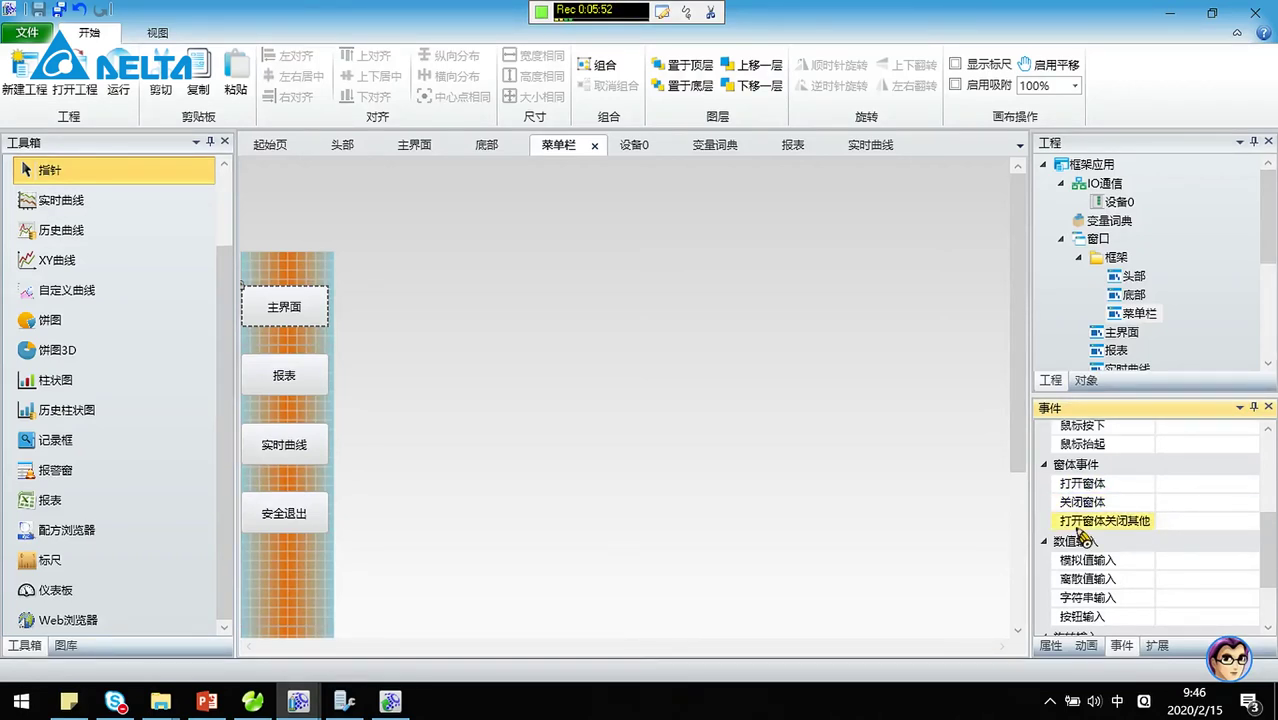
Step: Set the 主界面 button's 打开窗体关闭其他 event to open the windows 主界面, 头部, 底部 and 菜单栏
click(1252, 521)
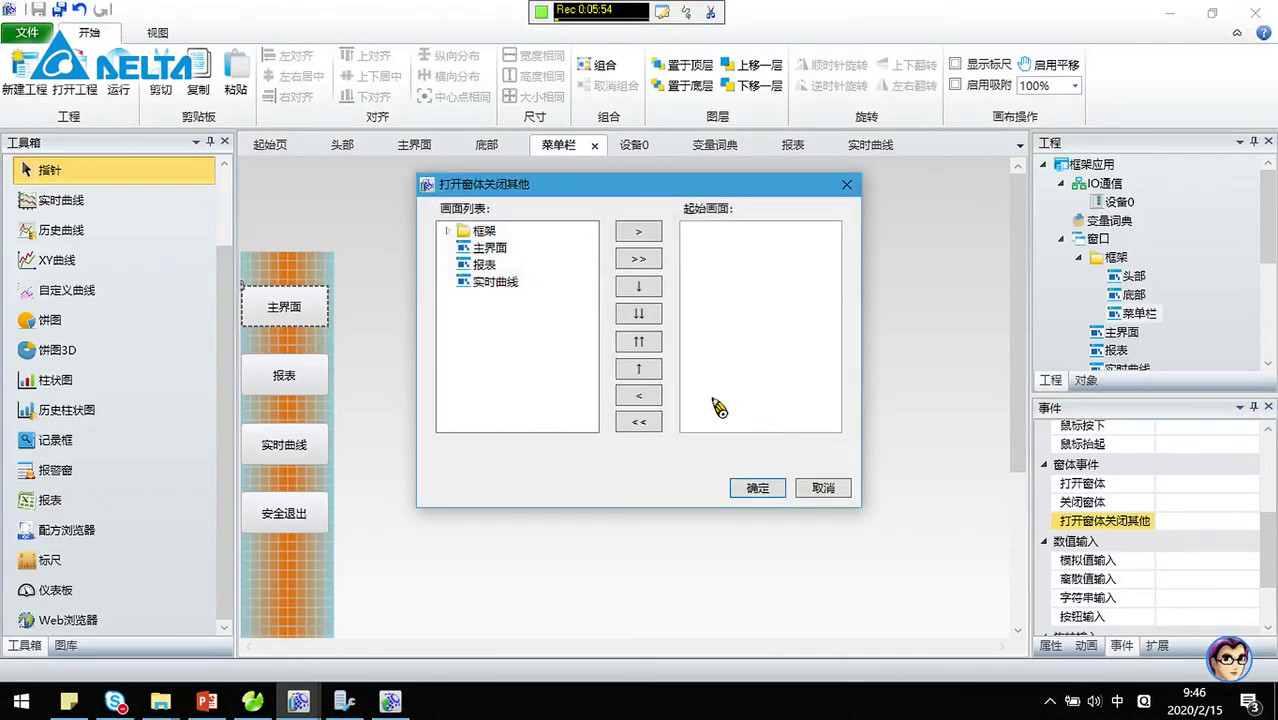
double_click(492, 252)
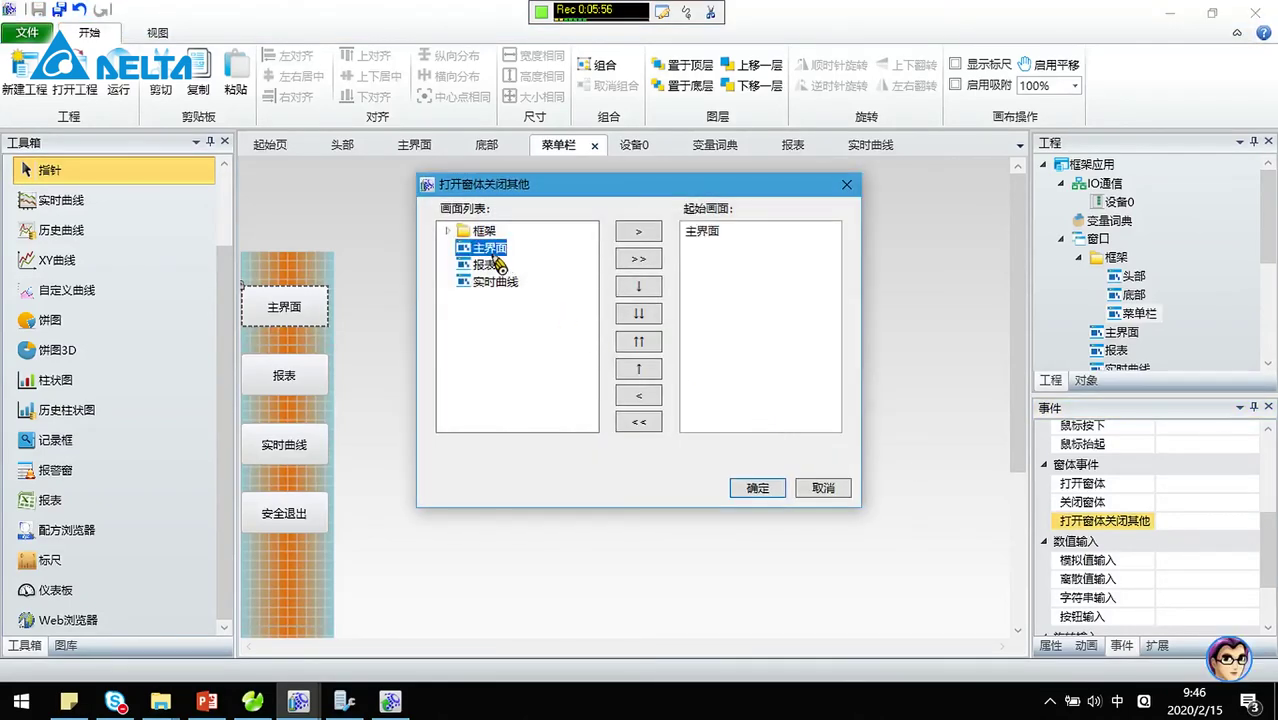
click(447, 231)
double_click(496, 249)
double_click(500, 265)
double_click(506, 282)
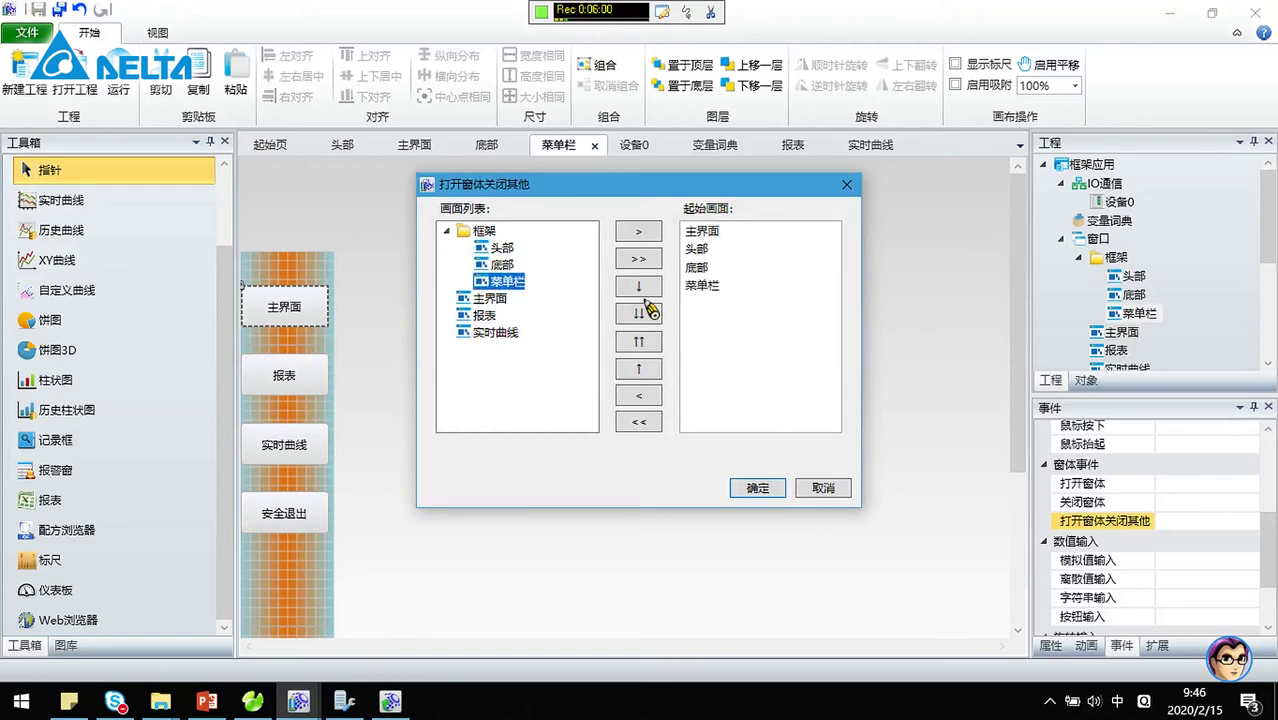
click(757, 488)
Step: Set the 报表 button's 打开窗体关闭其他 event to open the windows 头部, 底部, 菜单栏 and 报表
click(300, 388)
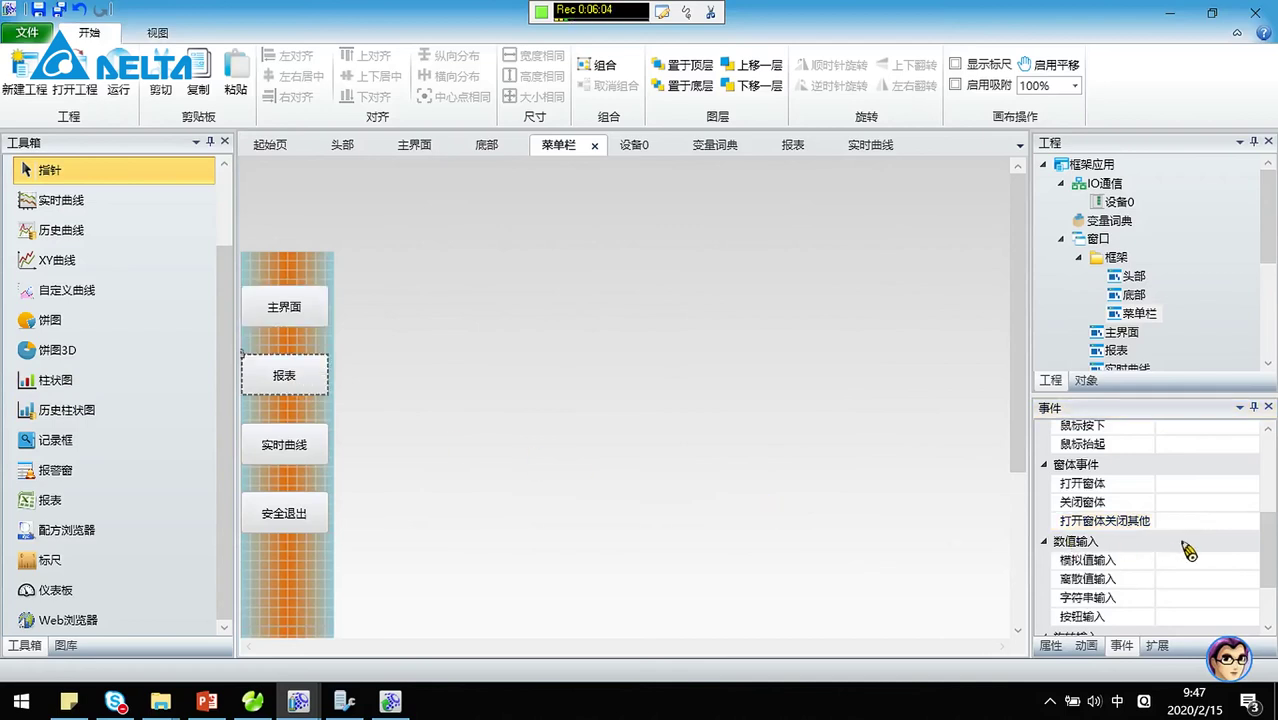
click(1251, 523)
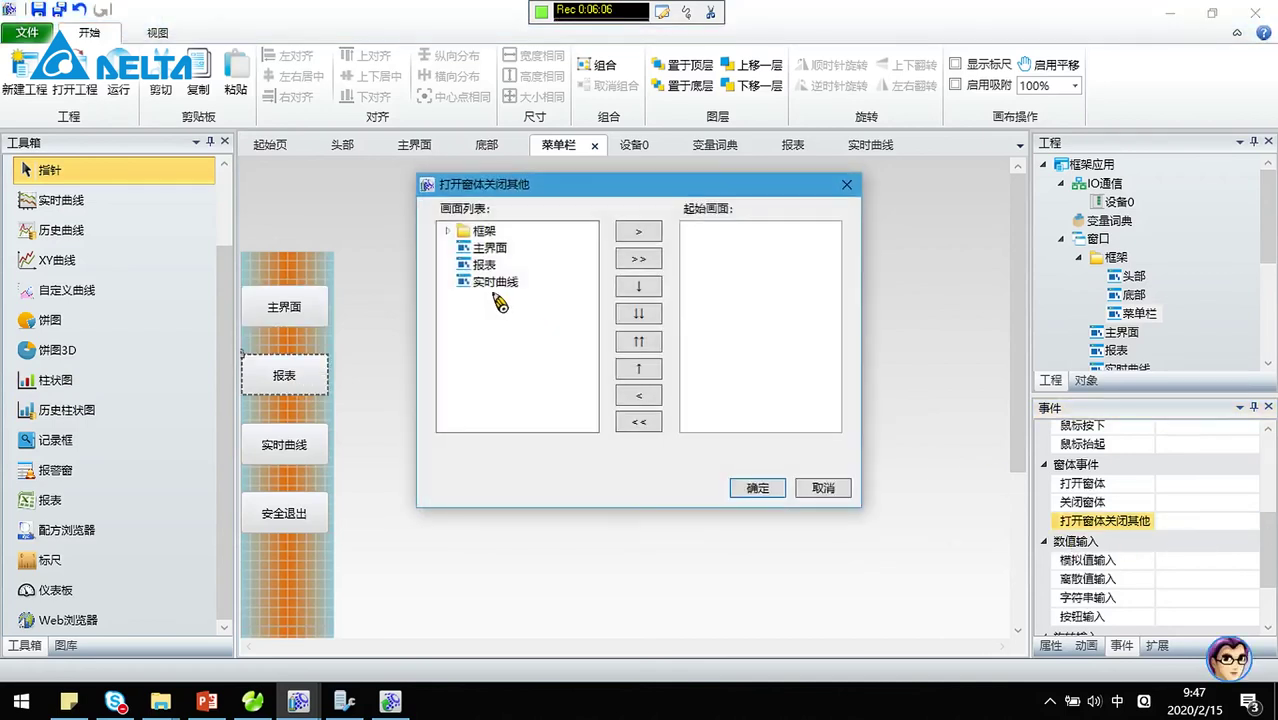
click(447, 231)
double_click(497, 248)
double_click(500, 265)
double_click(505, 282)
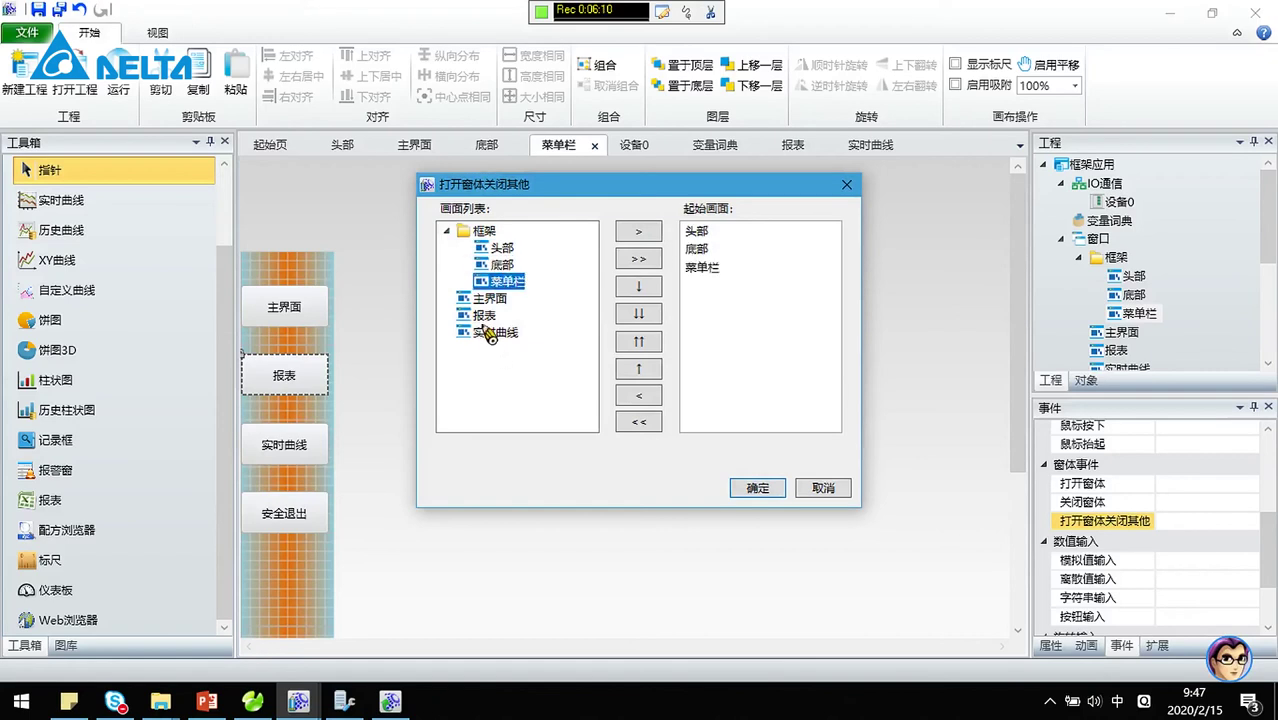
double_click(485, 315)
click(772, 488)
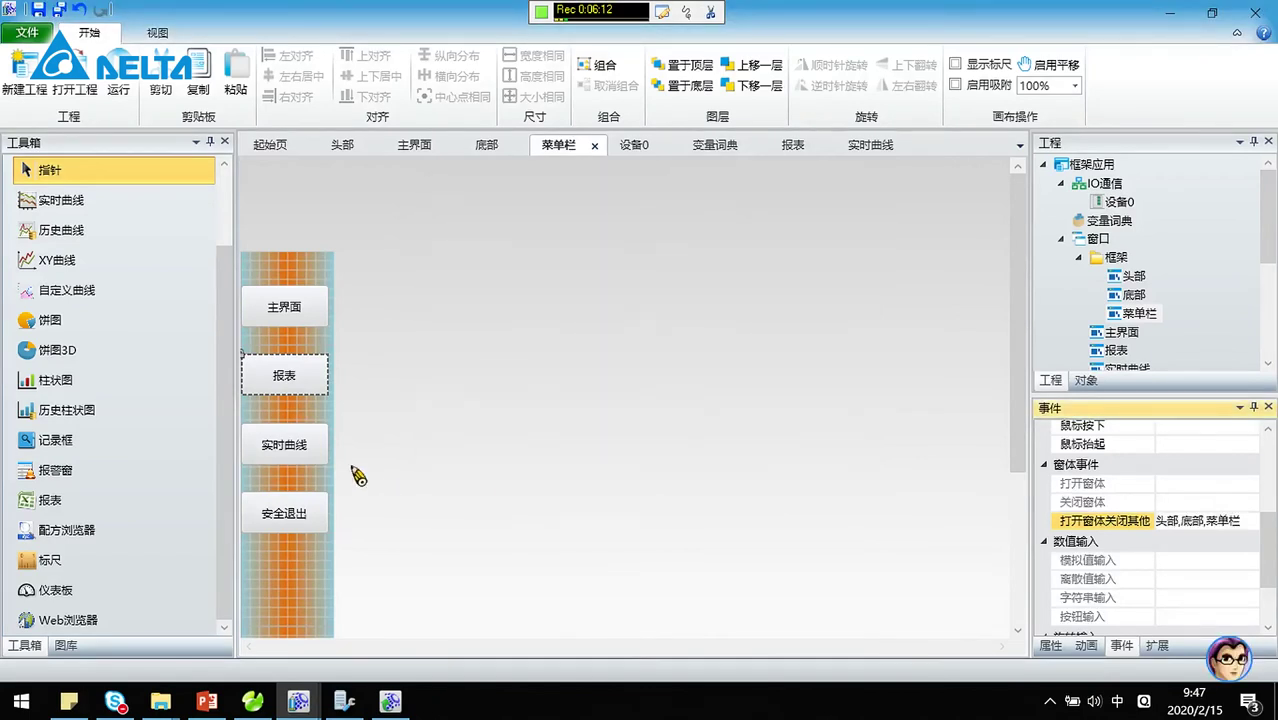
Step: Open the script editor for the 左键按下 event of the 实时曲线 button
click(304, 460)
click(1095, 540)
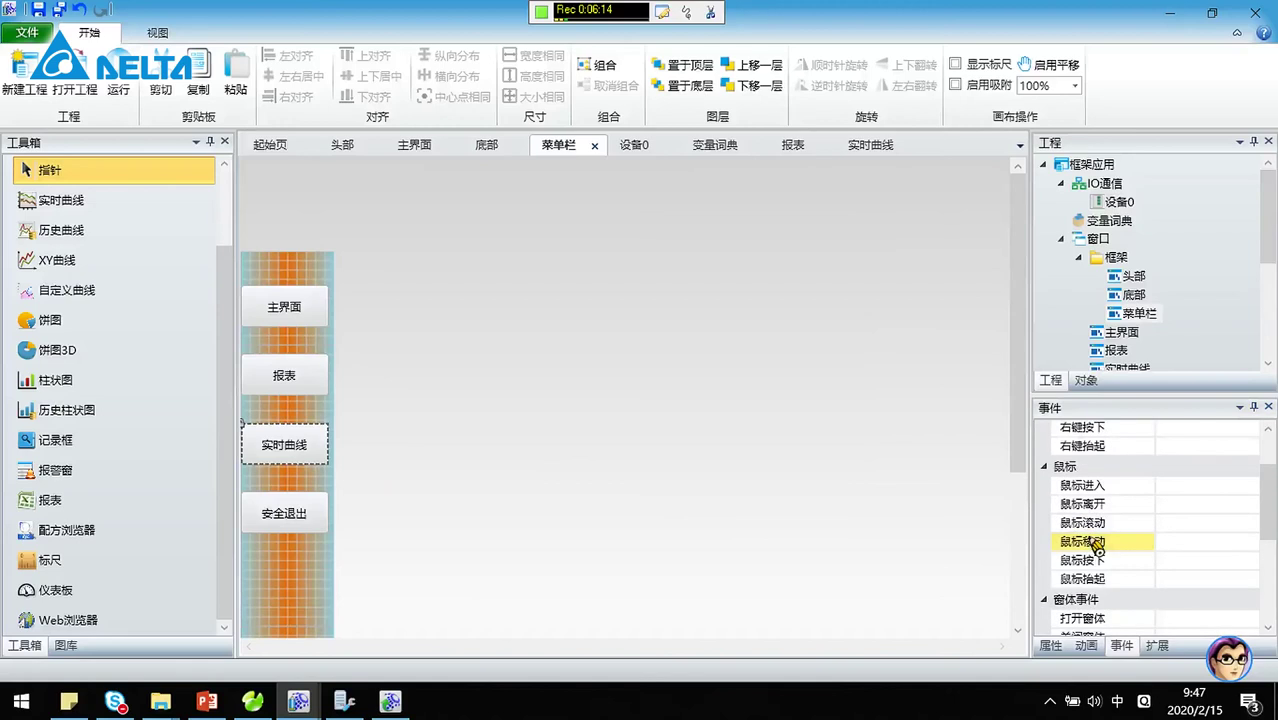
scroll(1093, 540, up, 2)
click(1090, 448)
mouse_move(1250, 453)
click(1250, 453)
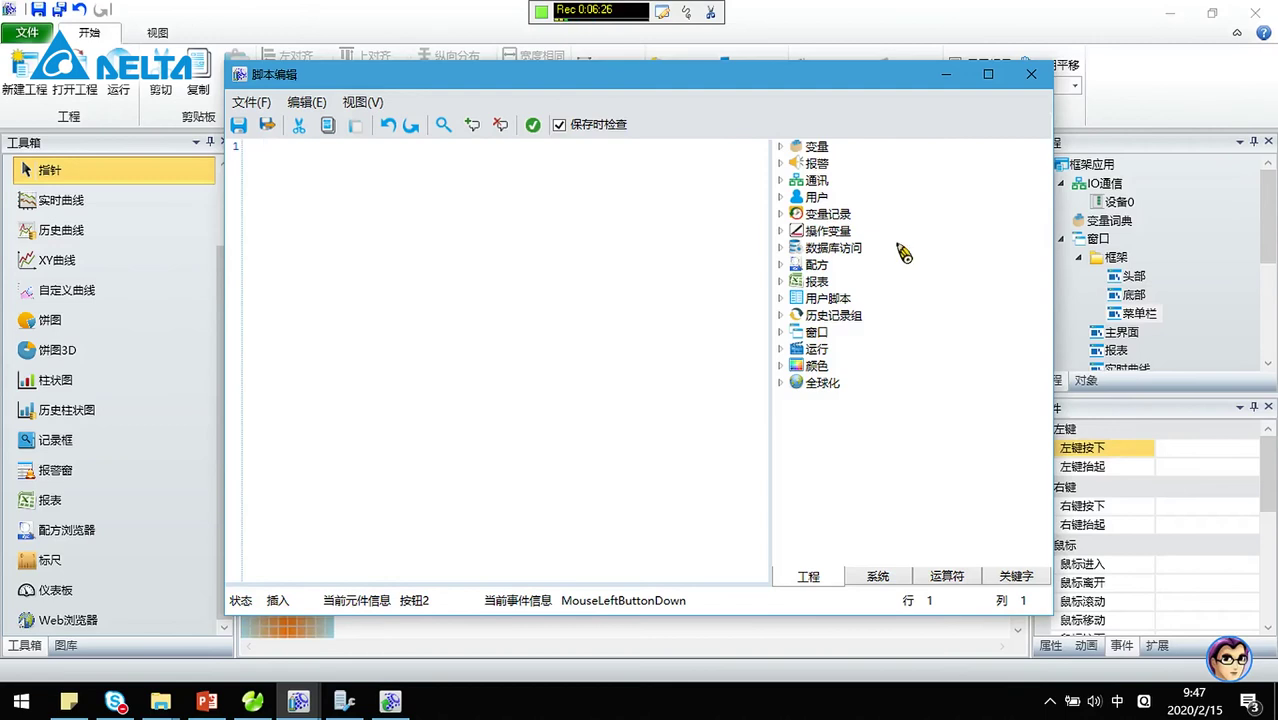
Step: Look through the script editor's project tree for the 窗口 commands and read the description of OpenWindowAndCloseOther
click(815, 147)
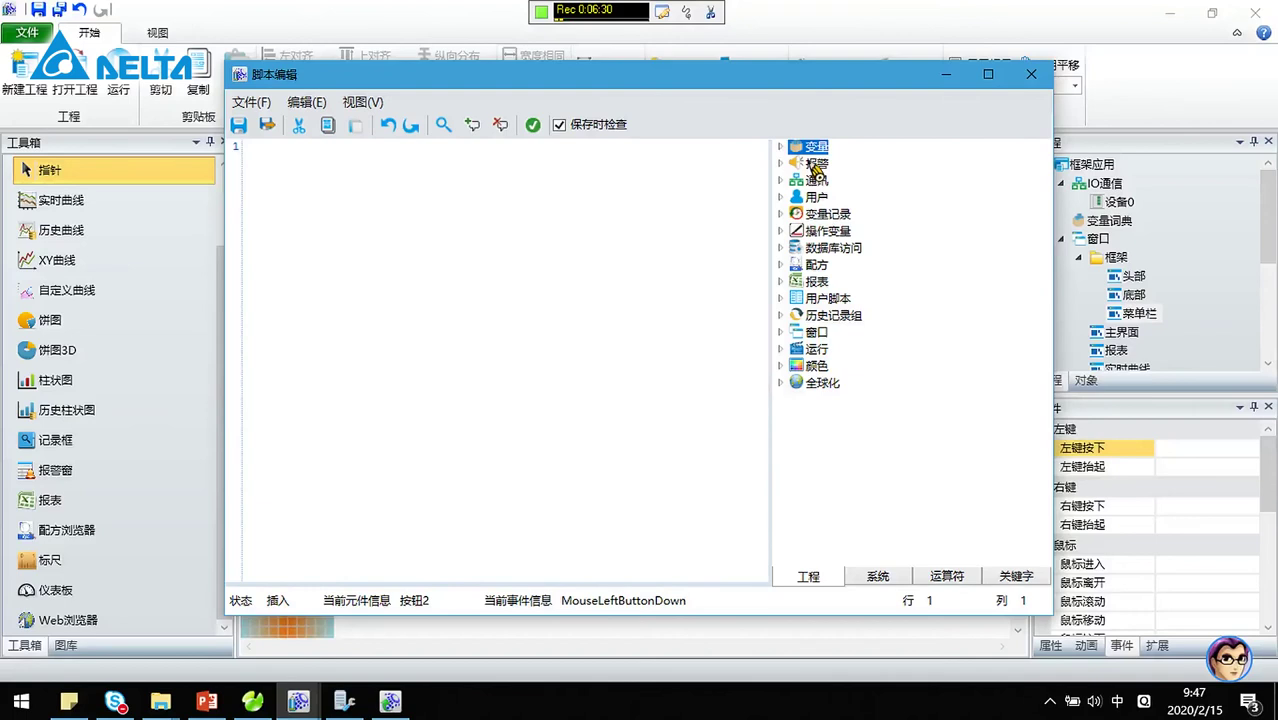
click(815, 164)
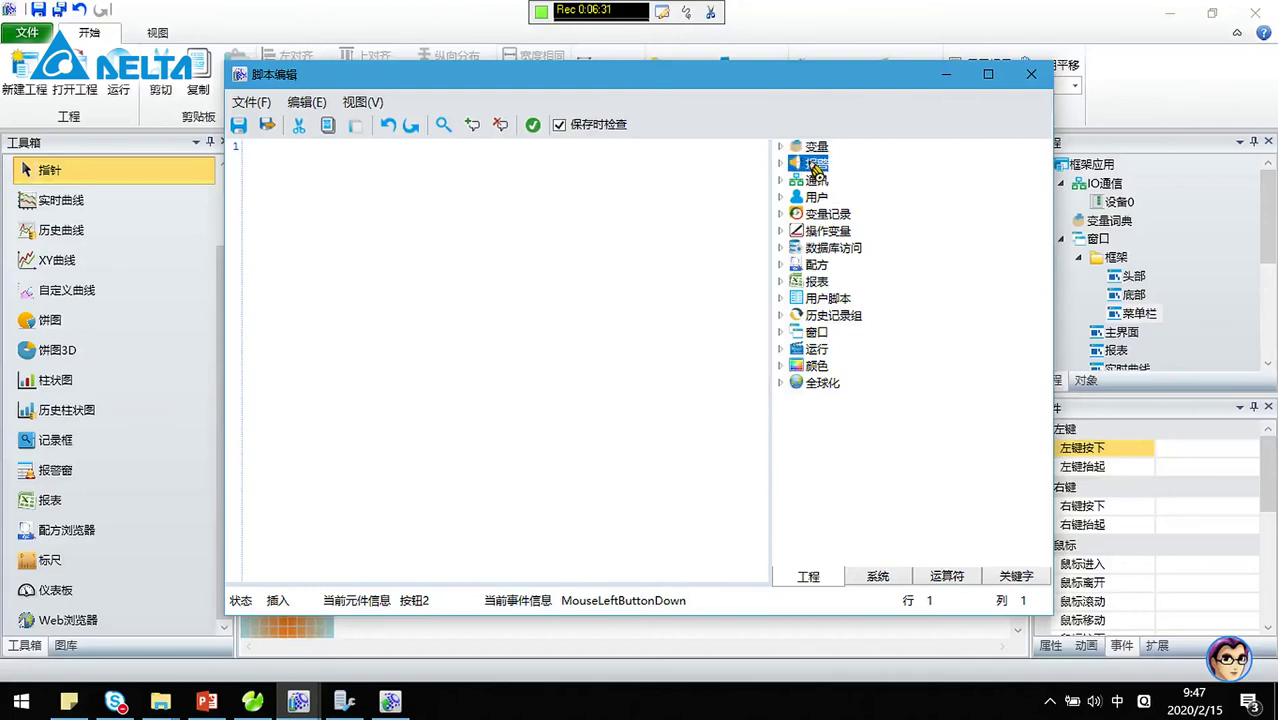
click(817, 334)
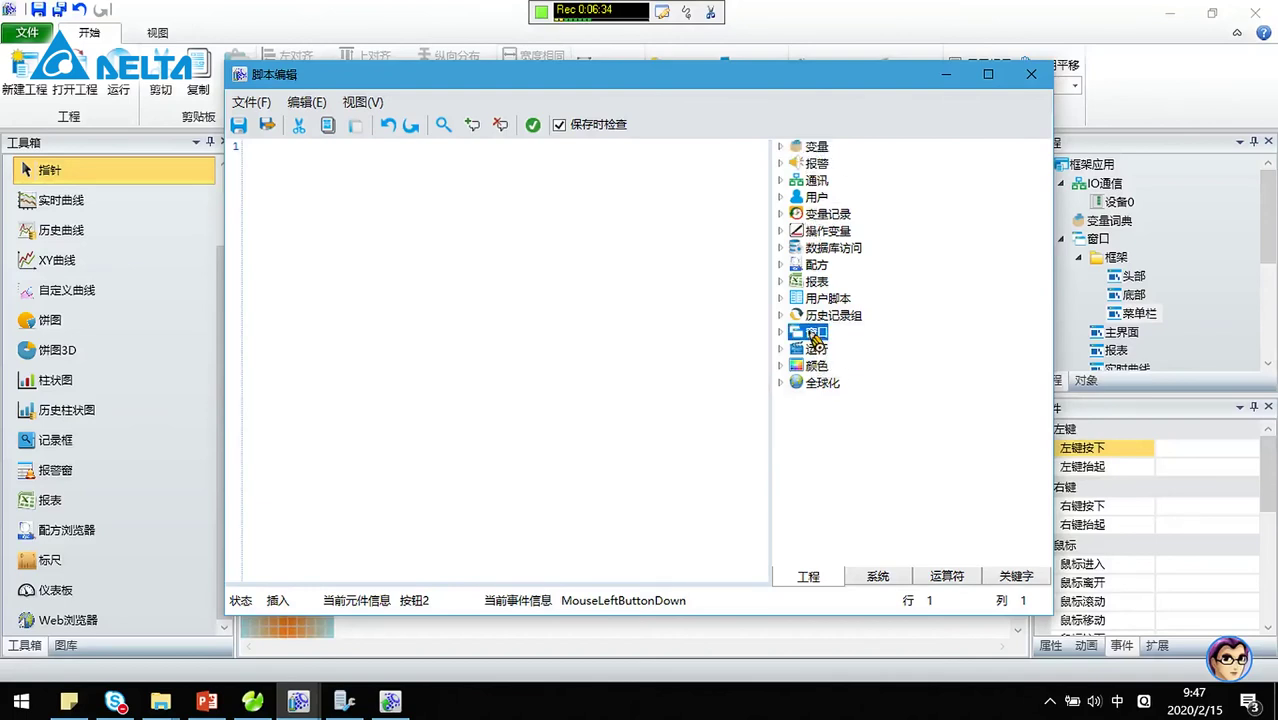
click(780, 332)
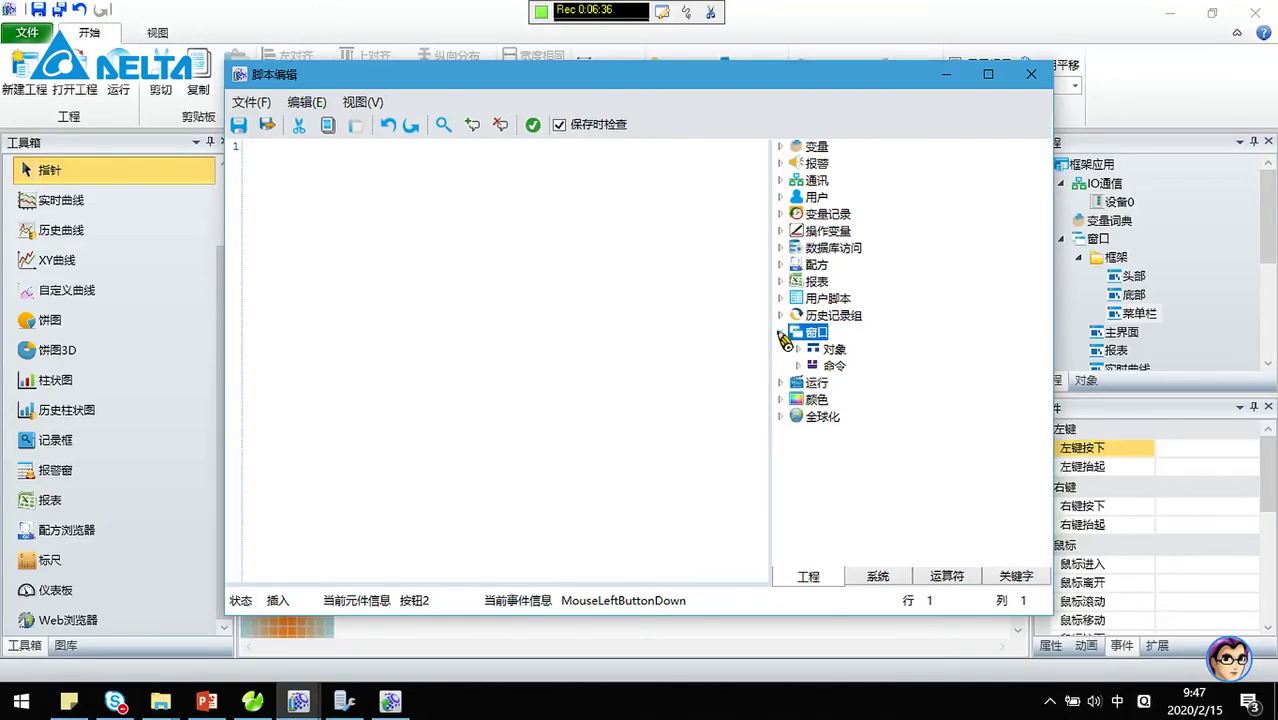
click(797, 349)
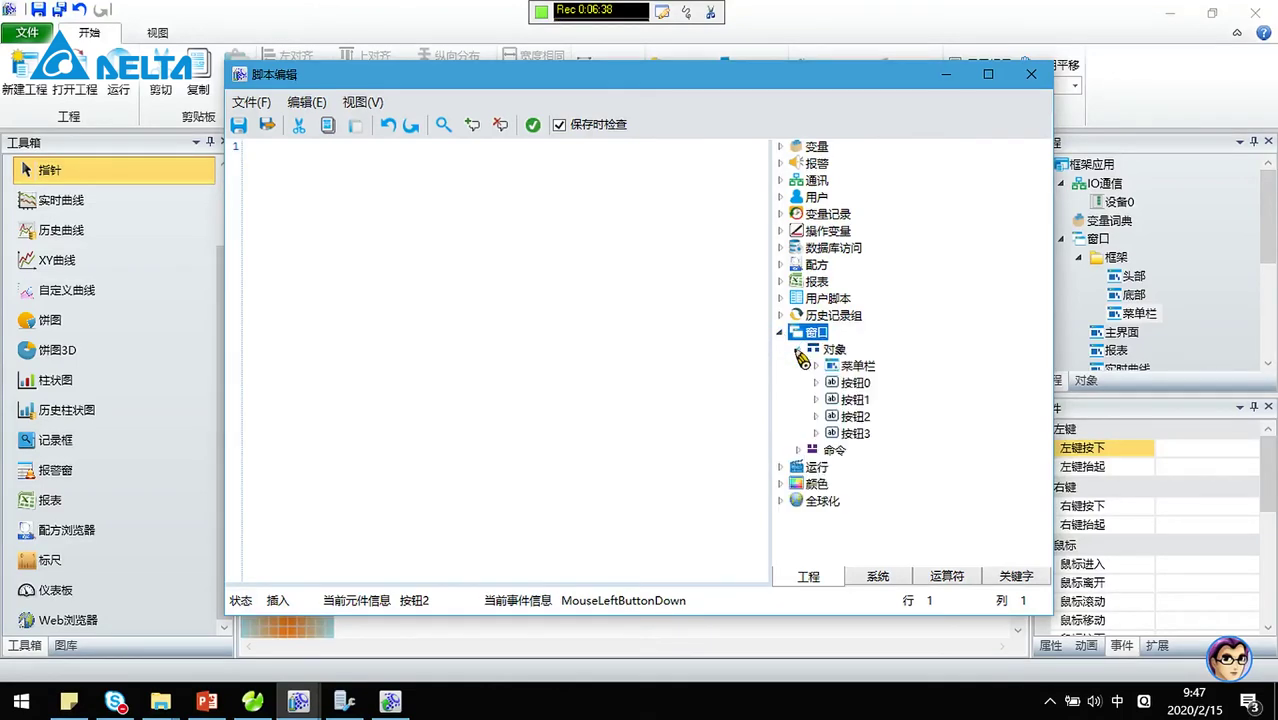
click(797, 349)
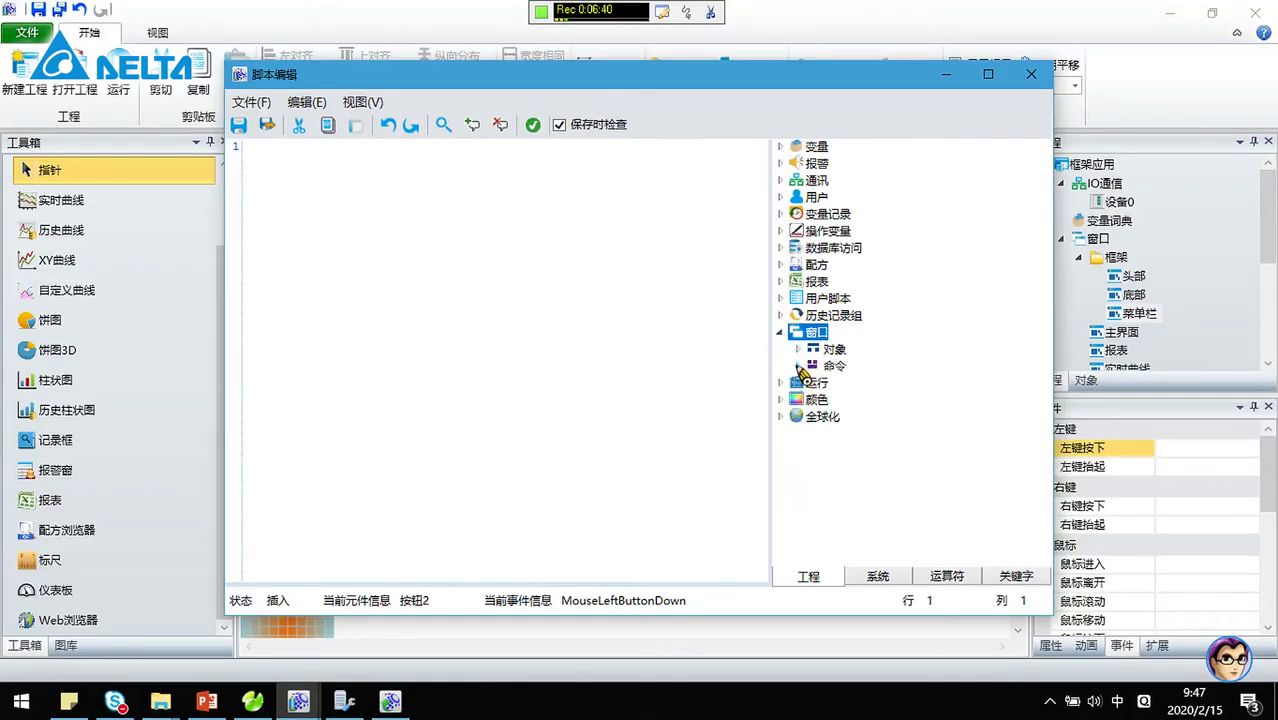
click(797, 366)
scroll(862, 400, down, 3)
mouse_move(867, 400)
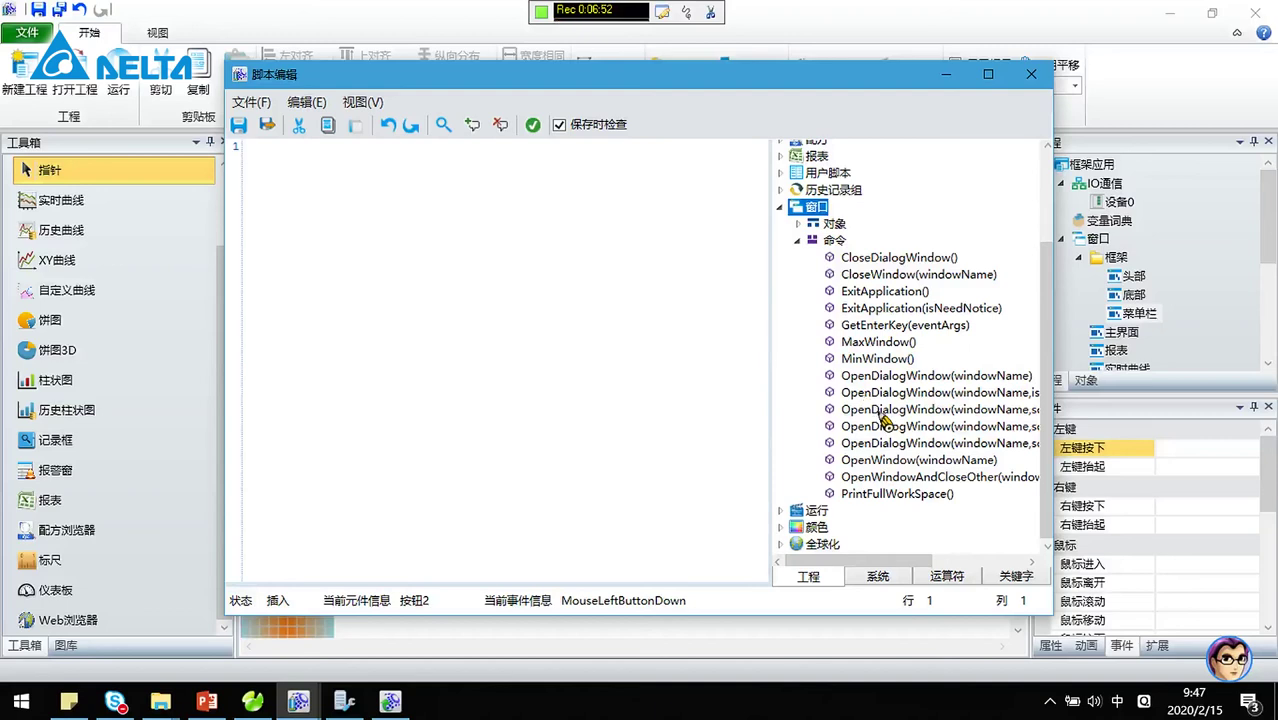
click(880, 411)
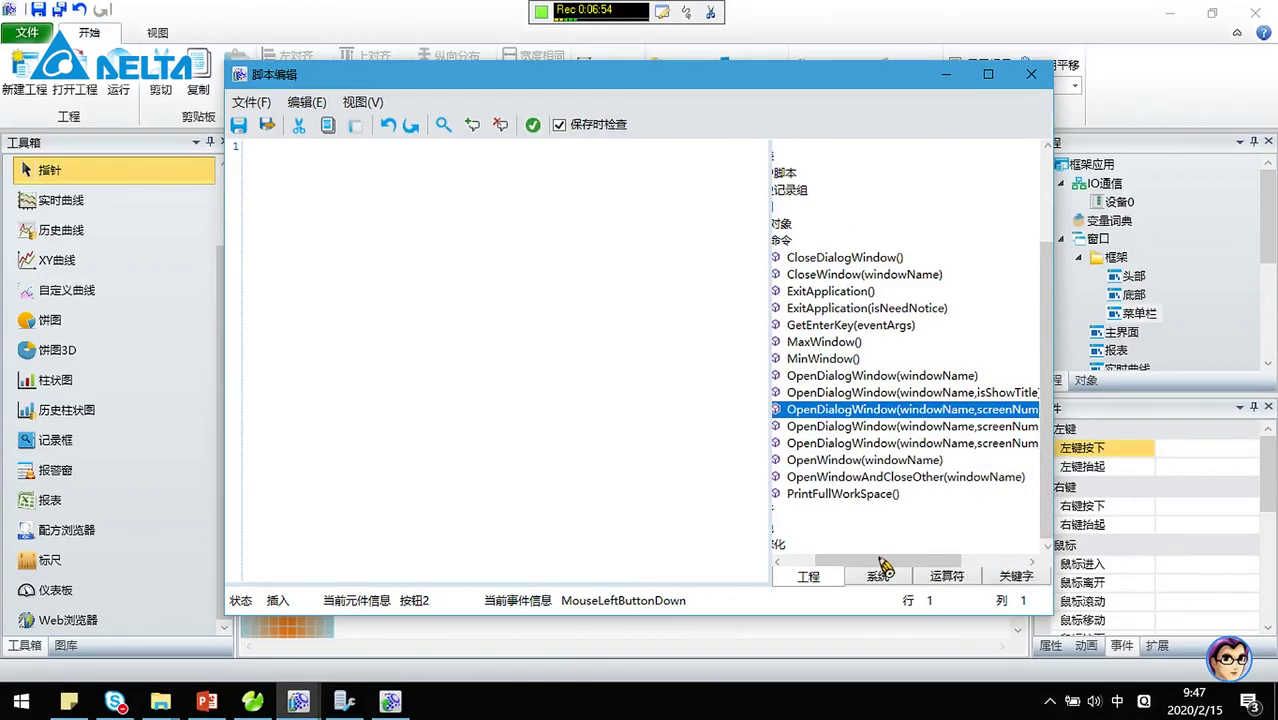
drag(888, 561, 862, 561)
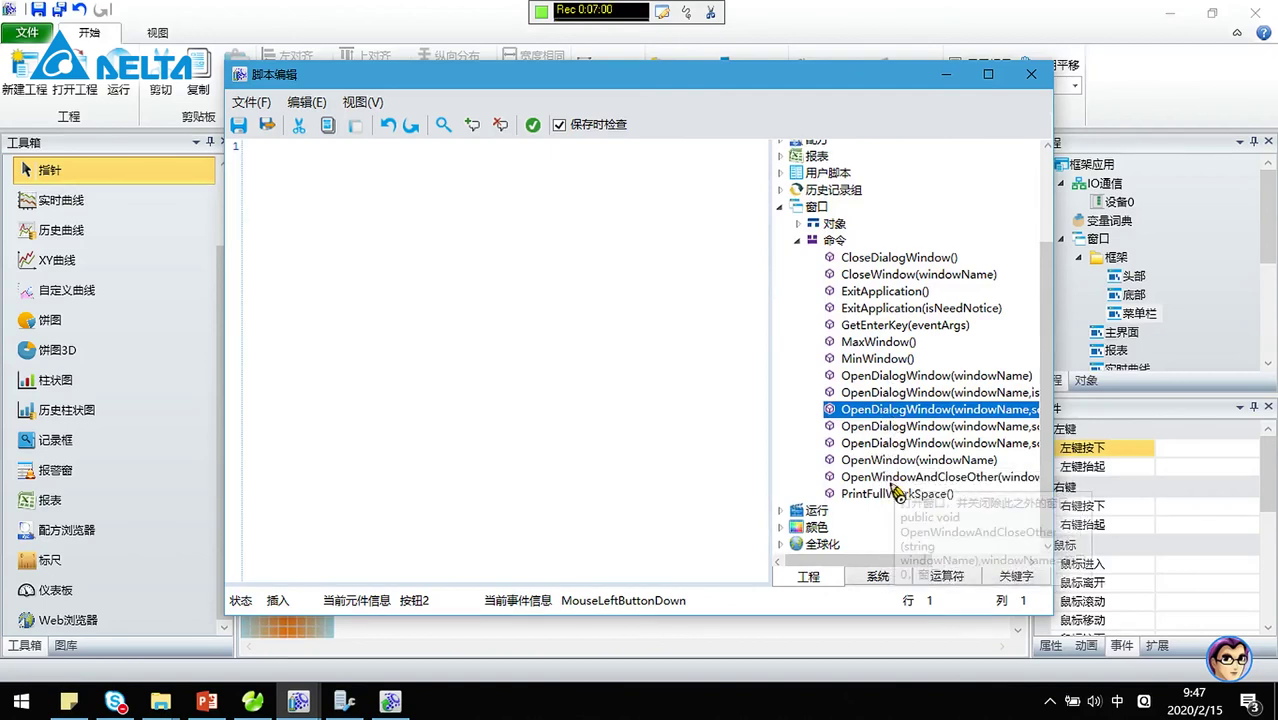
mouse_move(904, 487)
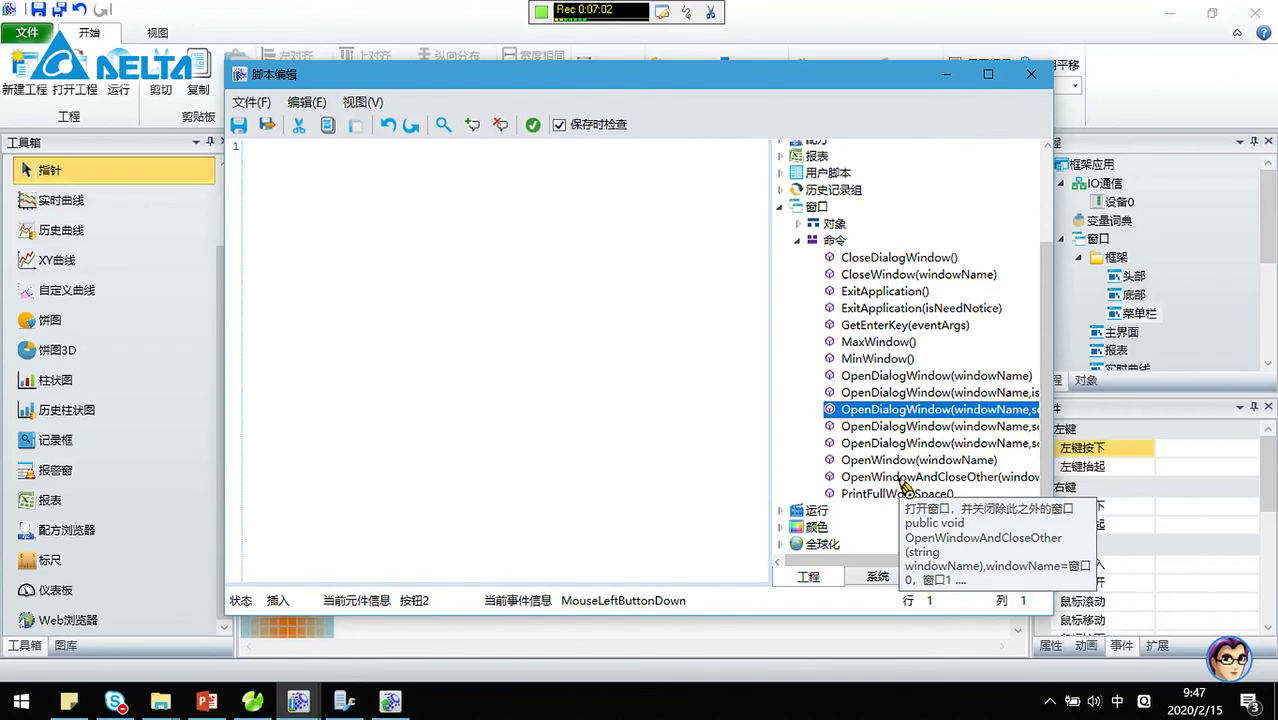
Step: Insert an OpenWindowAndCloseOther command for 头部, 底部, 菜单栏 and 实时曲线 into the script, then save and close it
double_click(902, 479)
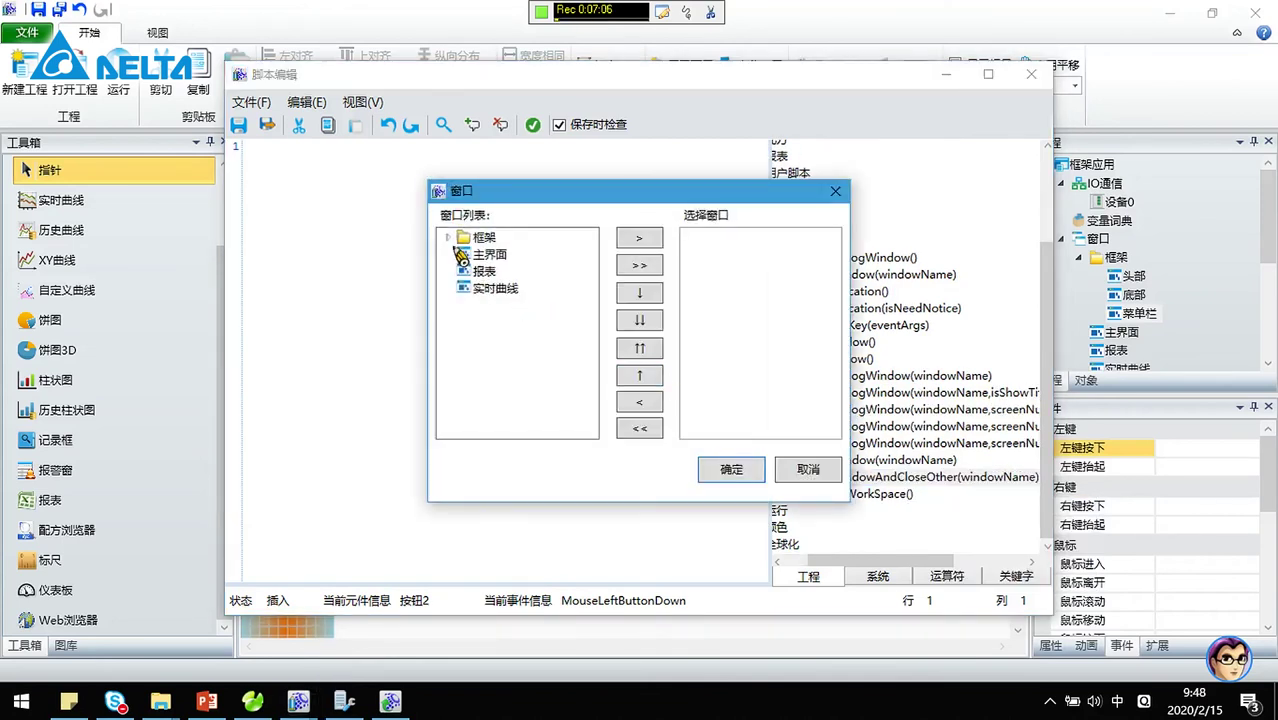
click(447, 238)
double_click(500, 254)
double_click(502, 271)
double_click(508, 289)
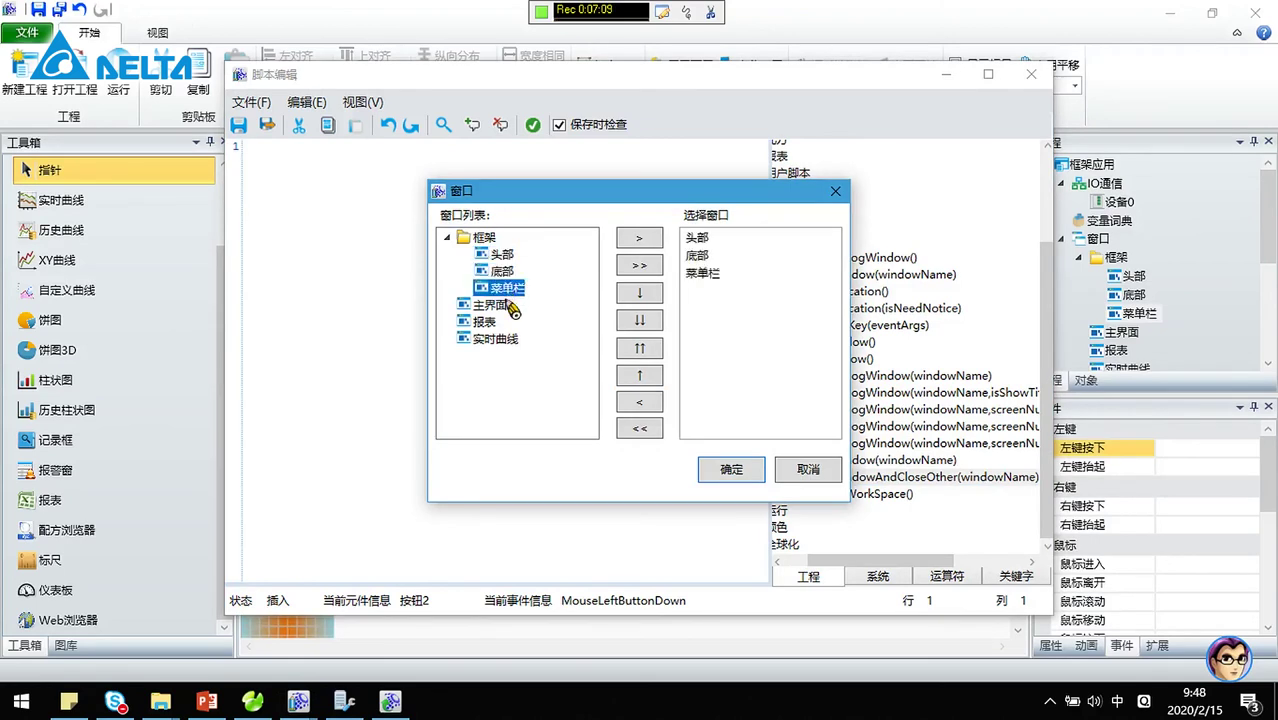
double_click(495, 339)
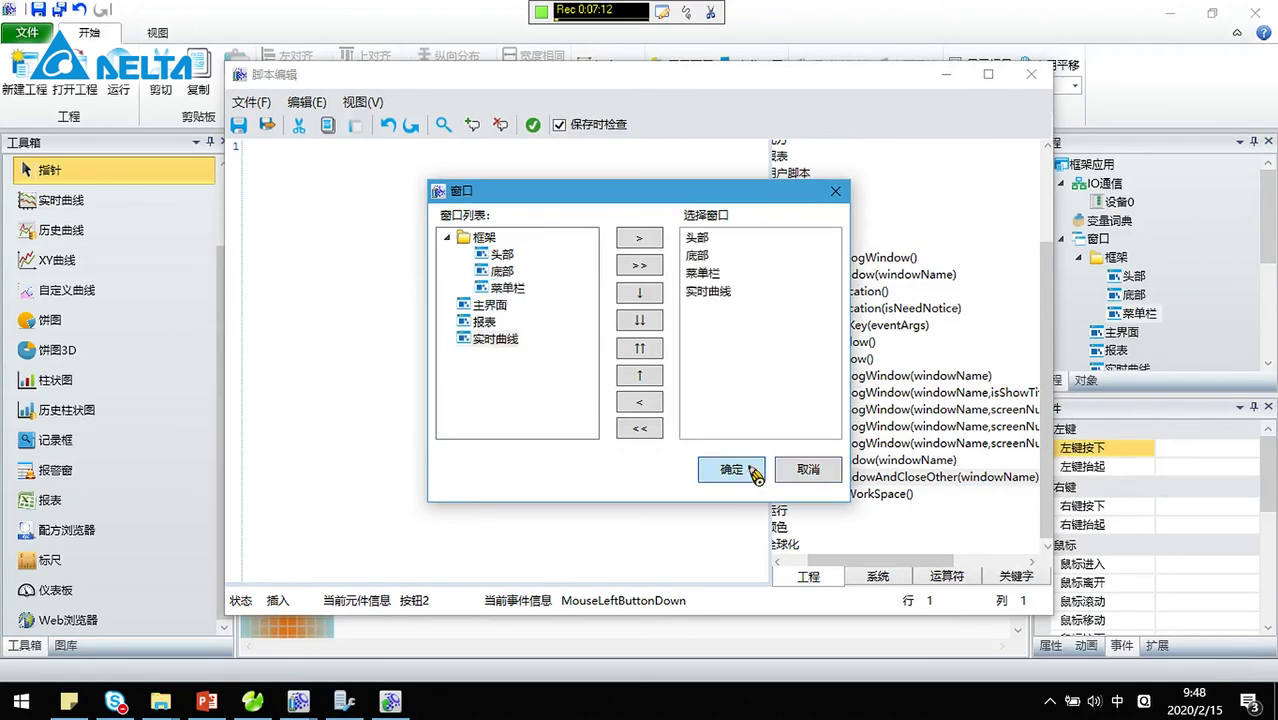
click(752, 472)
drag(481, 149, 290, 148)
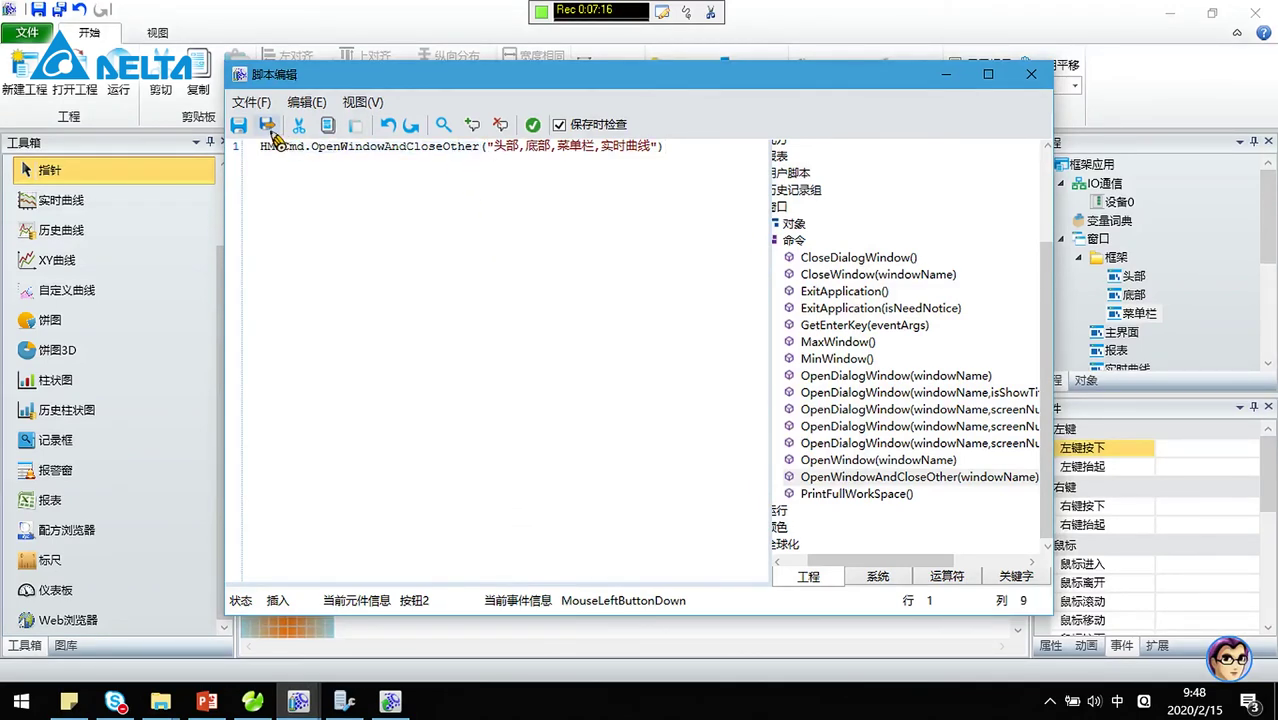
click(266, 124)
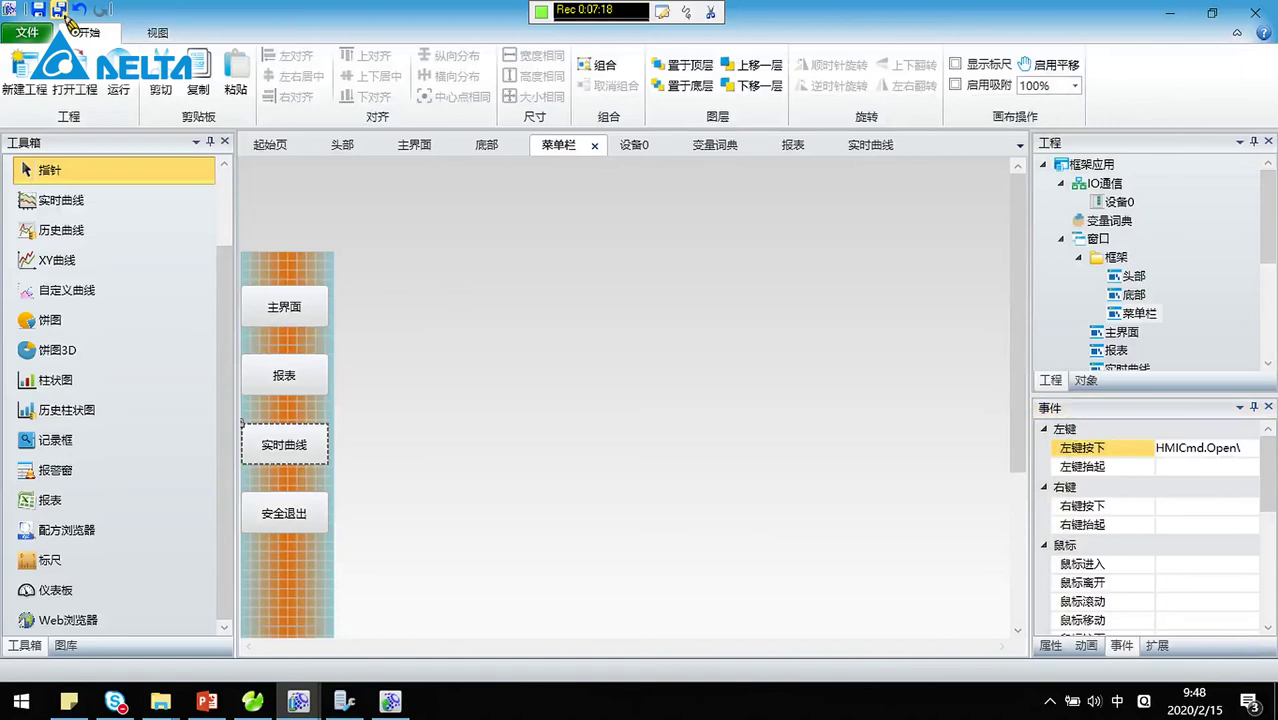
Step: Run the project and switch to its runtime display
click(119, 80)
click(812, 389)
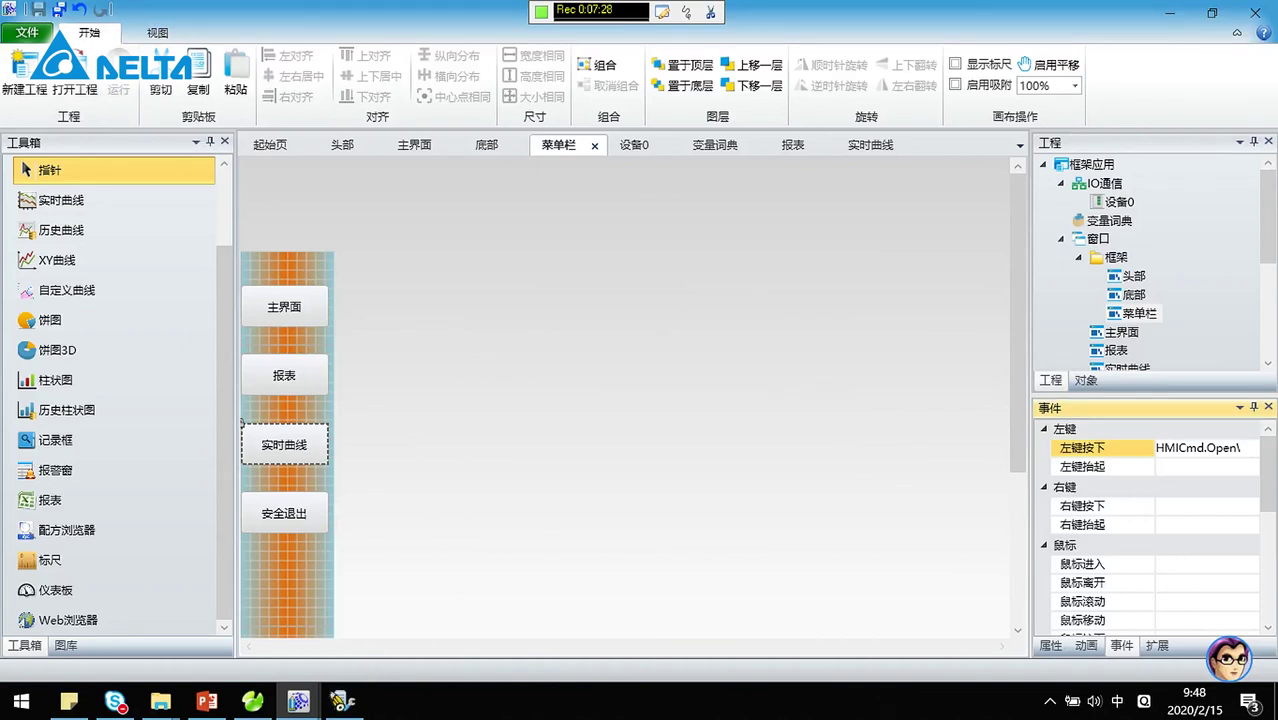
click(340, 700)
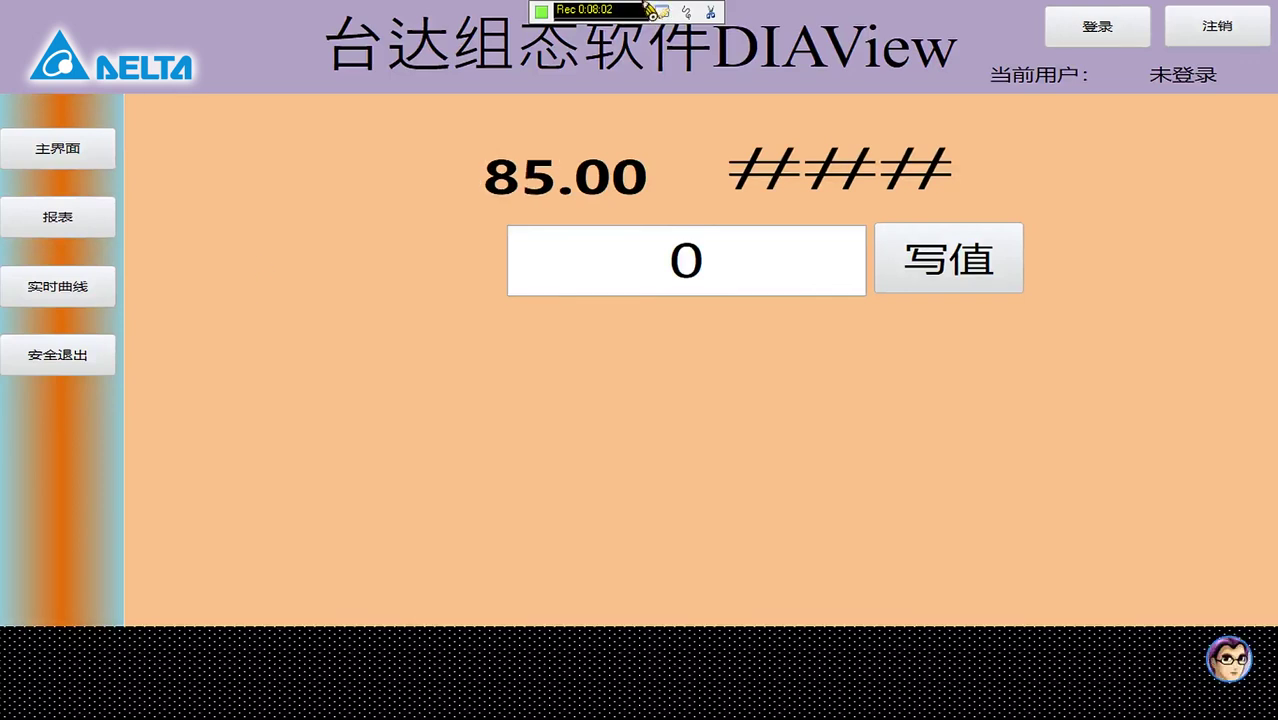
Step: Test the 报表, 实时曲线 and 主界面 menu buttons by switching repeatedly between their windows in the running project
click(85, 213)
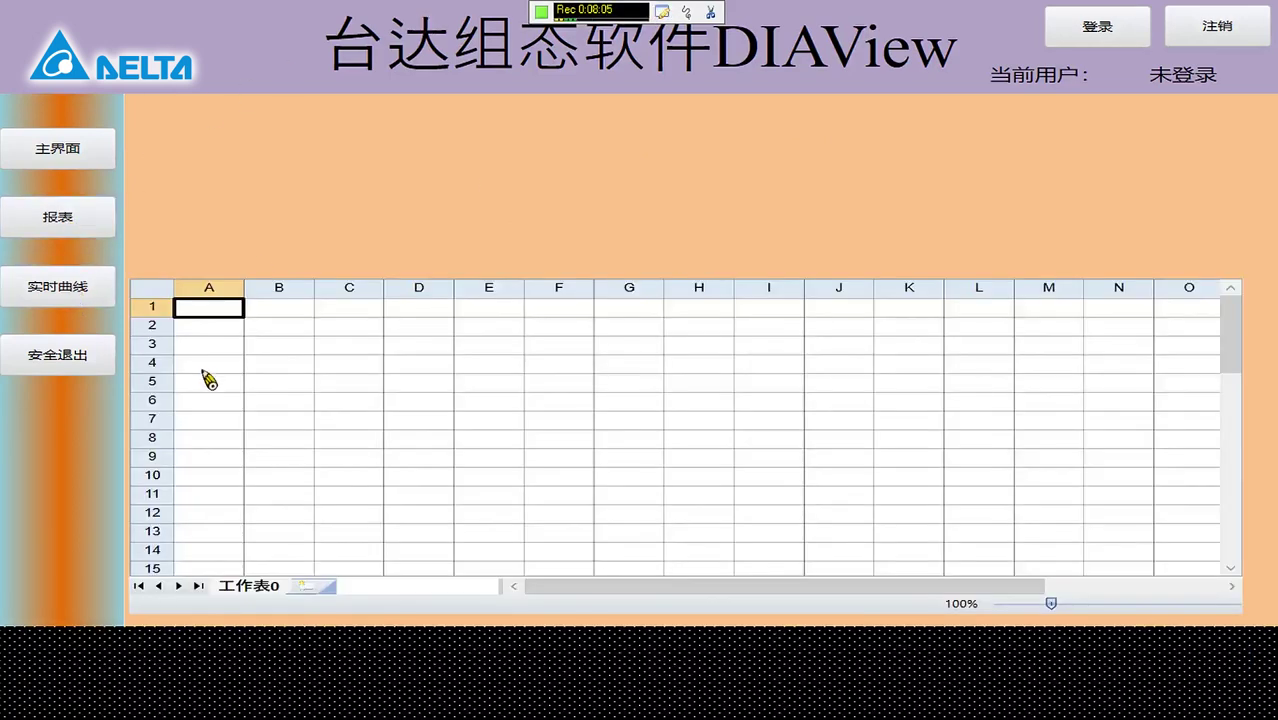
click(89, 307)
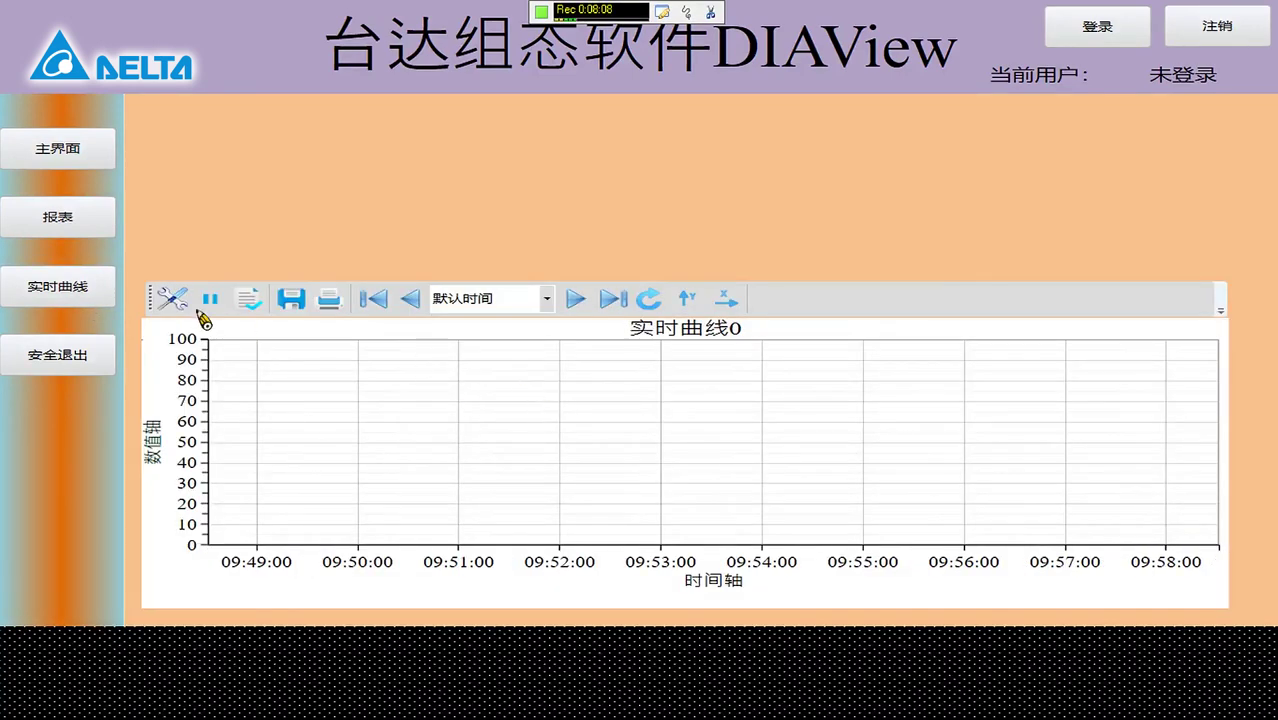
click(79, 208)
click(83, 143)
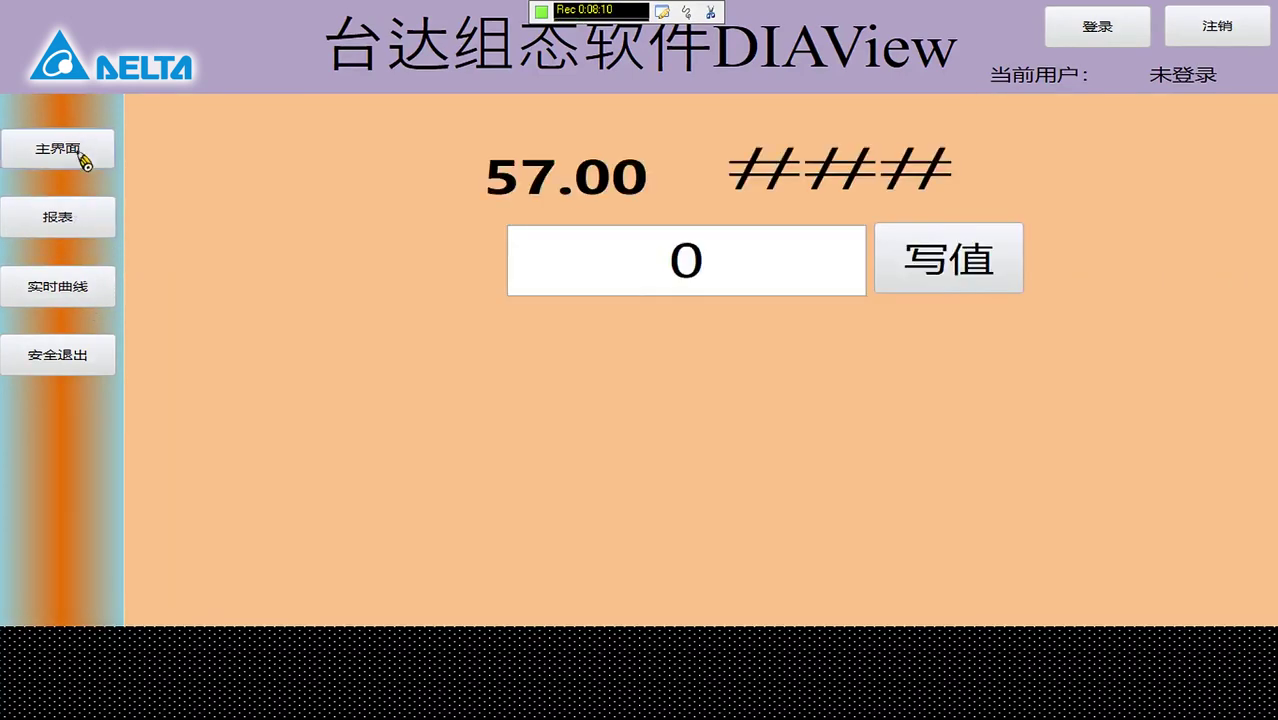
click(77, 218)
click(65, 288)
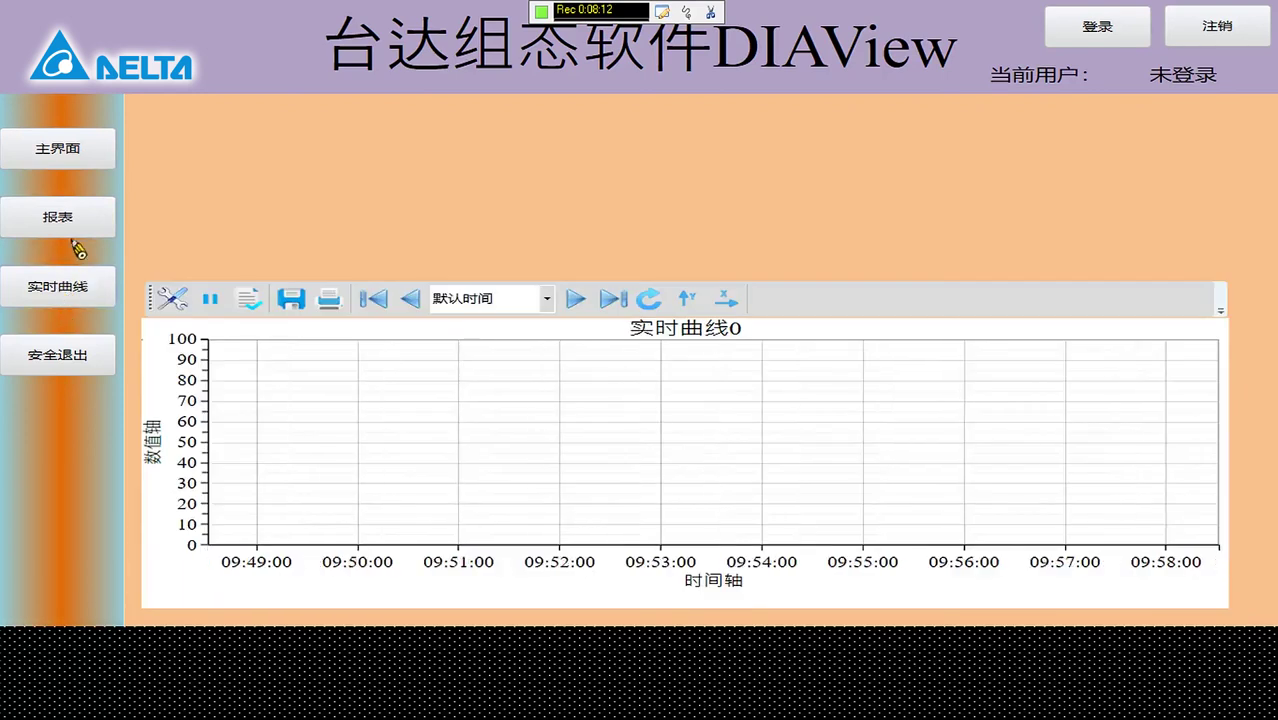
click(72, 232)
click(76, 166)
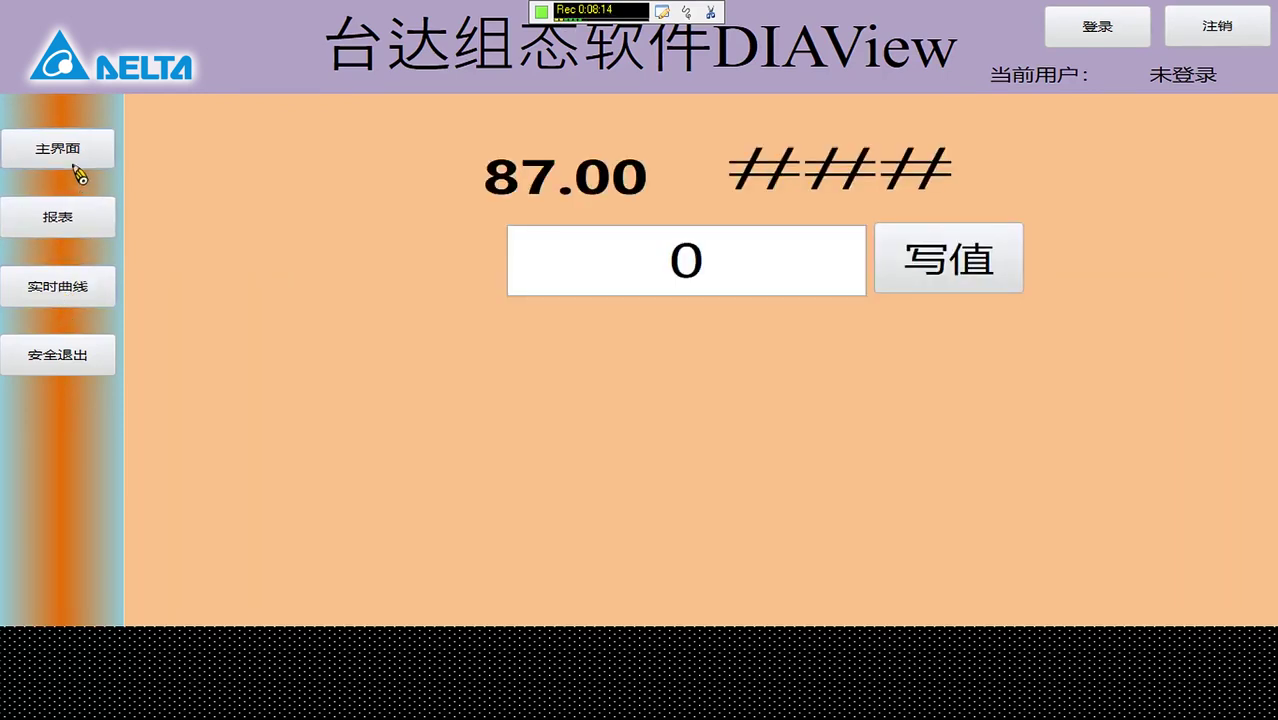